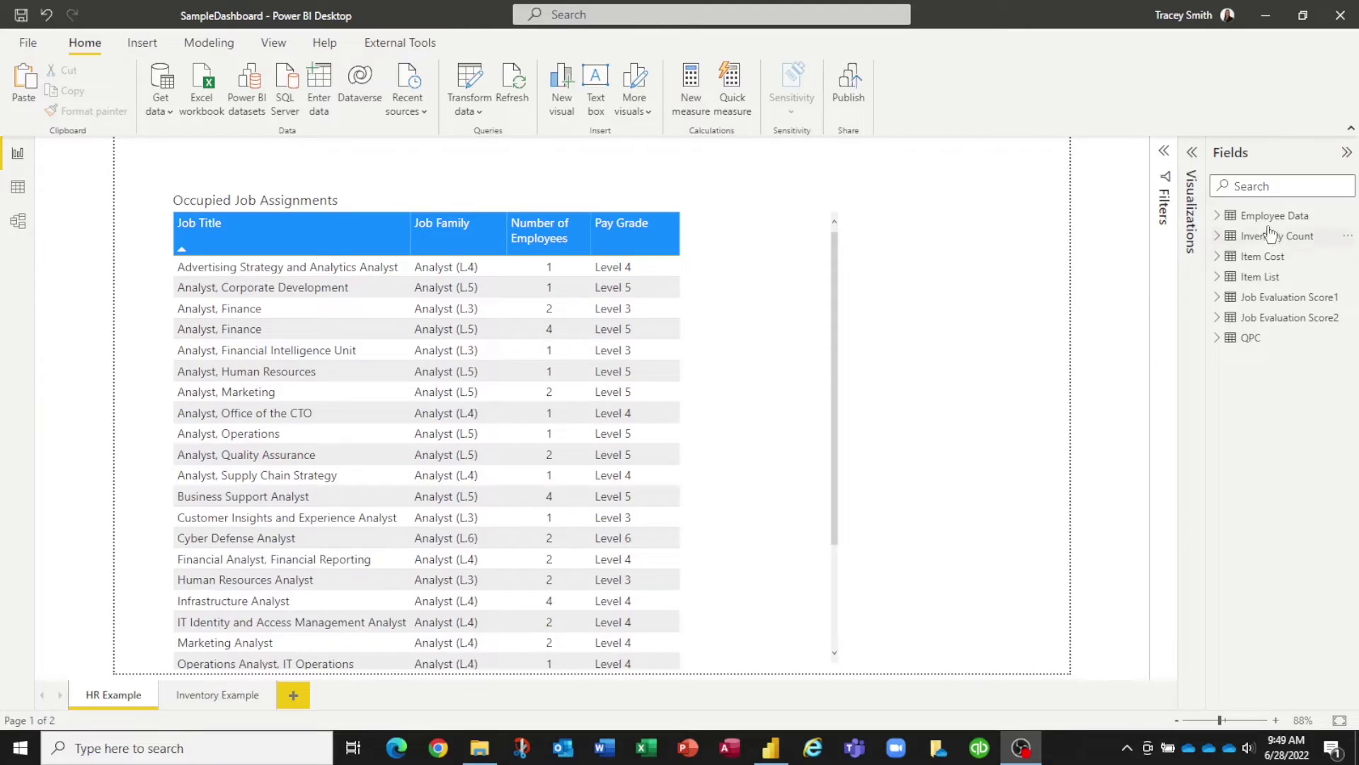
# Add a UniqueID column to Job Evaluation Score2 joining Job Title in HRIS and Pay Grade
pyautogui.moveTo(1271, 225)
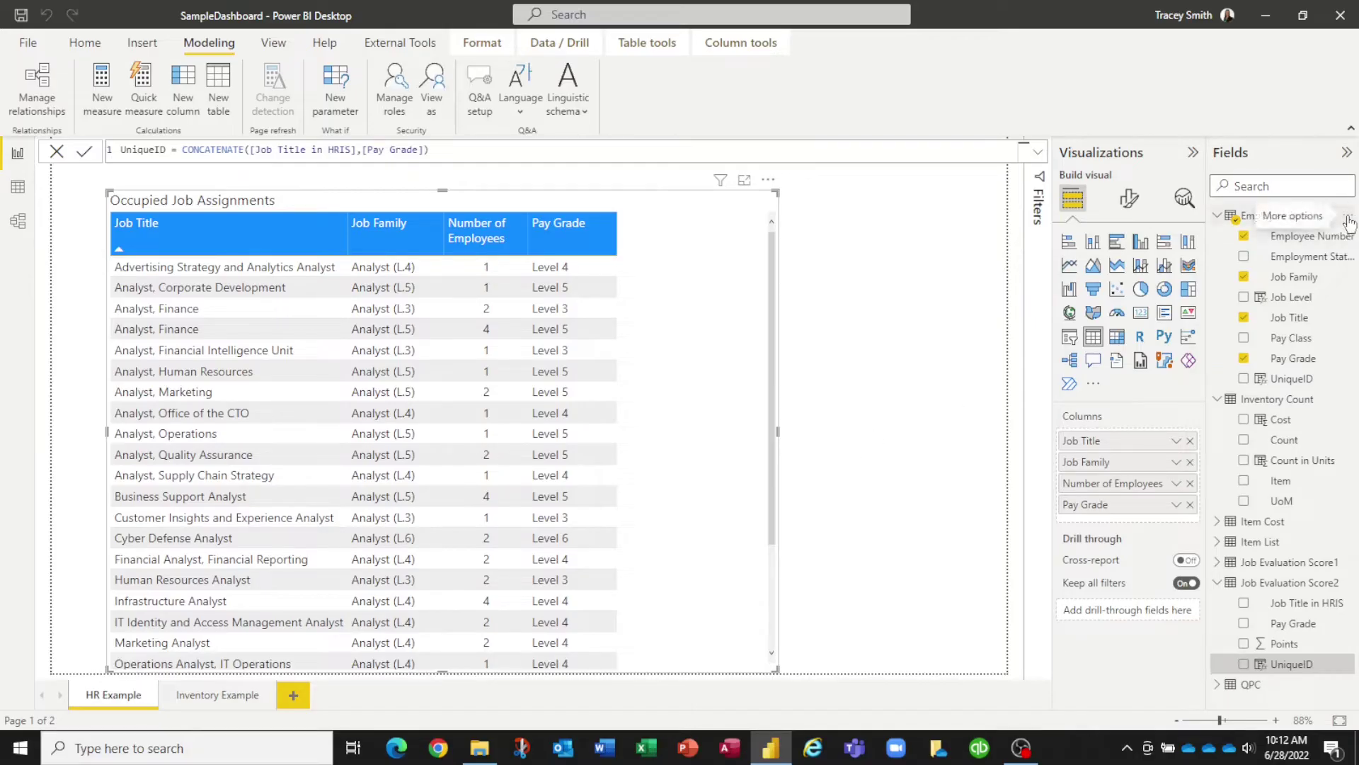
# Start an Employee Data column JES 1 with LOOKUPVALUE returning Job Evaluation Score1 Points
pyautogui.click(1349, 218)
pyautogui.press('Escape')
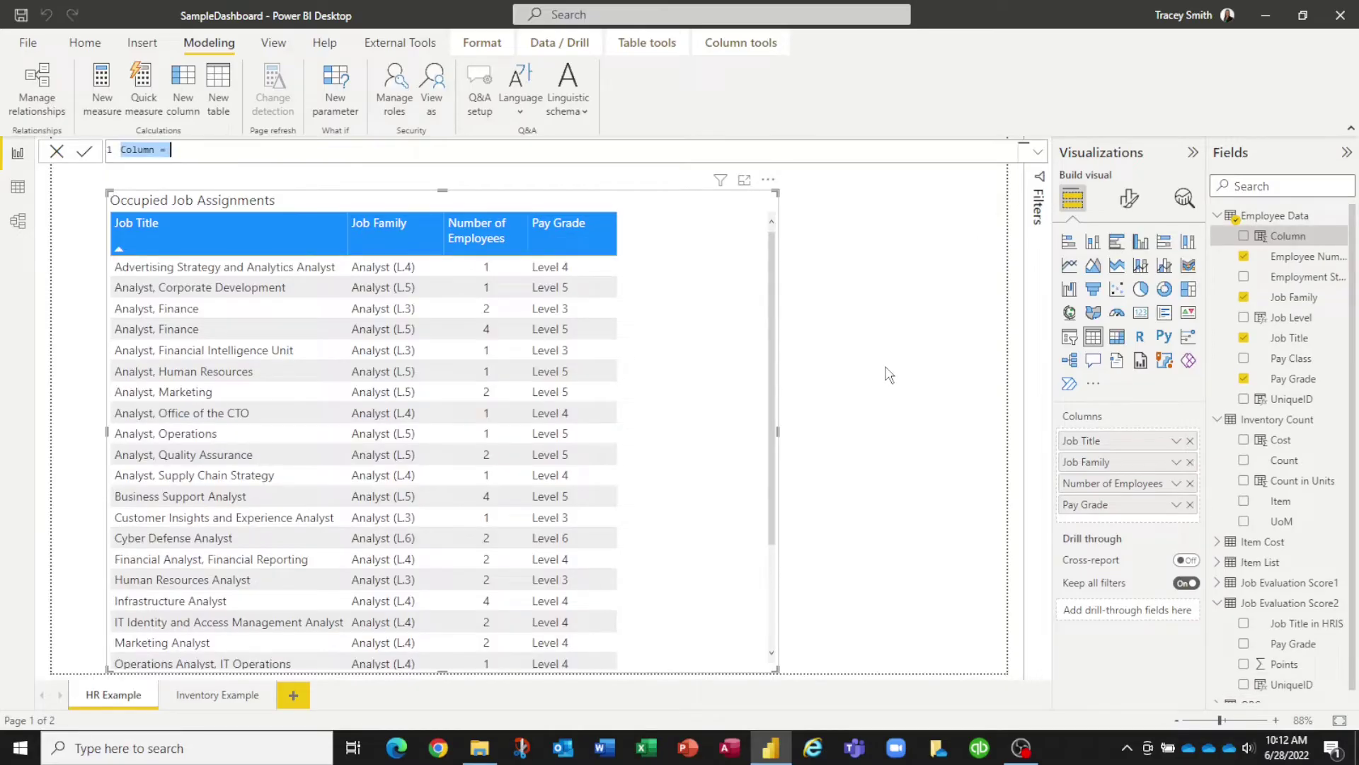
pyautogui.write('JES 1 = loo')
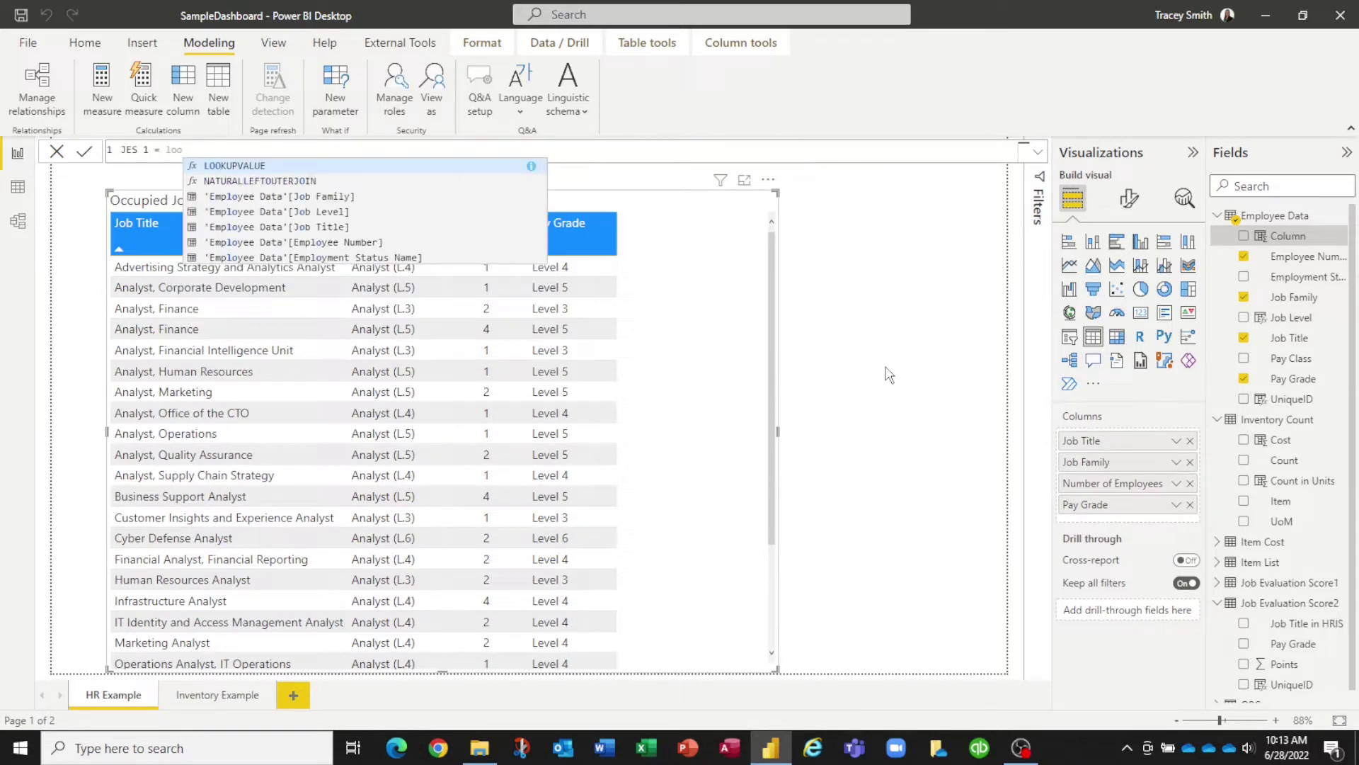
pyautogui.press('Tab')
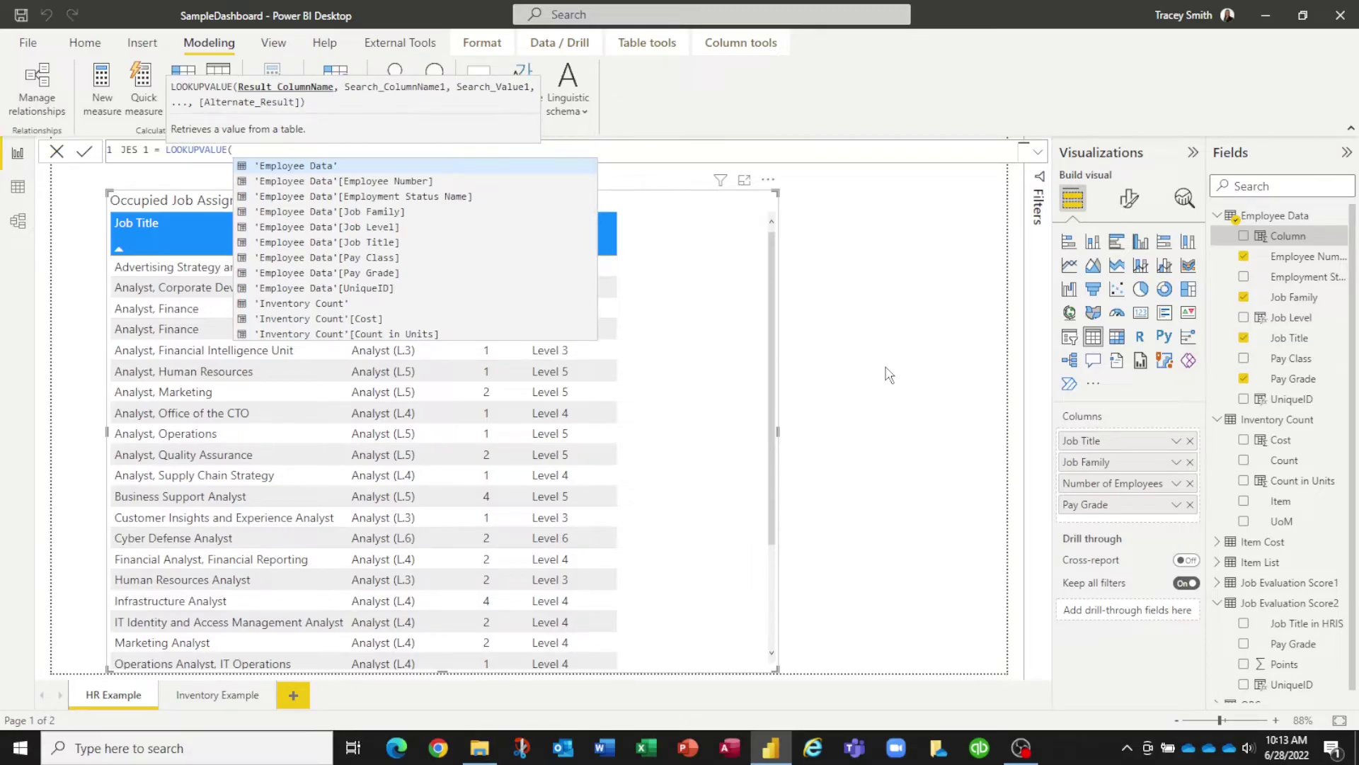
pyautogui.write('job e')
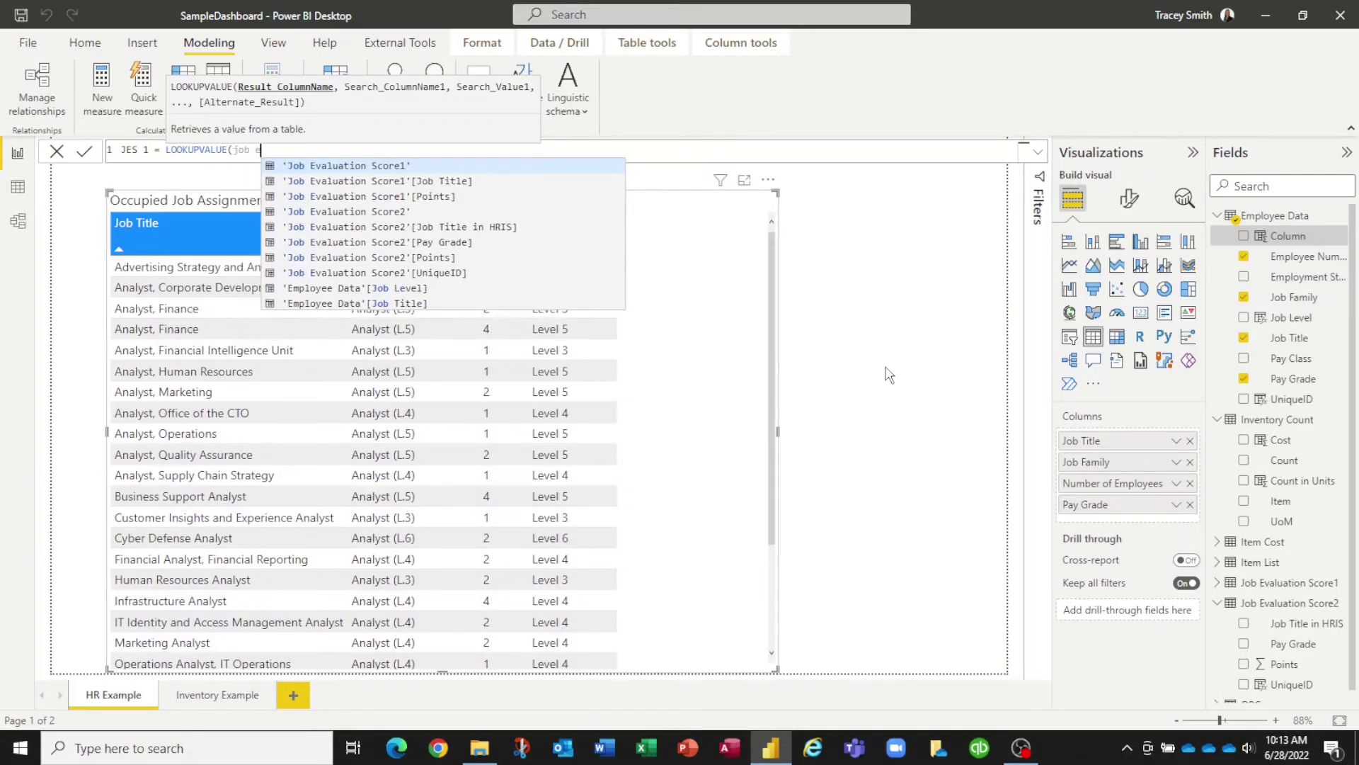
pyautogui.press('Down')
pyautogui.press('Up')
pyautogui.press('Tab')
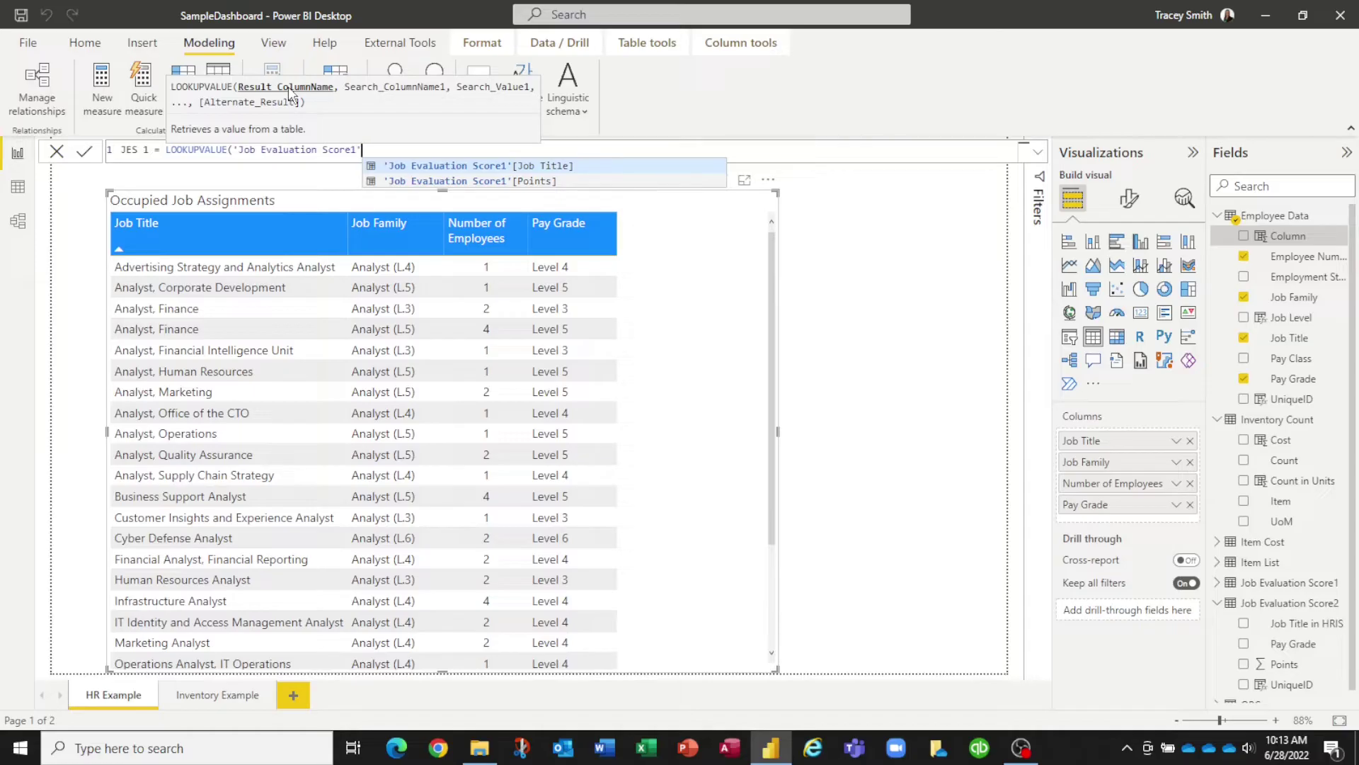
pyautogui.click(439, 182)
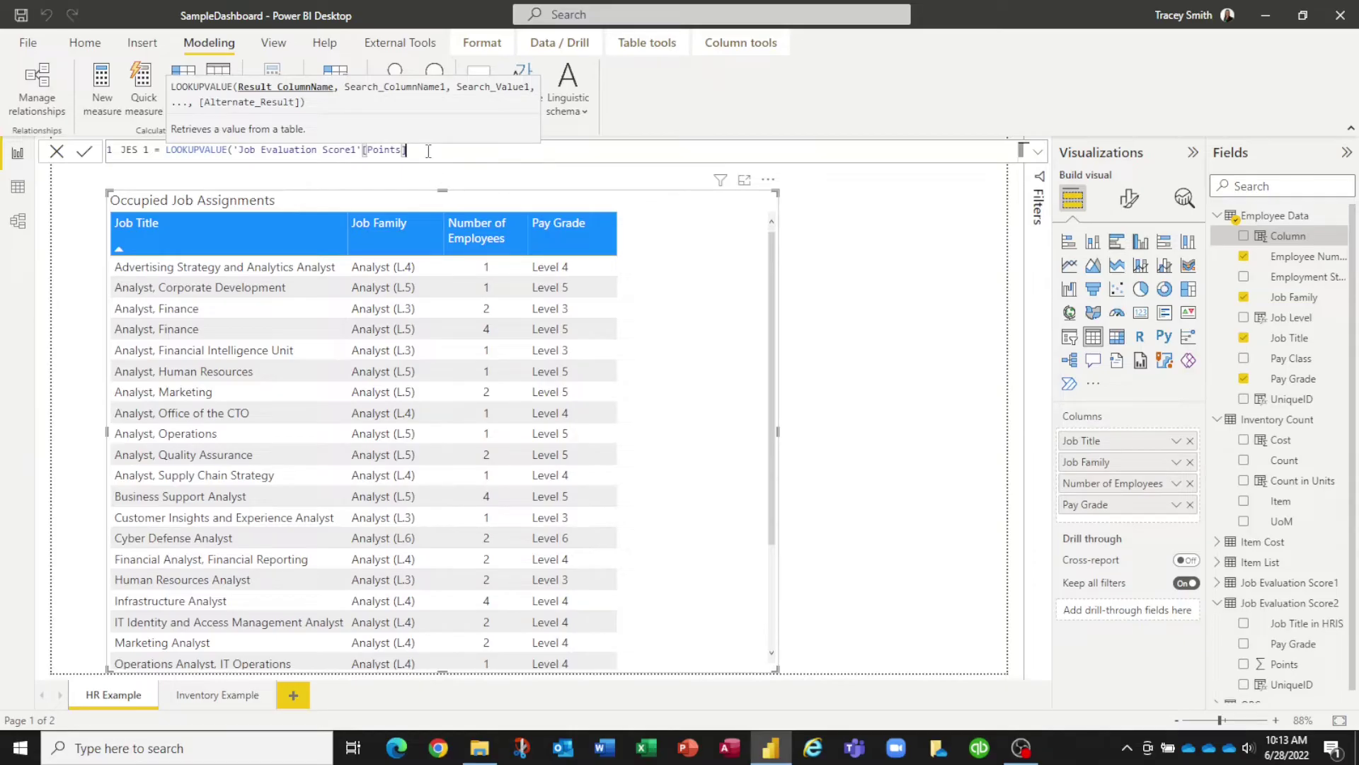
# Match Job Evaluation Score1 Job Title against Employee Data Job Title to finish the lookup
pyautogui.write(',')
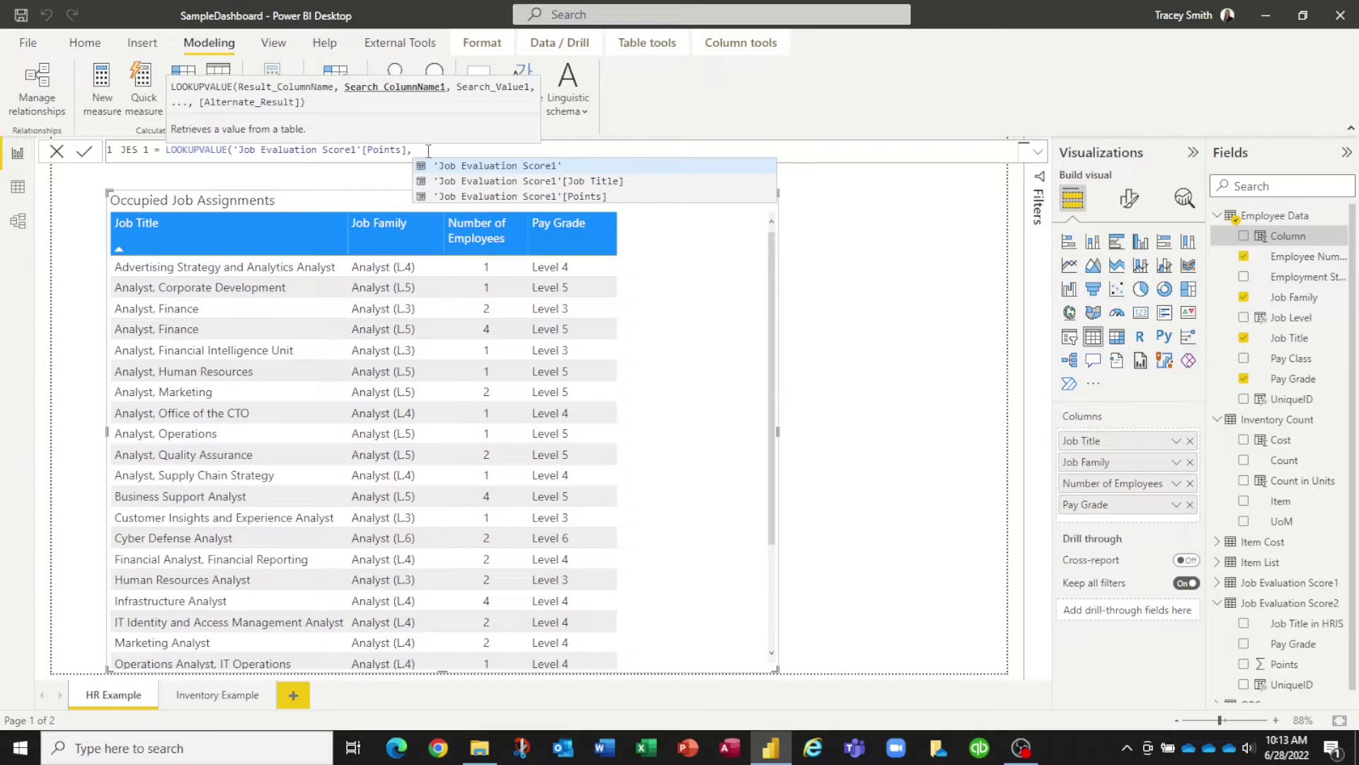
pyautogui.press('Down')
pyautogui.press('Tab')
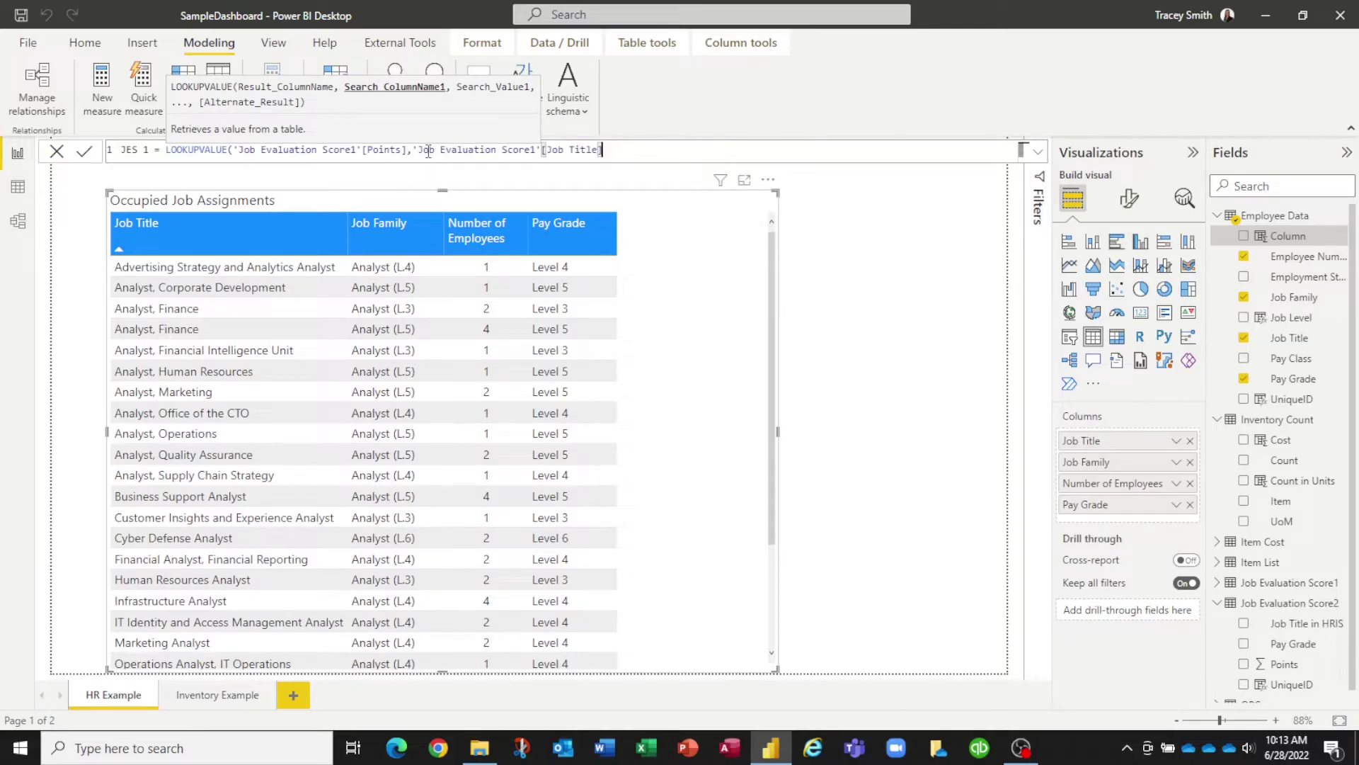
pyautogui.write(',emp')
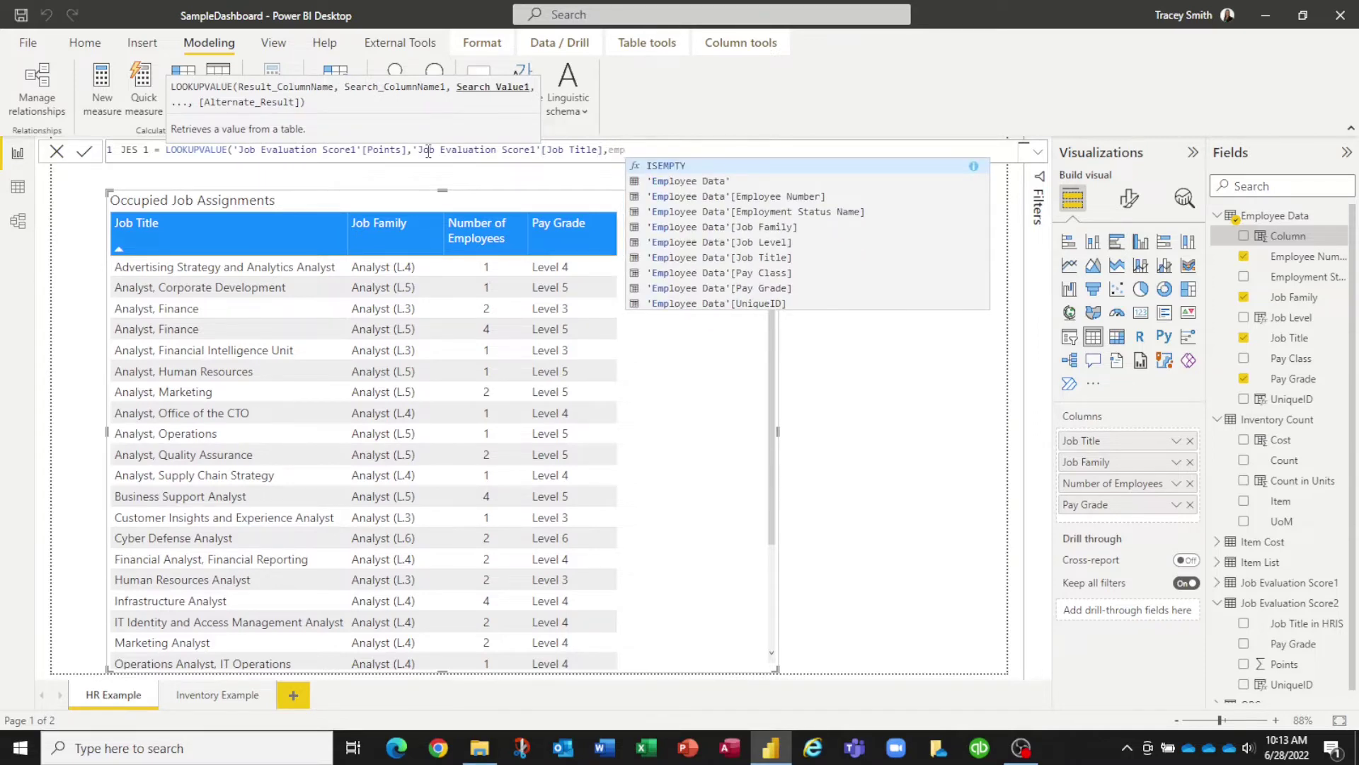
pyautogui.write('l')
pyautogui.press('Tab')
pyautogui.press('Down')
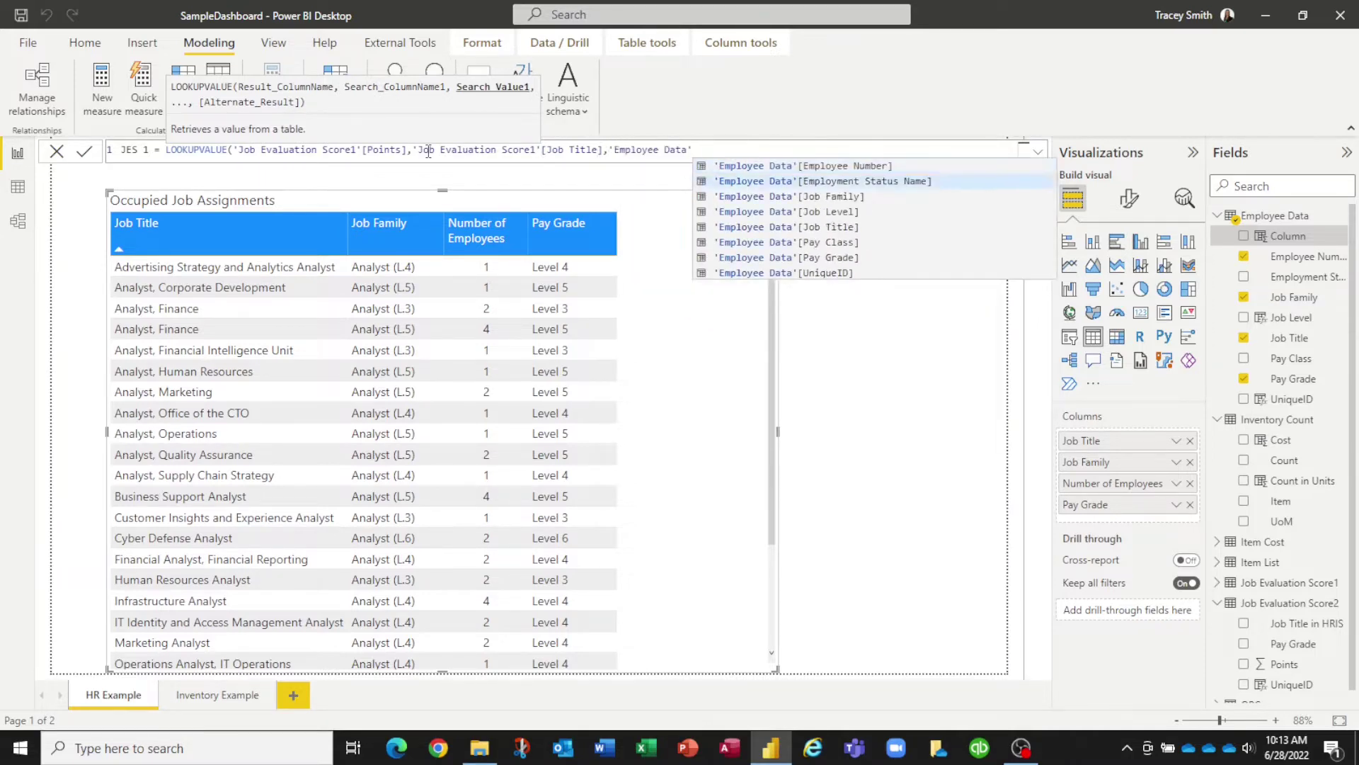
pyautogui.press('Down')
pyautogui.press('Down')
pyautogui.press('Down')
pyautogui.press('Tab')
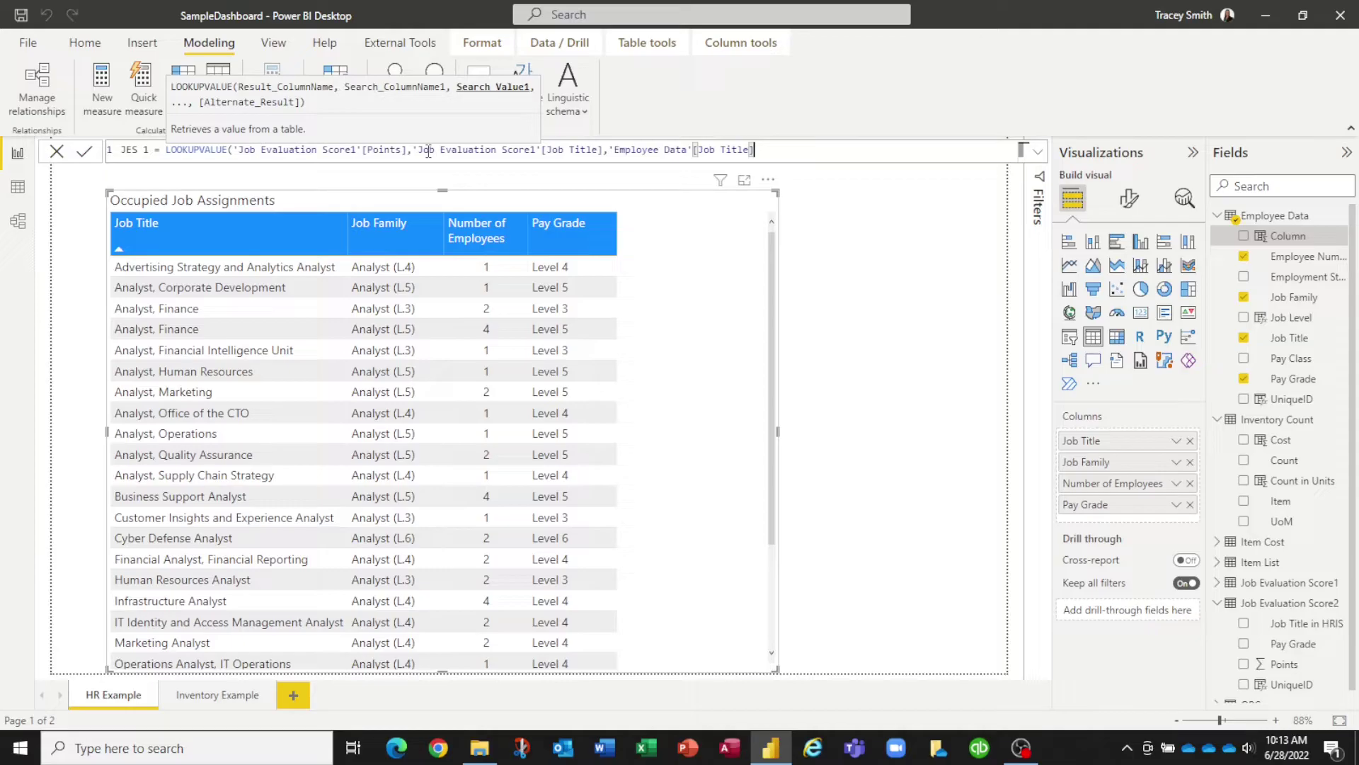
pyautogui.write(')')
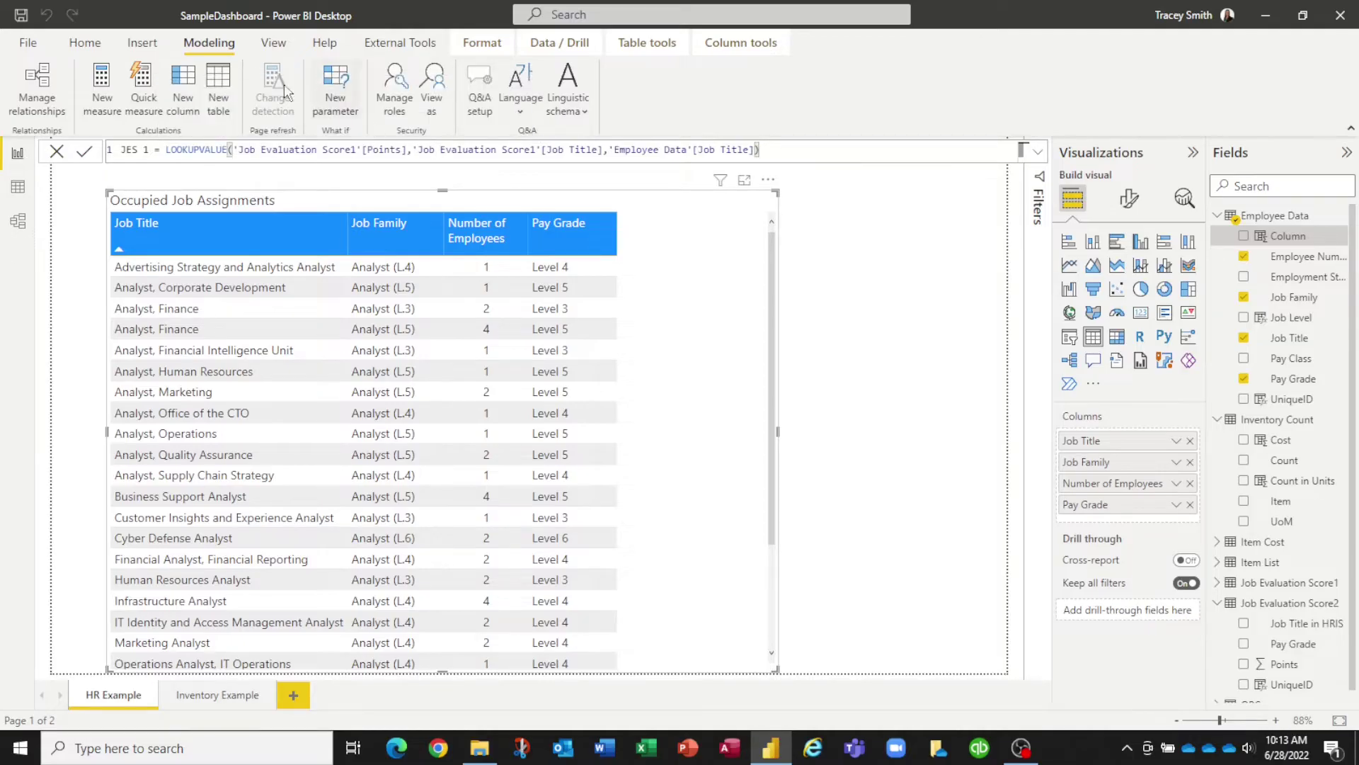
# Commit JES 1, add it to Occupied Job Assignments, and set it to Don't summarize
pyautogui.click(85, 153)
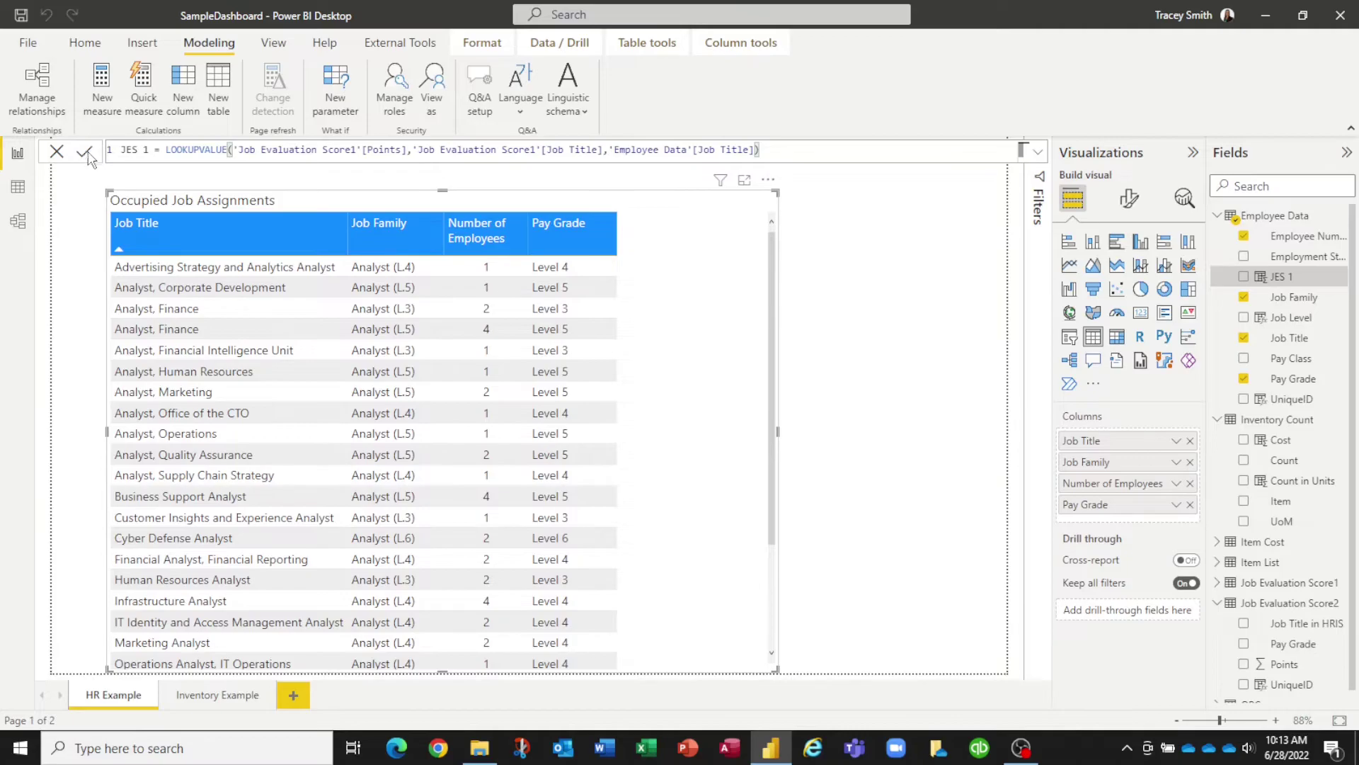
pyautogui.click(1244, 276)
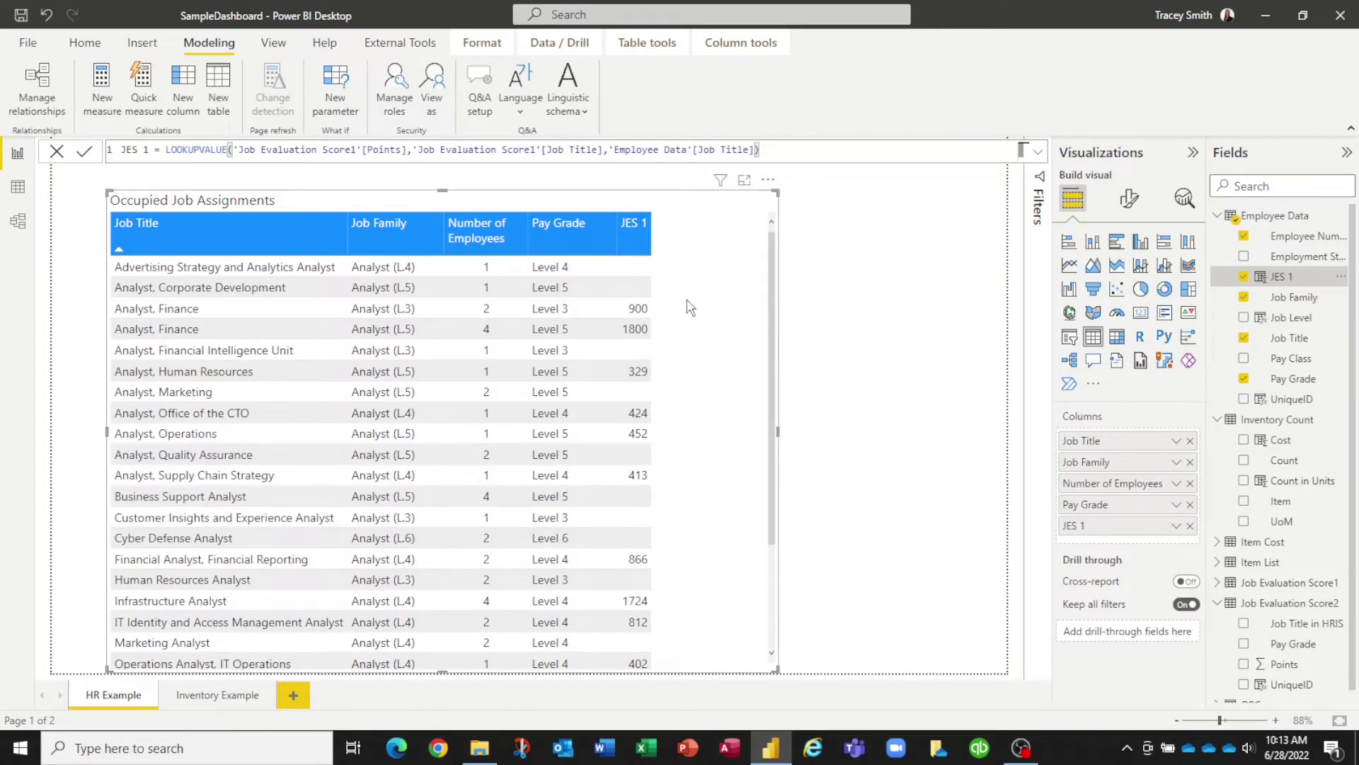
pyautogui.click(1177, 526)
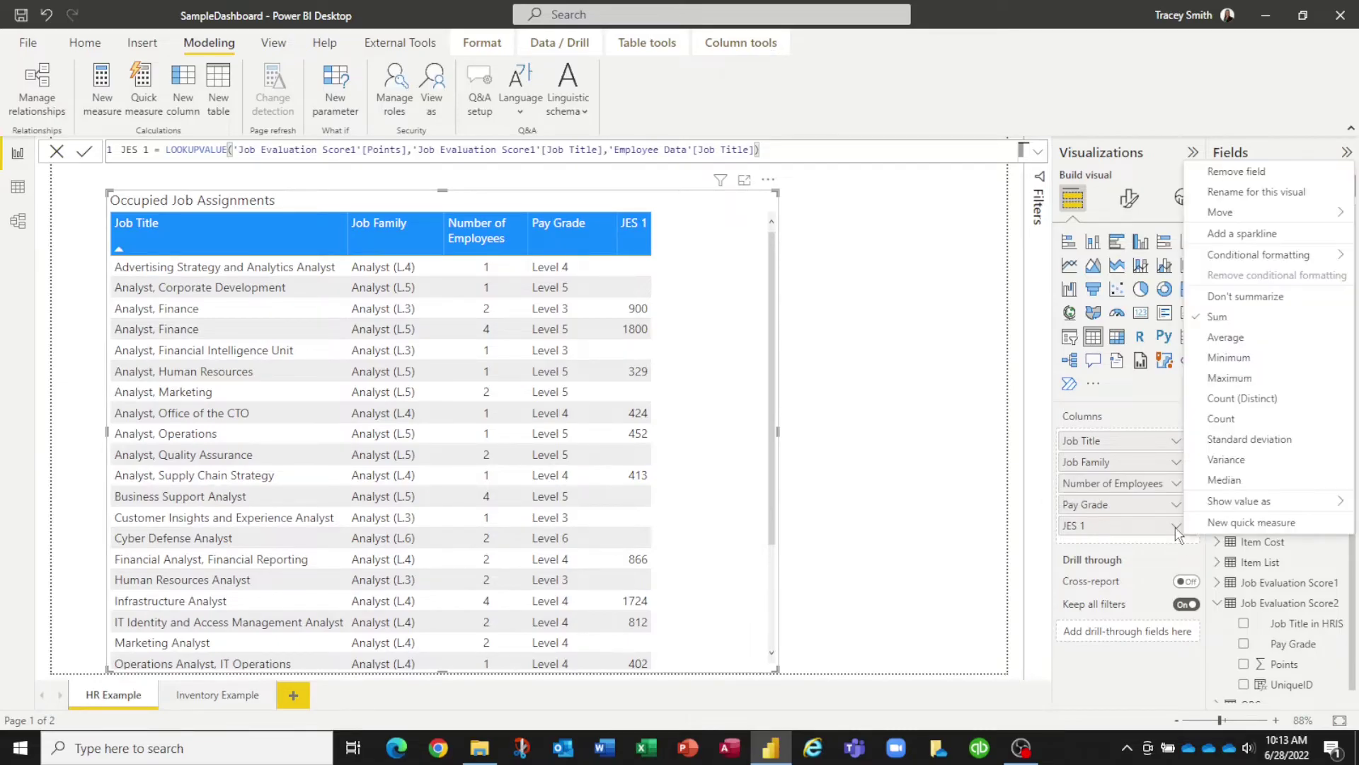
pyautogui.click(1239, 303)
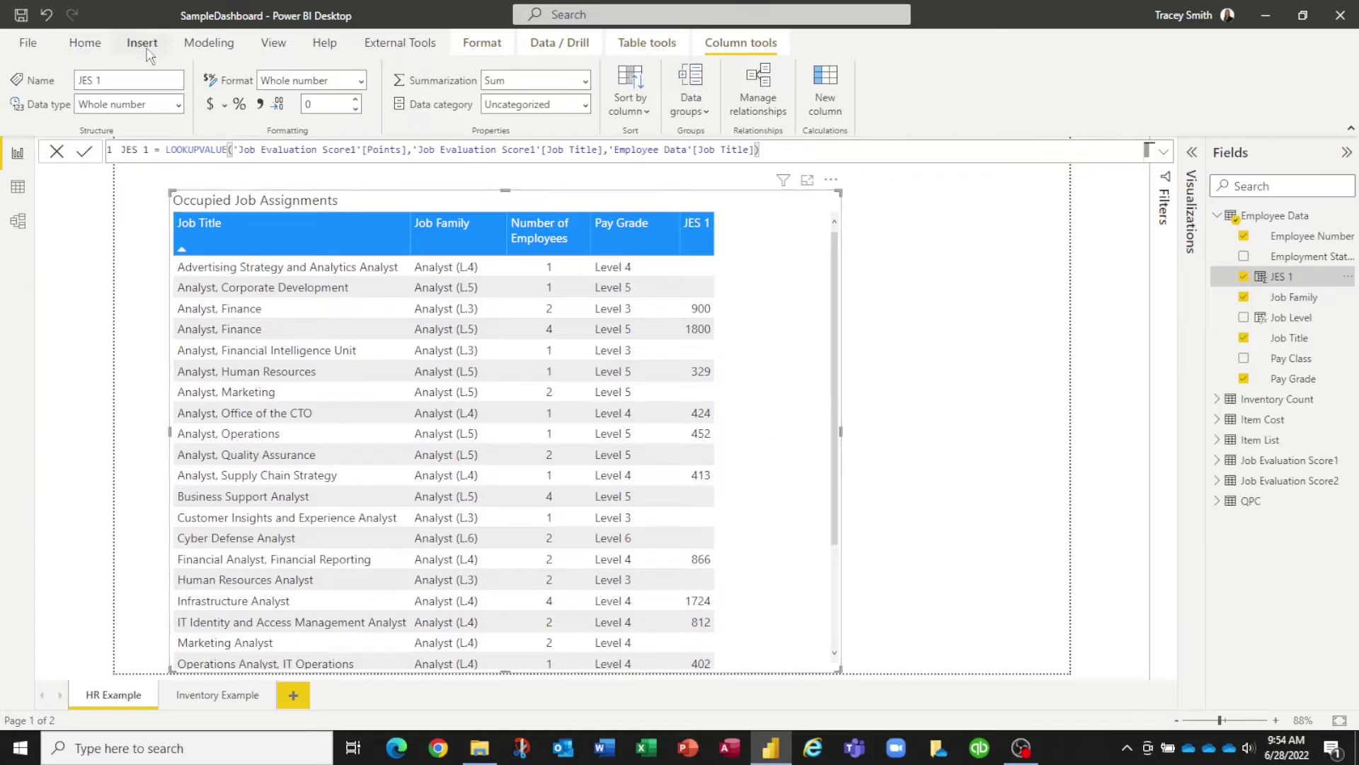
# Switch to the Modeling ribbon
pyautogui.click(196, 51)
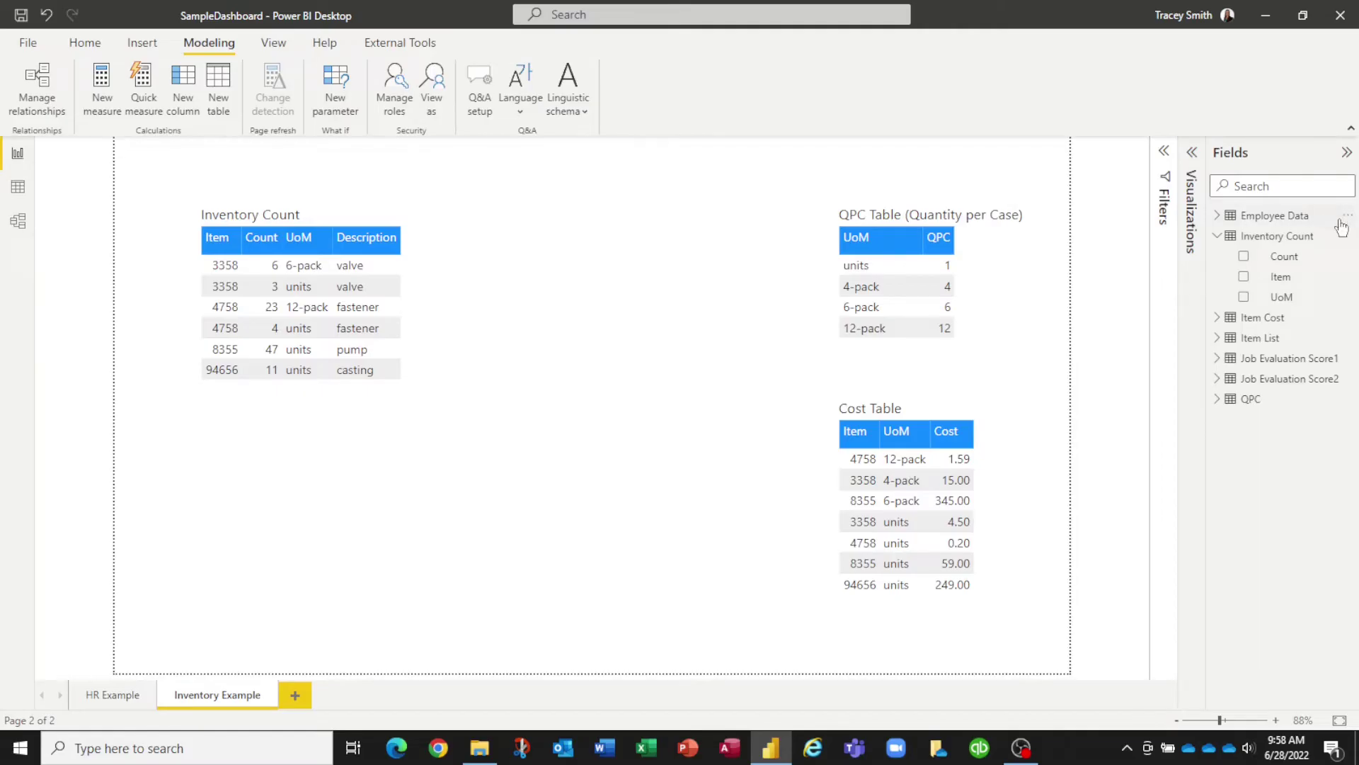
# Start a new Inventory Count column 'Count in Units' beginning with [Count]
pyautogui.click(601, 232)
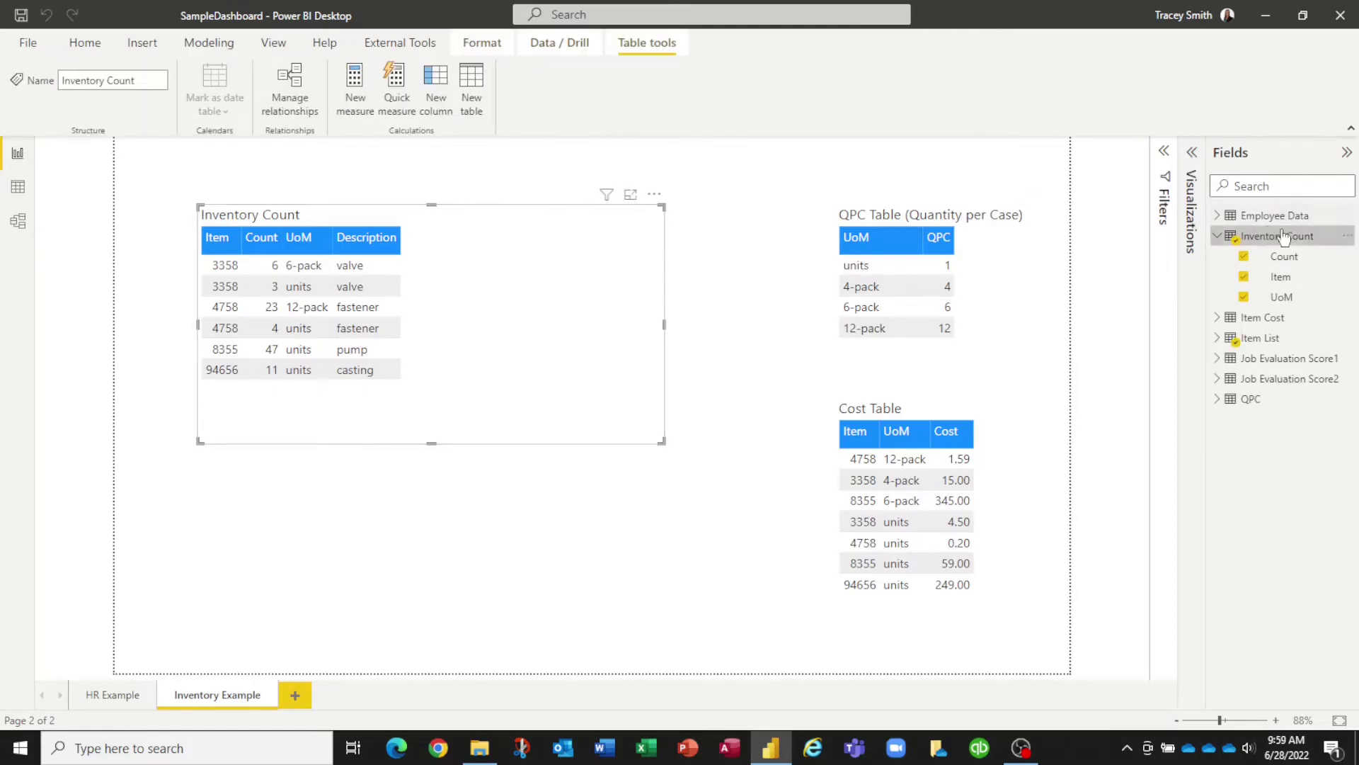
pyautogui.click(1346, 240)
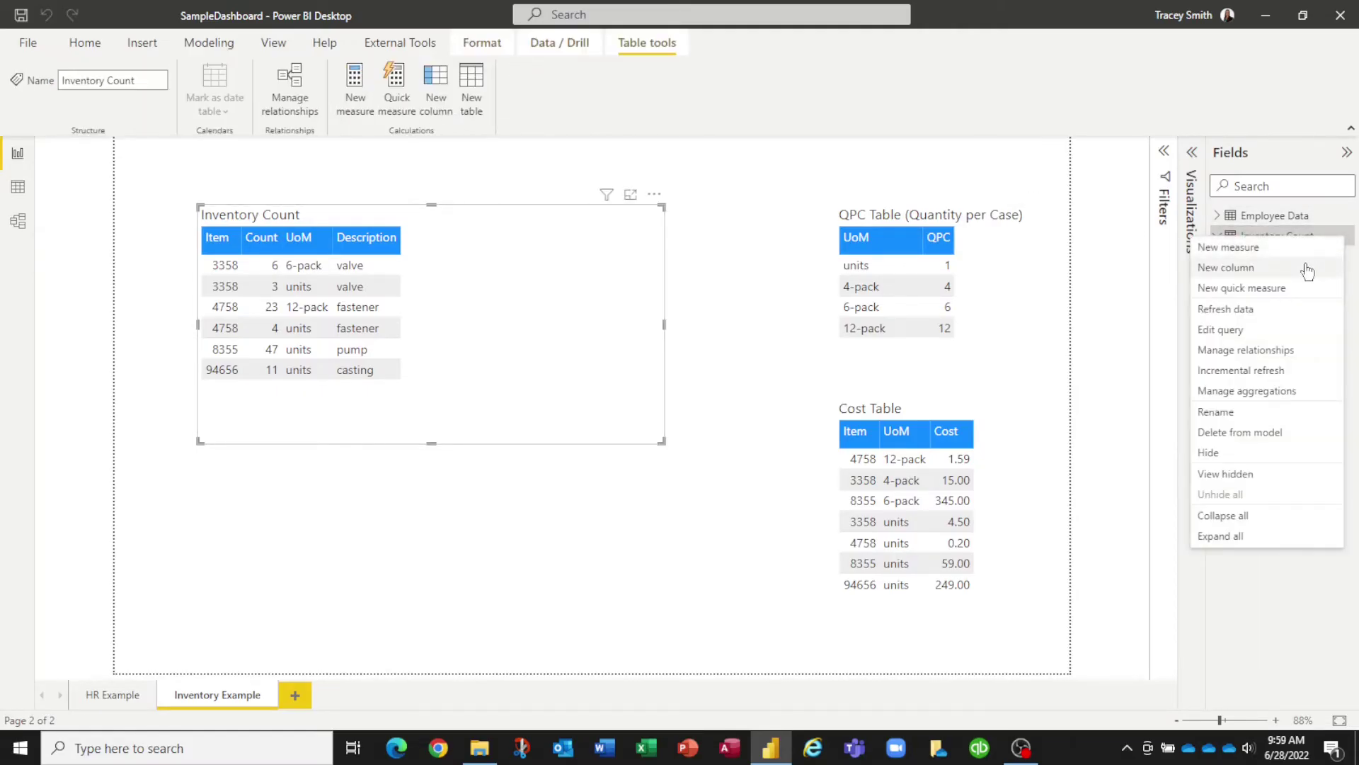
pyautogui.click(1306, 266)
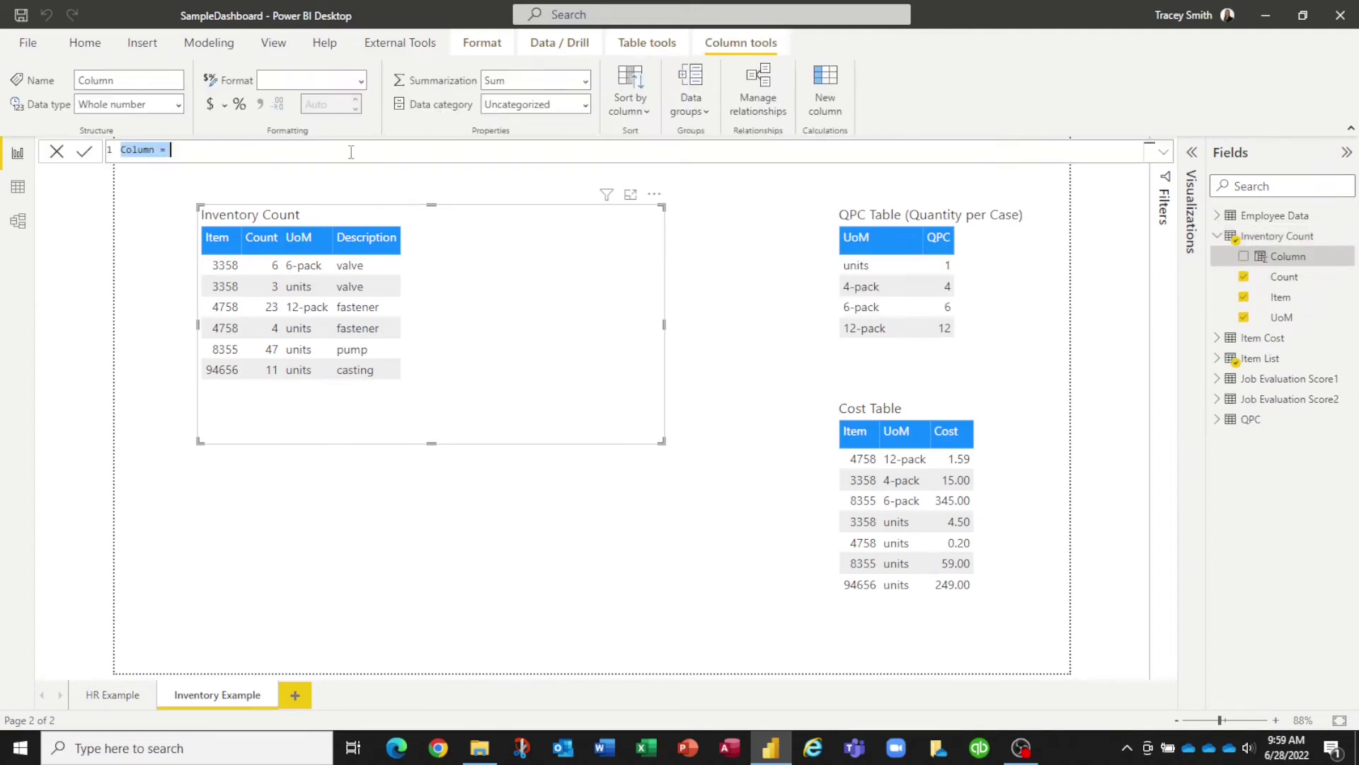
pyautogui.write('Coount')
pyautogui.press('BackSpace')
pyautogui.press('BackSpace')
pyautogui.press('BackSpace')
pyautogui.press('BackSpace')
pyautogui.press('BackSpace')
pyautogui.write('ount in Units ')
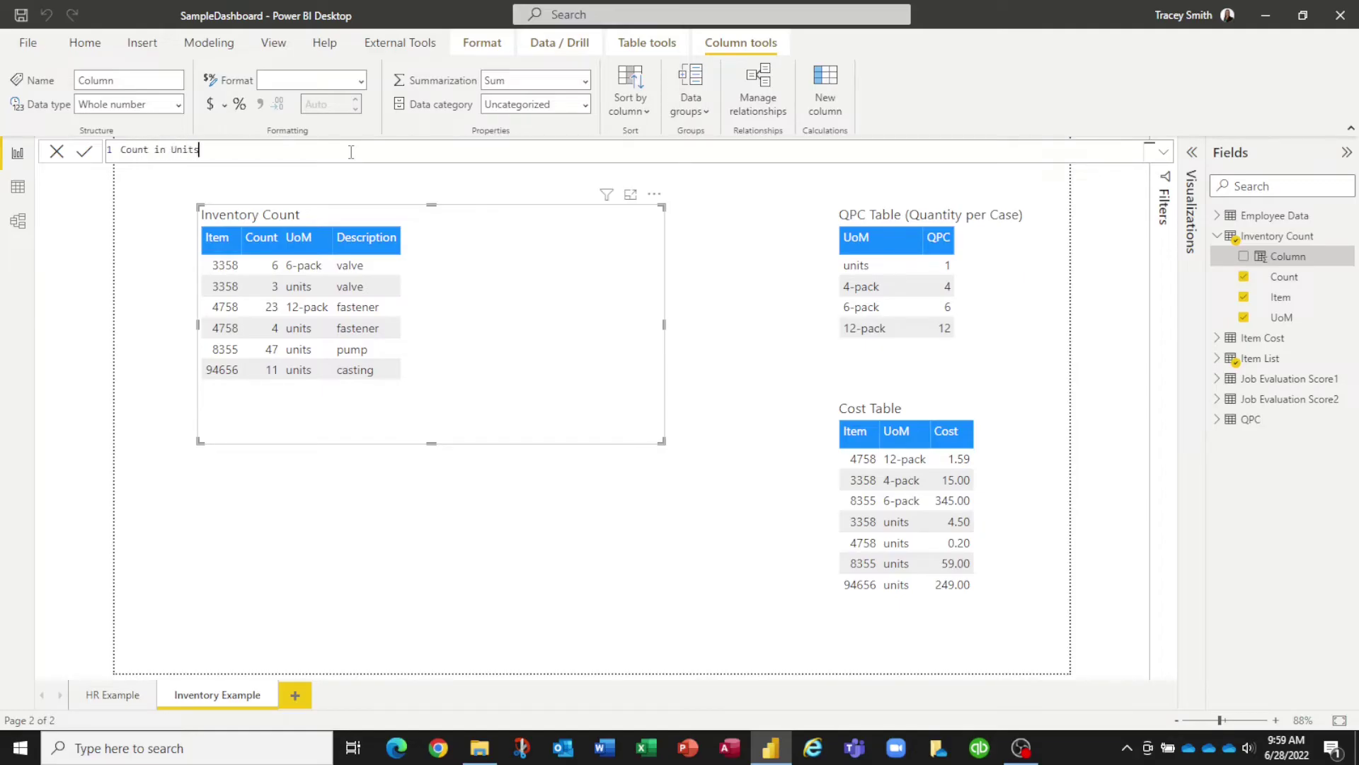
pyautogui.write('= [Cou')
pyautogui.press('Tab')
# Multiply Count by LOOKUPVALUE returning QPC[QPC], searched on QPC[UoM]
pyautogui.write('*')
pyautogui.write('LOOKUPVALUE(')
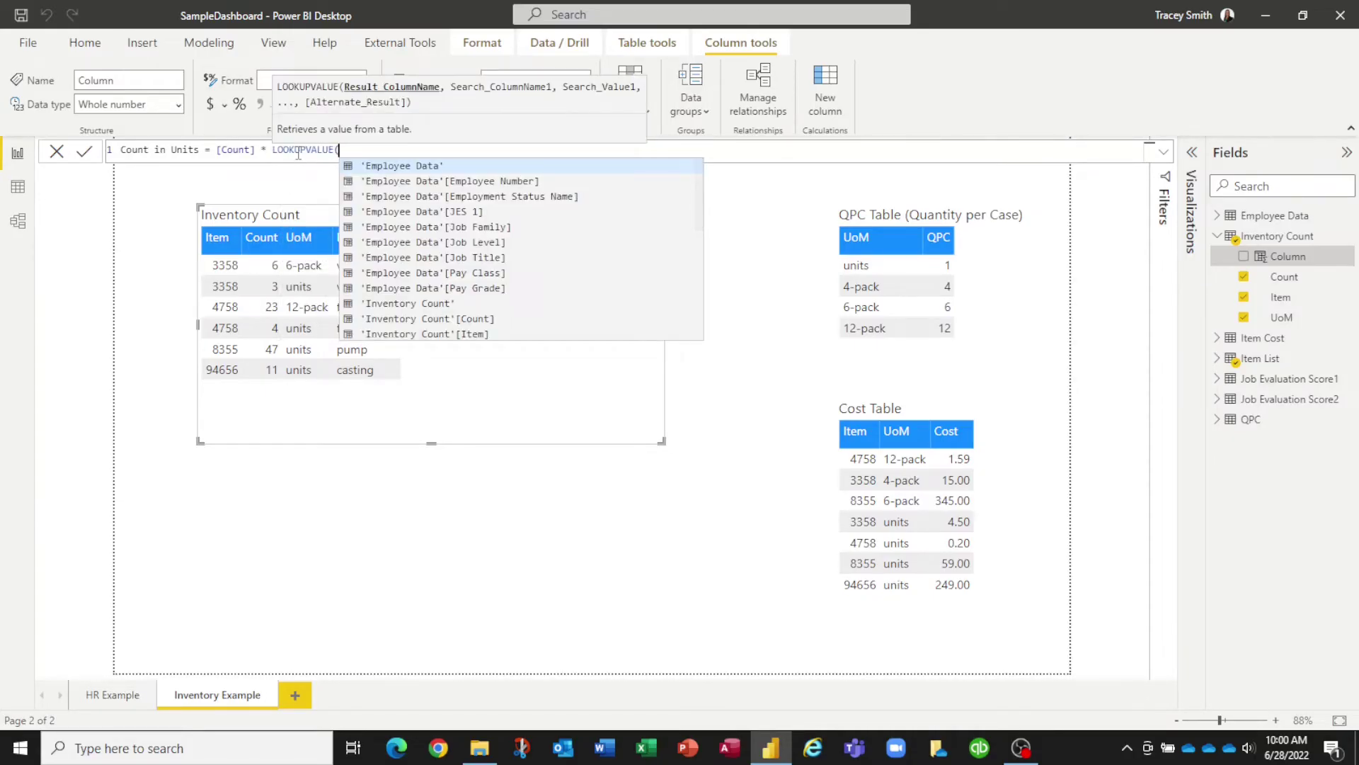
pyautogui.write('qpc')
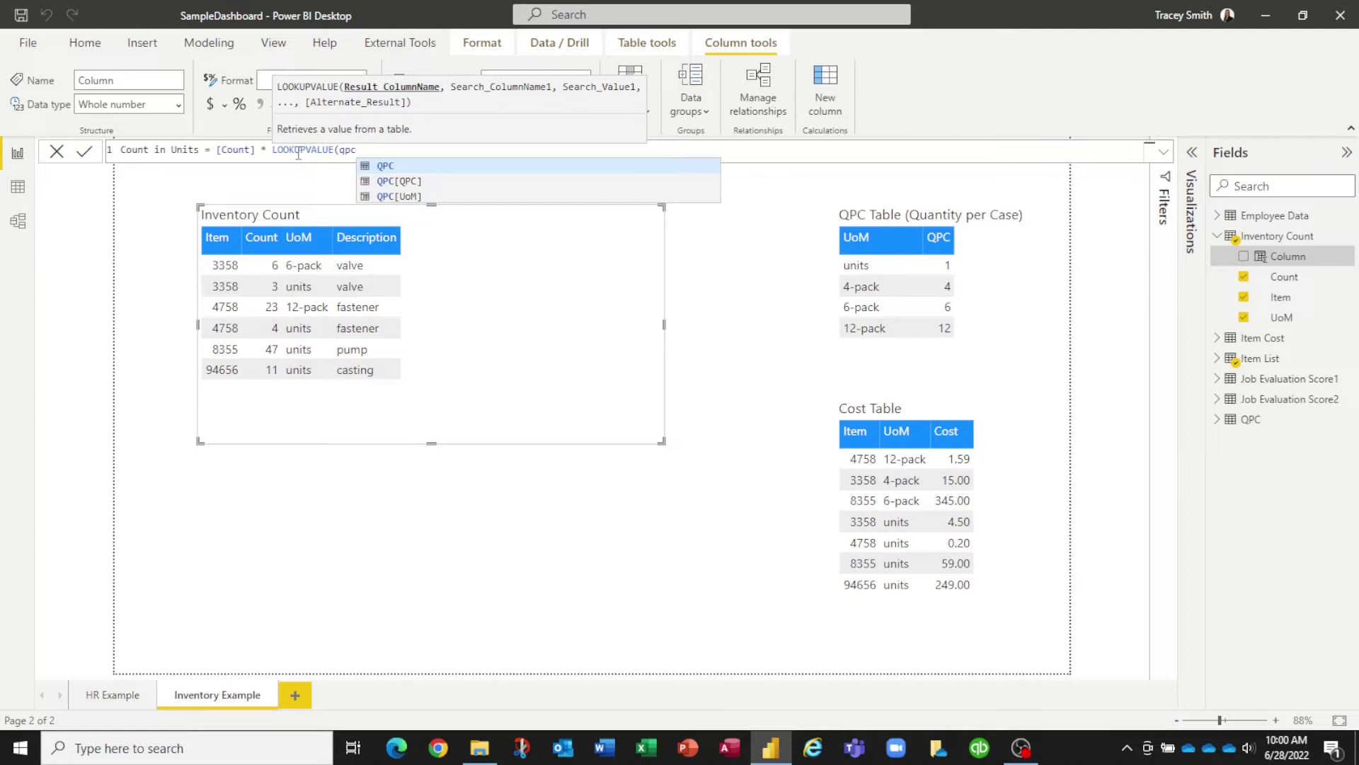
pyautogui.press('Down')
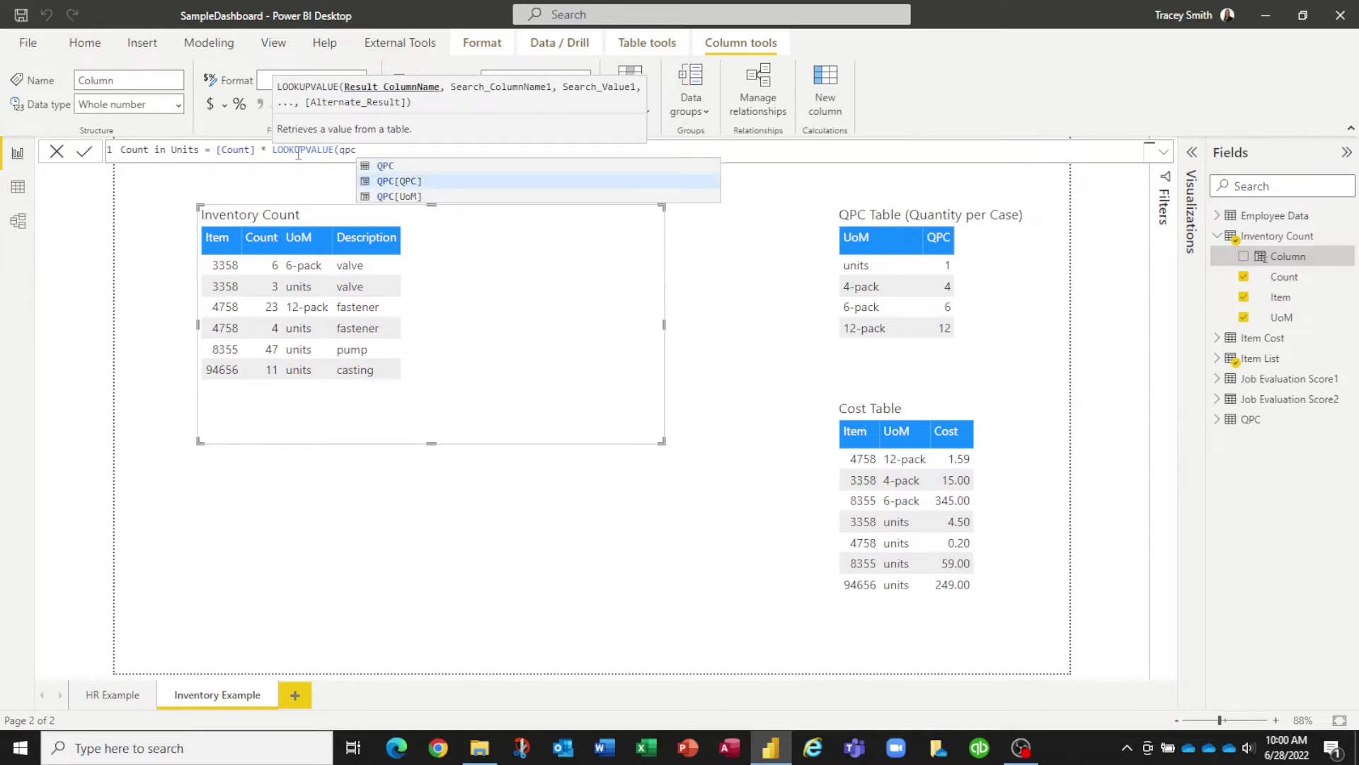
pyautogui.press('Tab')
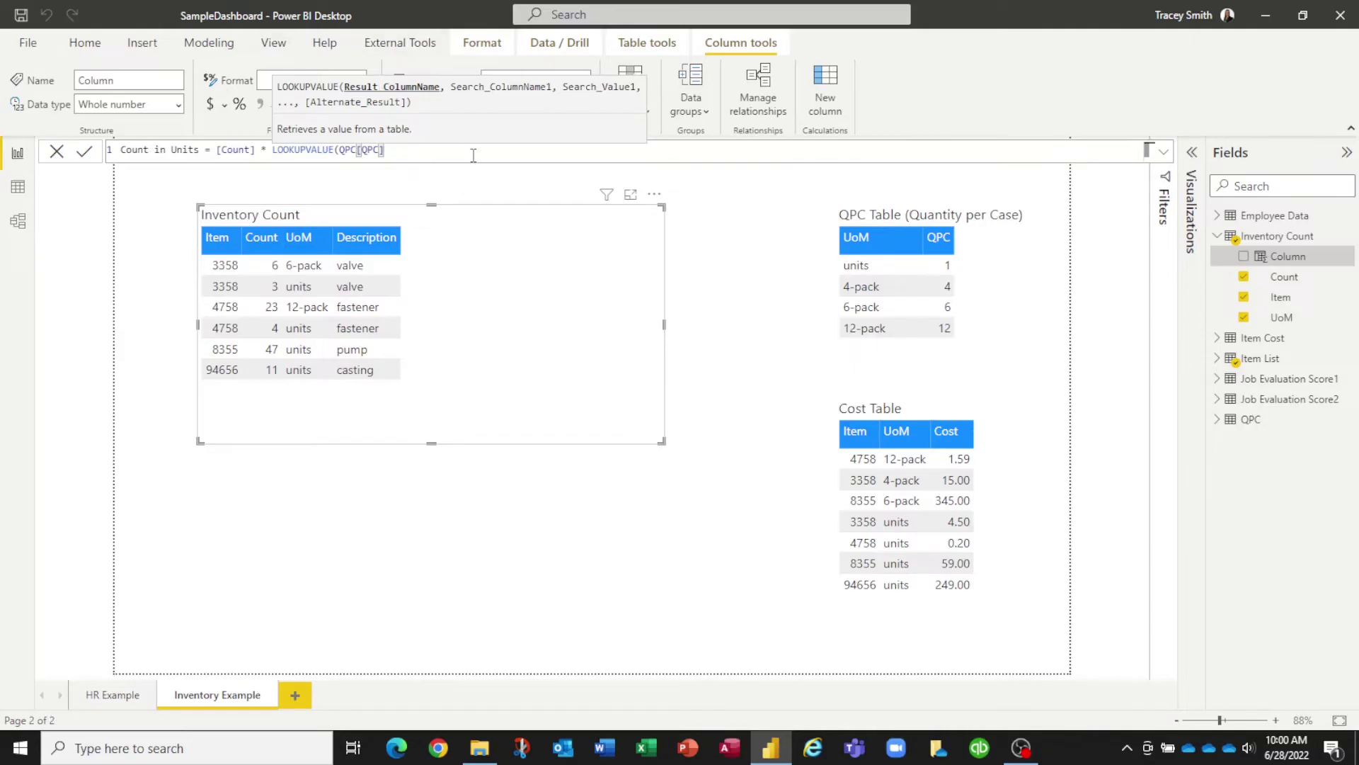
pyautogui.write(',')
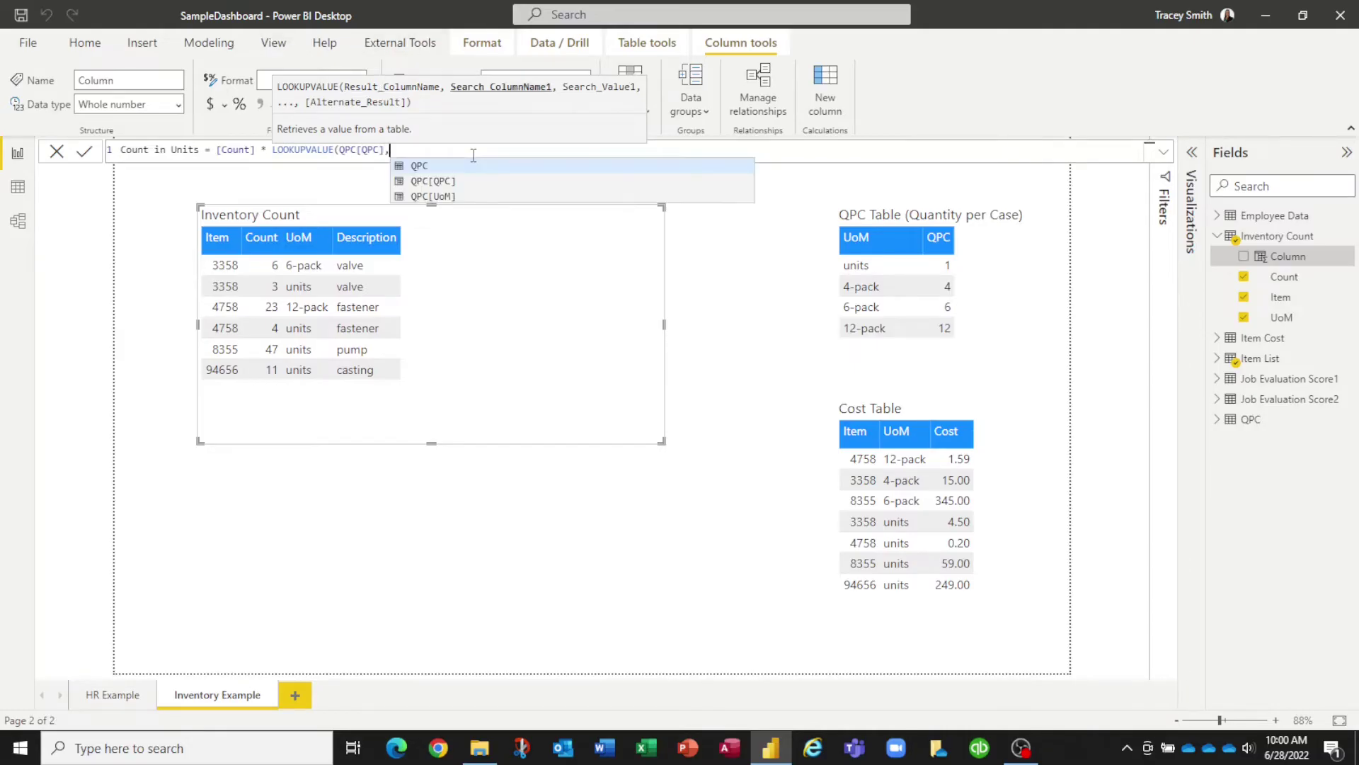
pyautogui.write('qpc')
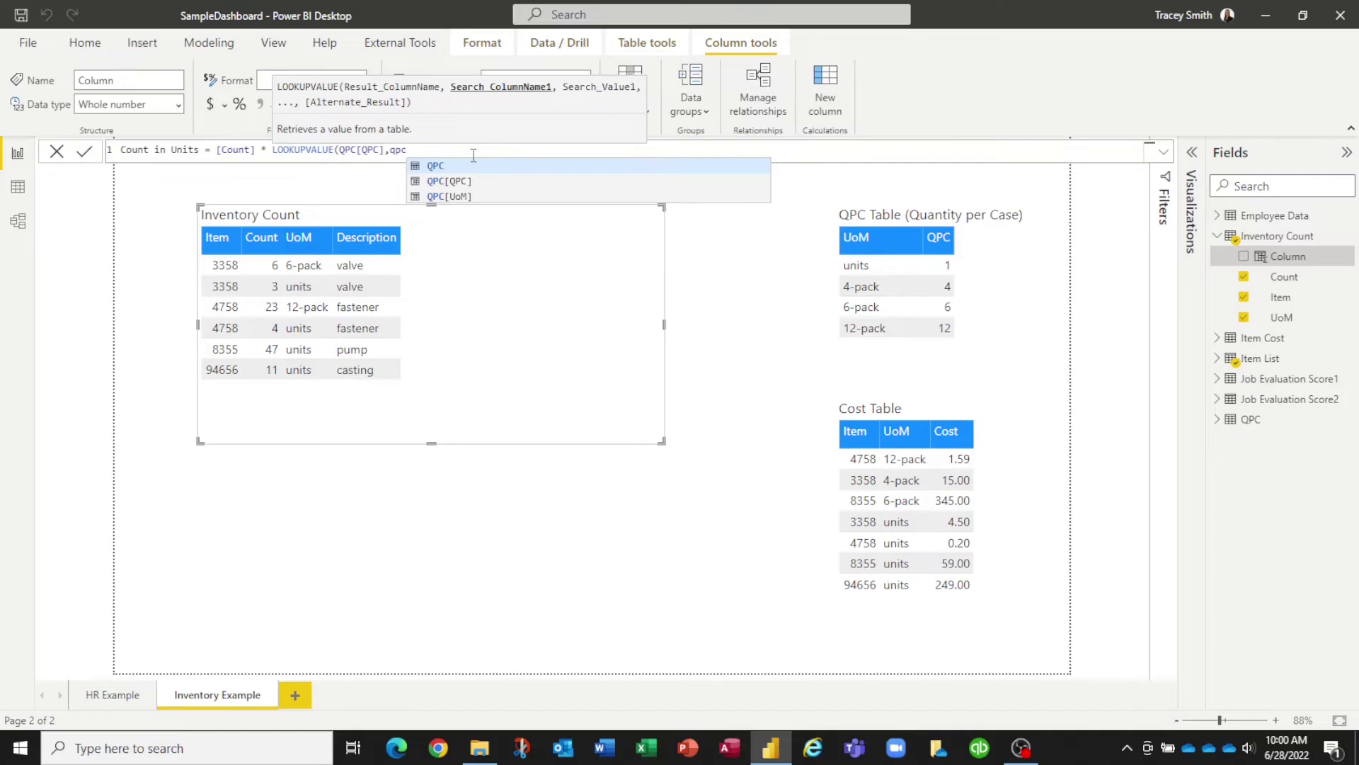
pyautogui.press('Down')
pyautogui.press('Down')
pyautogui.press('Tab')
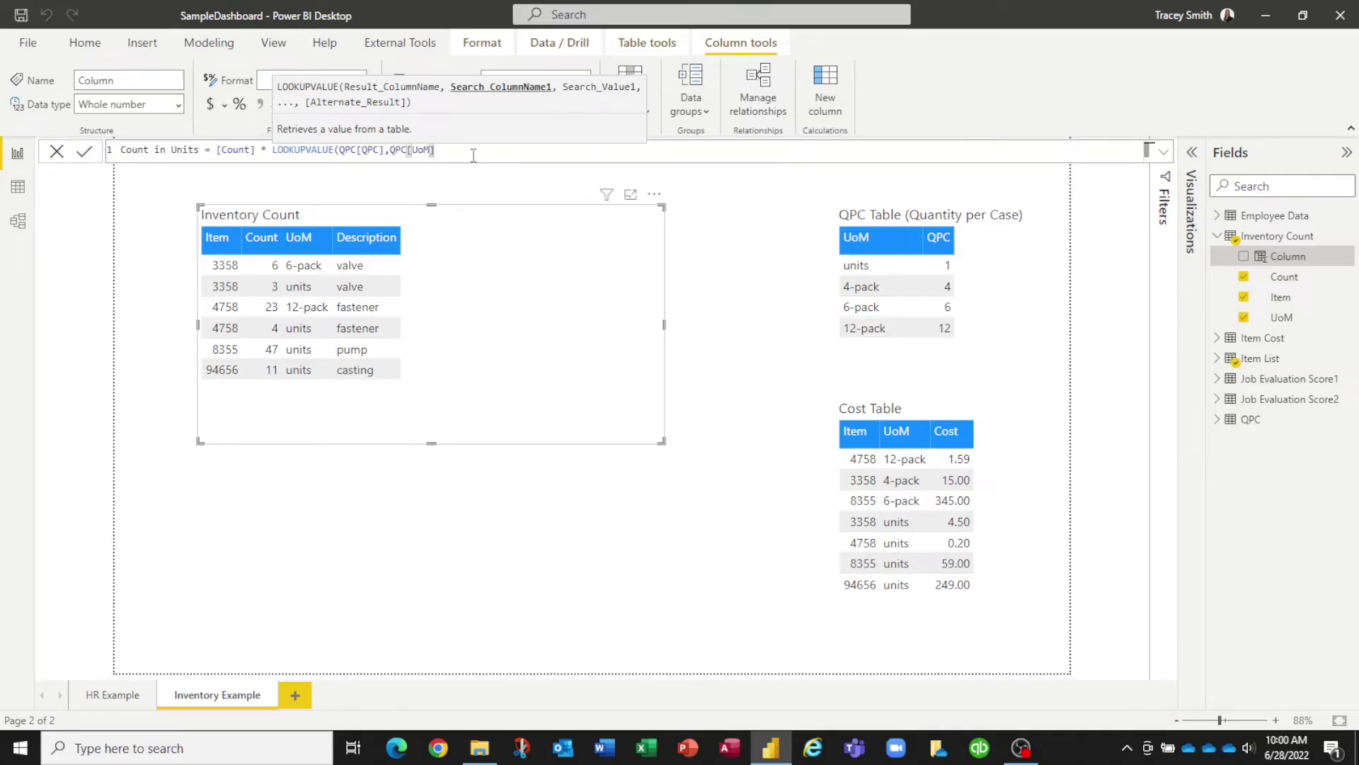
# Use 'Inventory Count'[UoM] as the lookup value and commit the Count in Units formula
pyautogui.write(',inv')
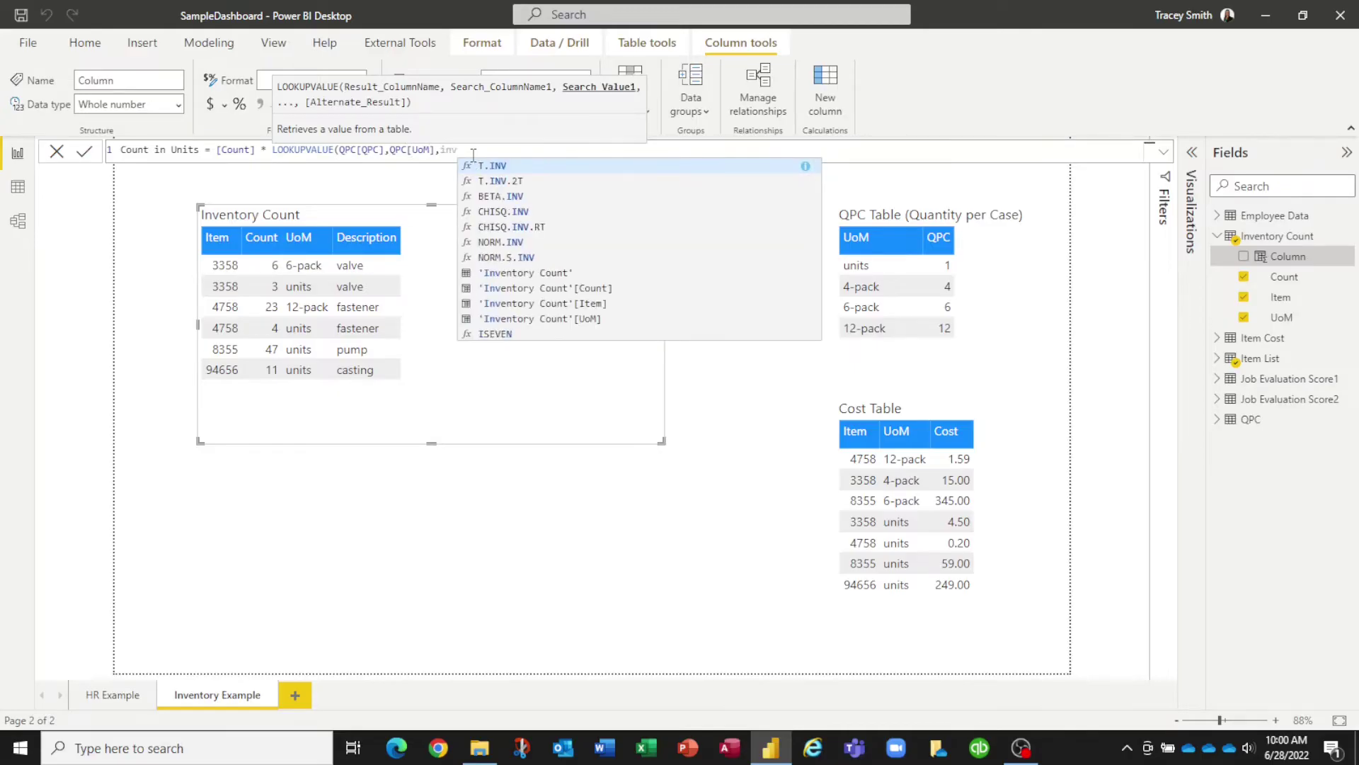
pyautogui.press('Tab')
pyautogui.press('BackSpace')
pyautogui.press('BackSpace')
pyautogui.press('BackSpace')
pyautogui.press('BackSpace')
pyautogui.press('BackSpace')
pyautogui.press('BackSpace')
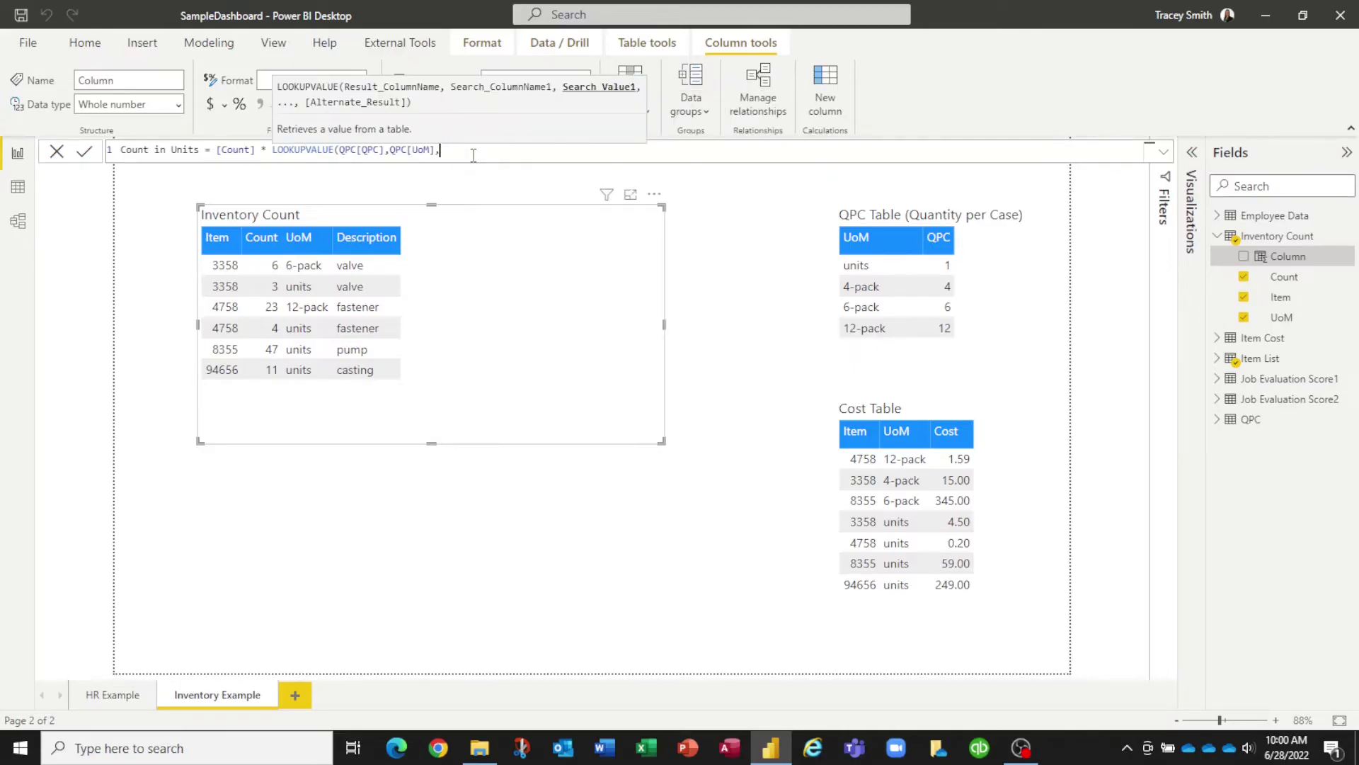
pyautogui.write('Inve')
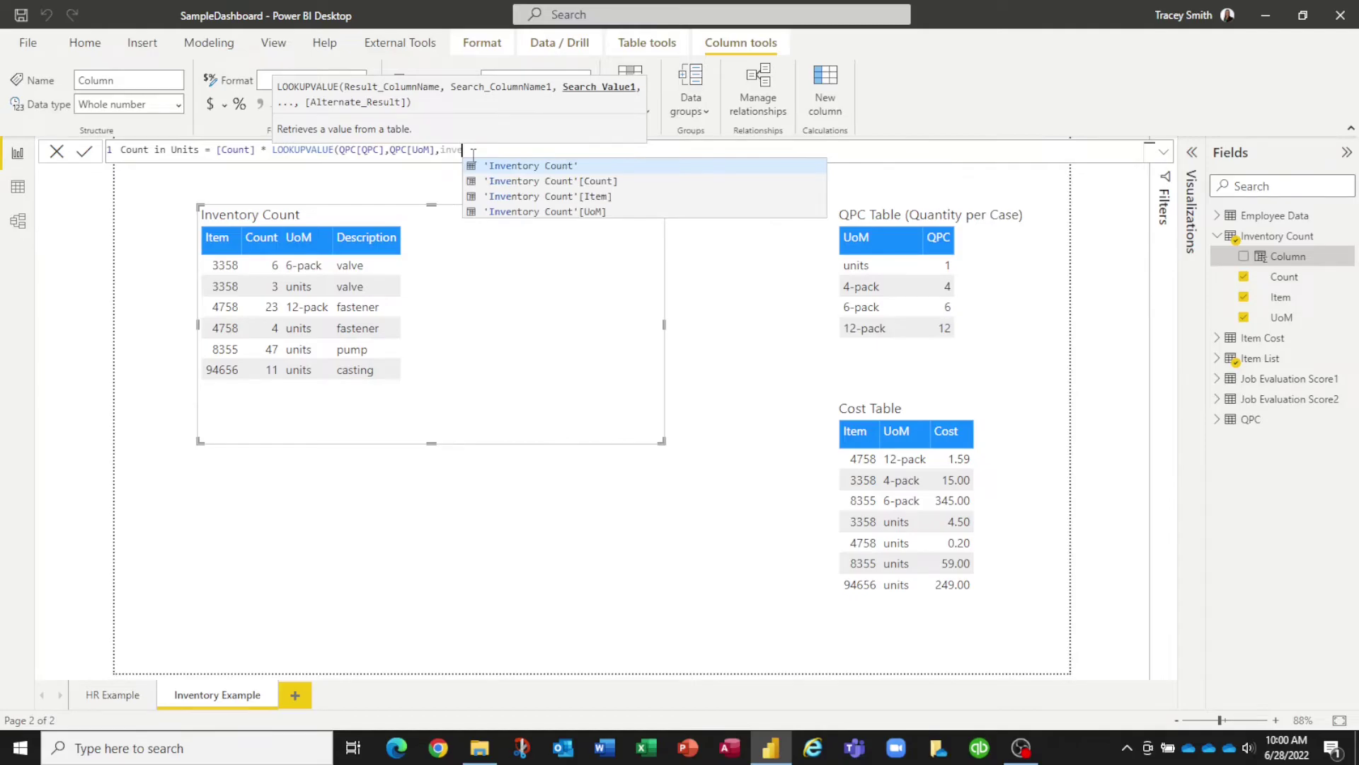
pyautogui.press('Down')
pyautogui.press('Down')
pyautogui.press('Down')
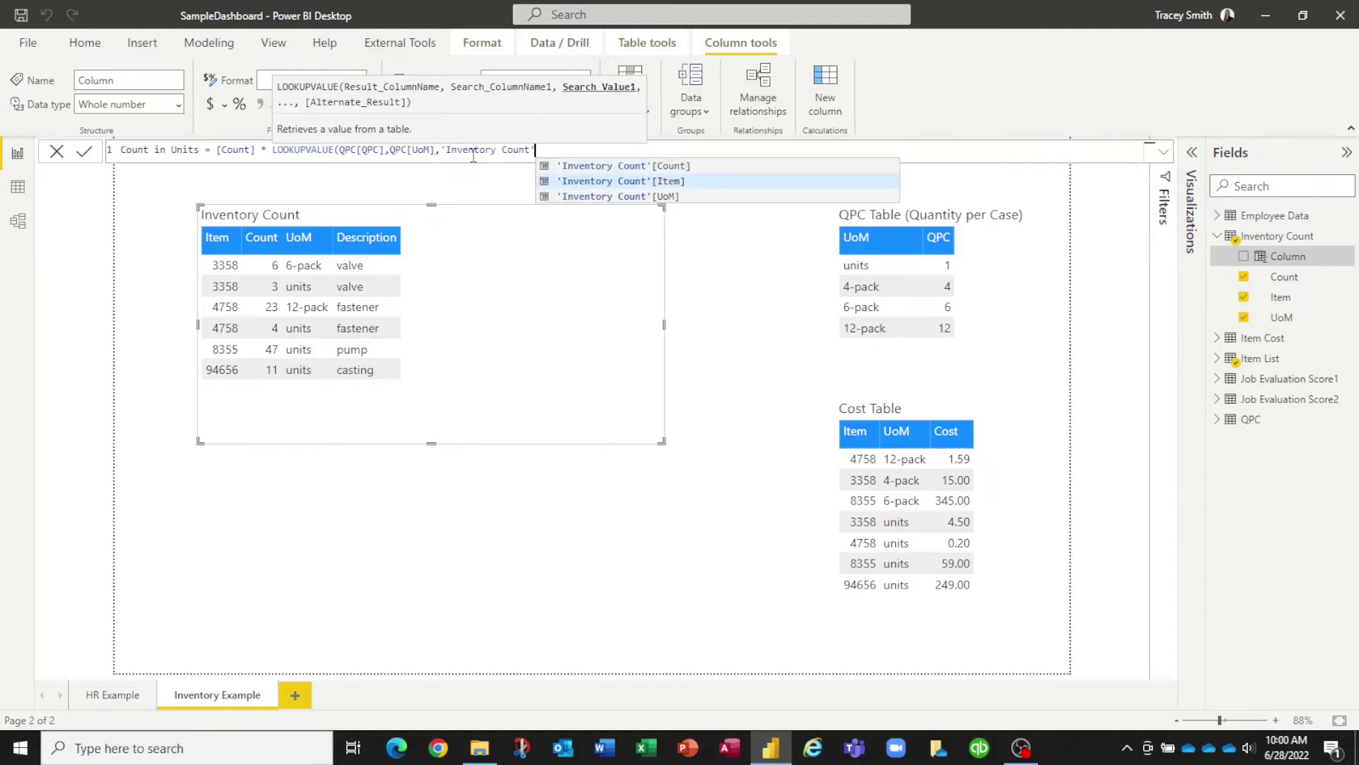
pyautogui.press('Tab')
pyautogui.write(')')
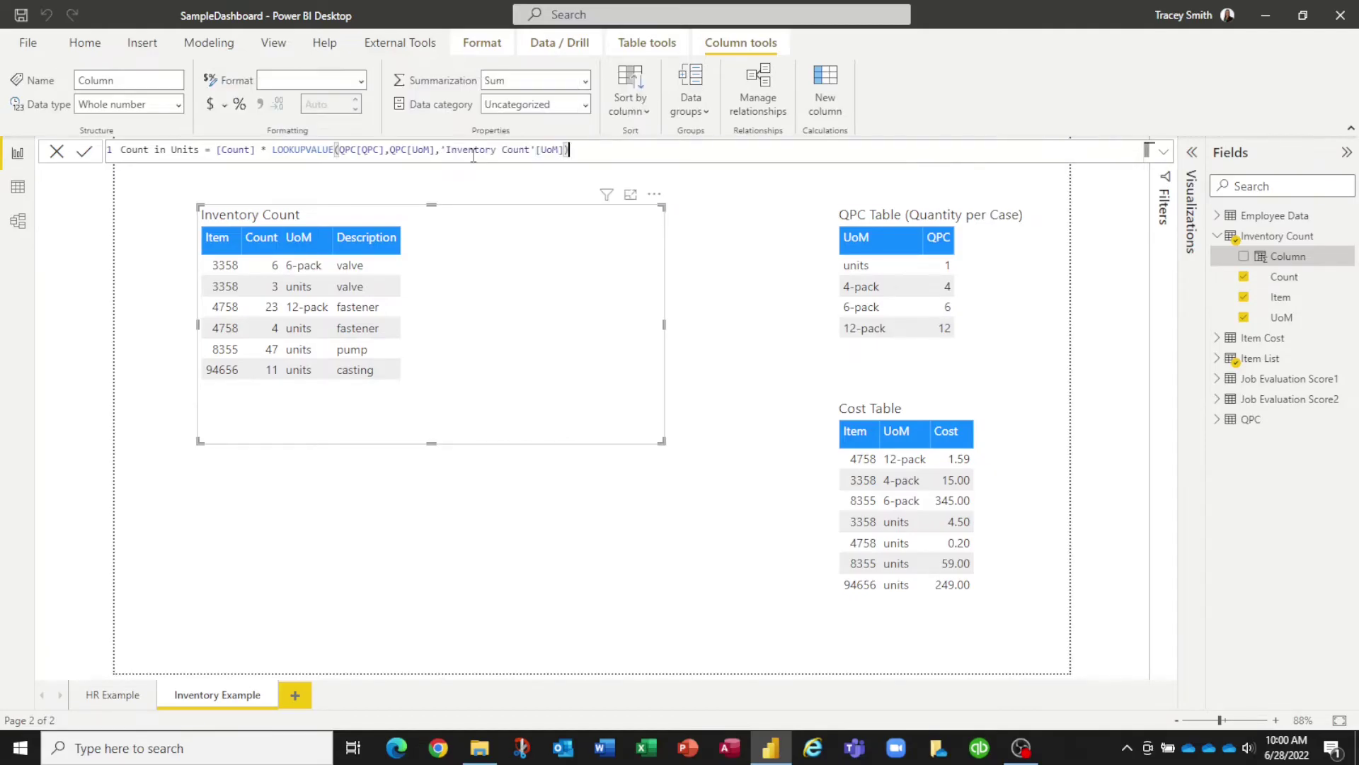
pyautogui.click(84, 153)
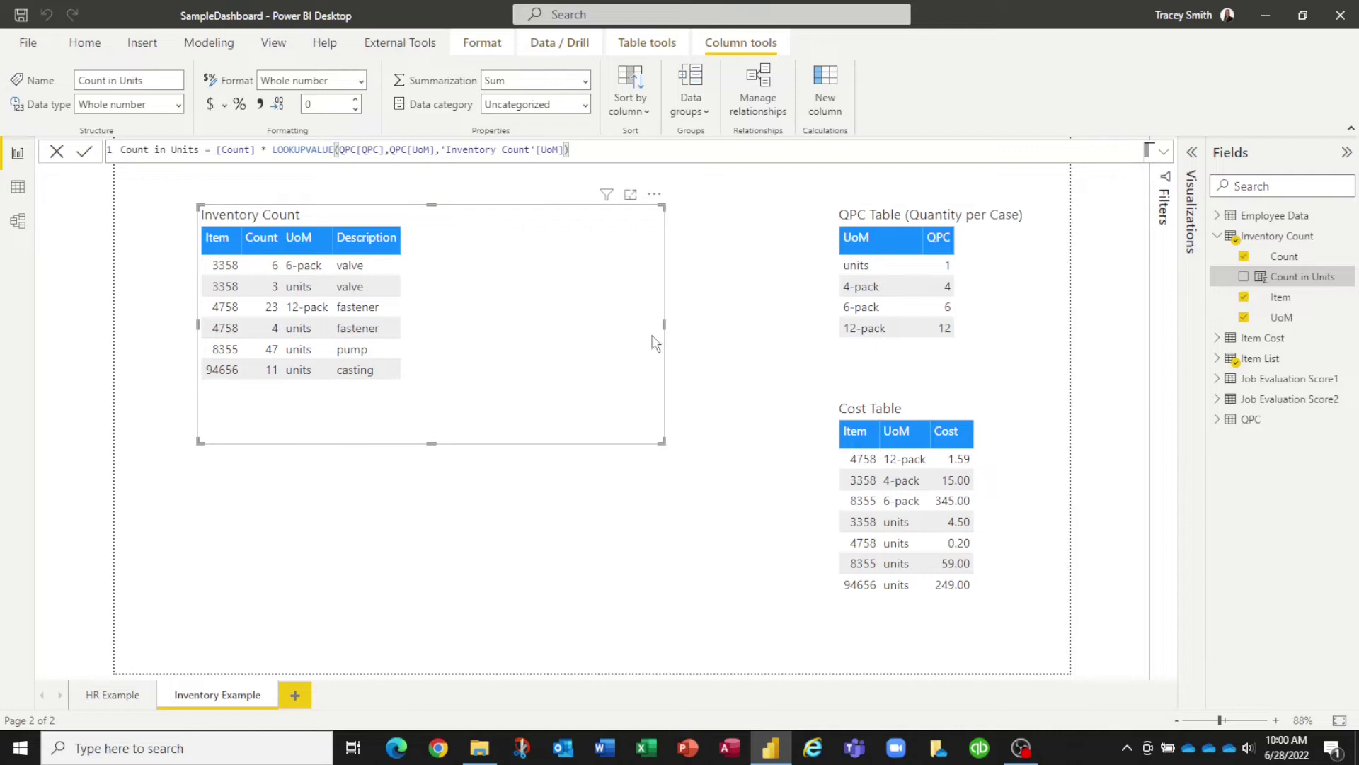
# Add Count in Units to the Inventory Count visual, showing values like 36 and 276, totalling 377
pyautogui.click(1244, 277)
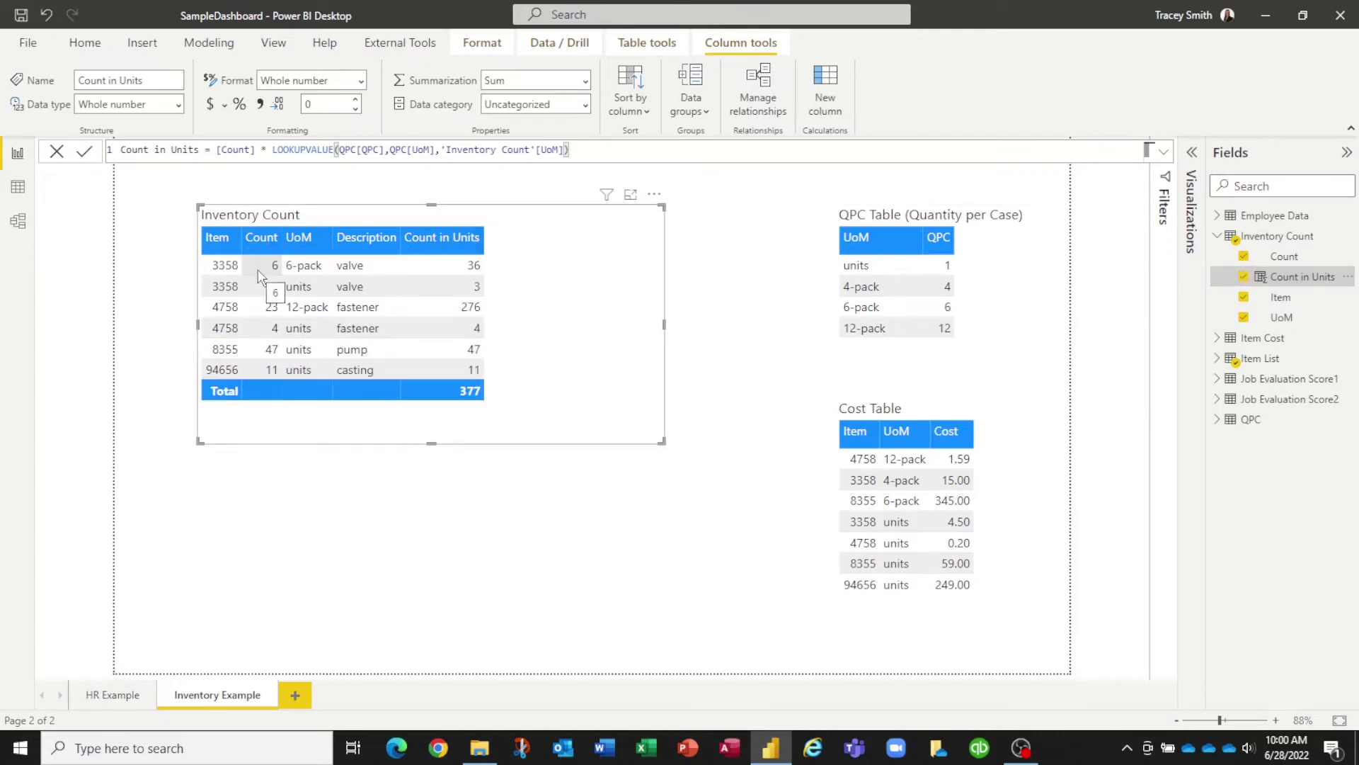
pyautogui.moveTo(477, 267)
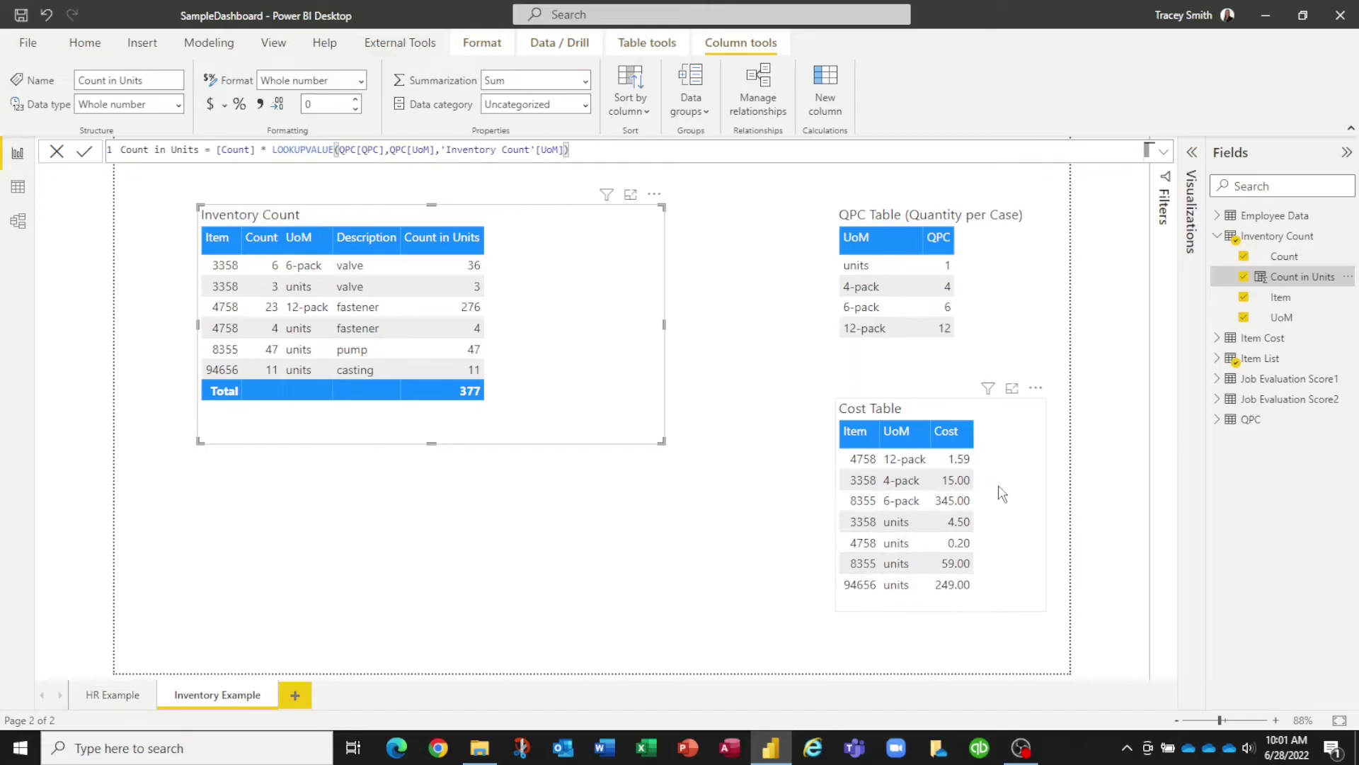
# Sort the Cost Table by Item, add UoM as a secondary sort, then select the Inventory Count visual
pyautogui.click(846, 438)
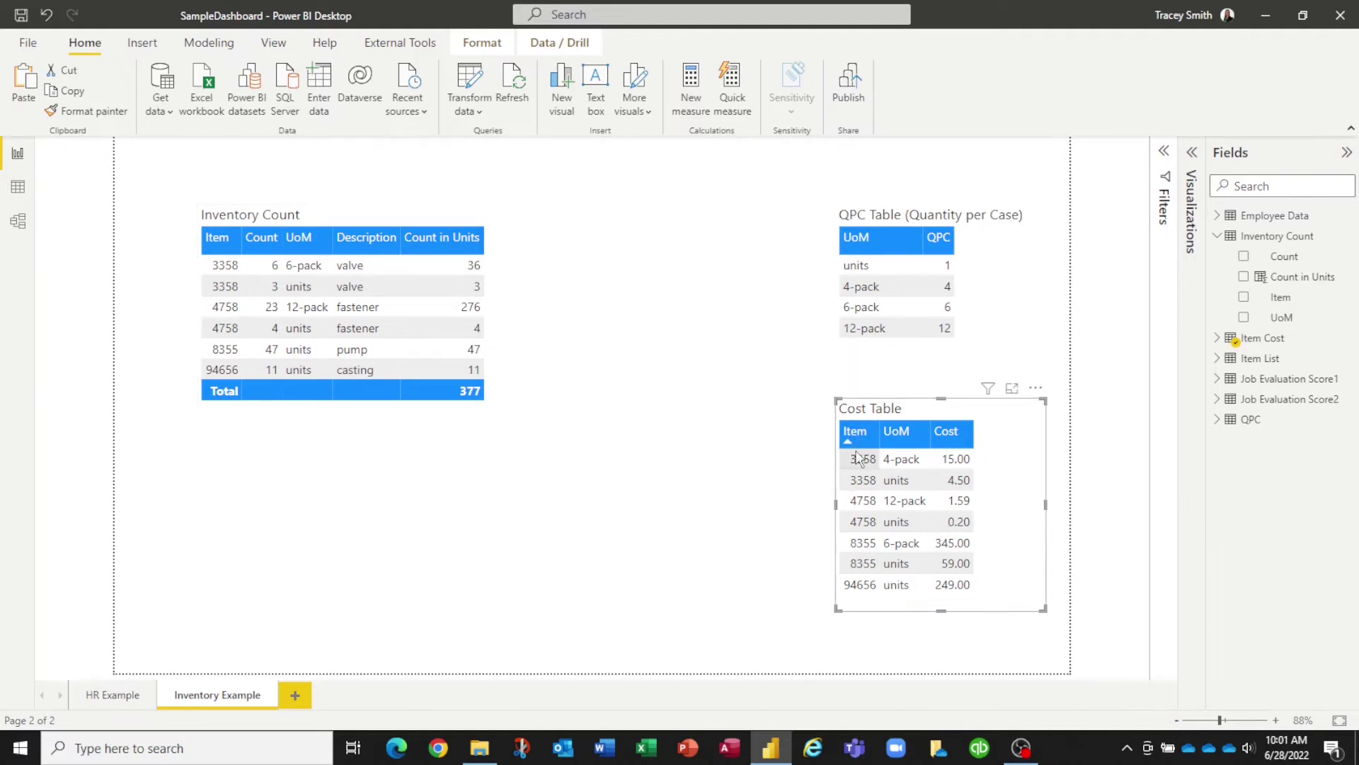
pyautogui.keyDown('shift'); pyautogui.click(896, 435); pyautogui.keyUp('shift')
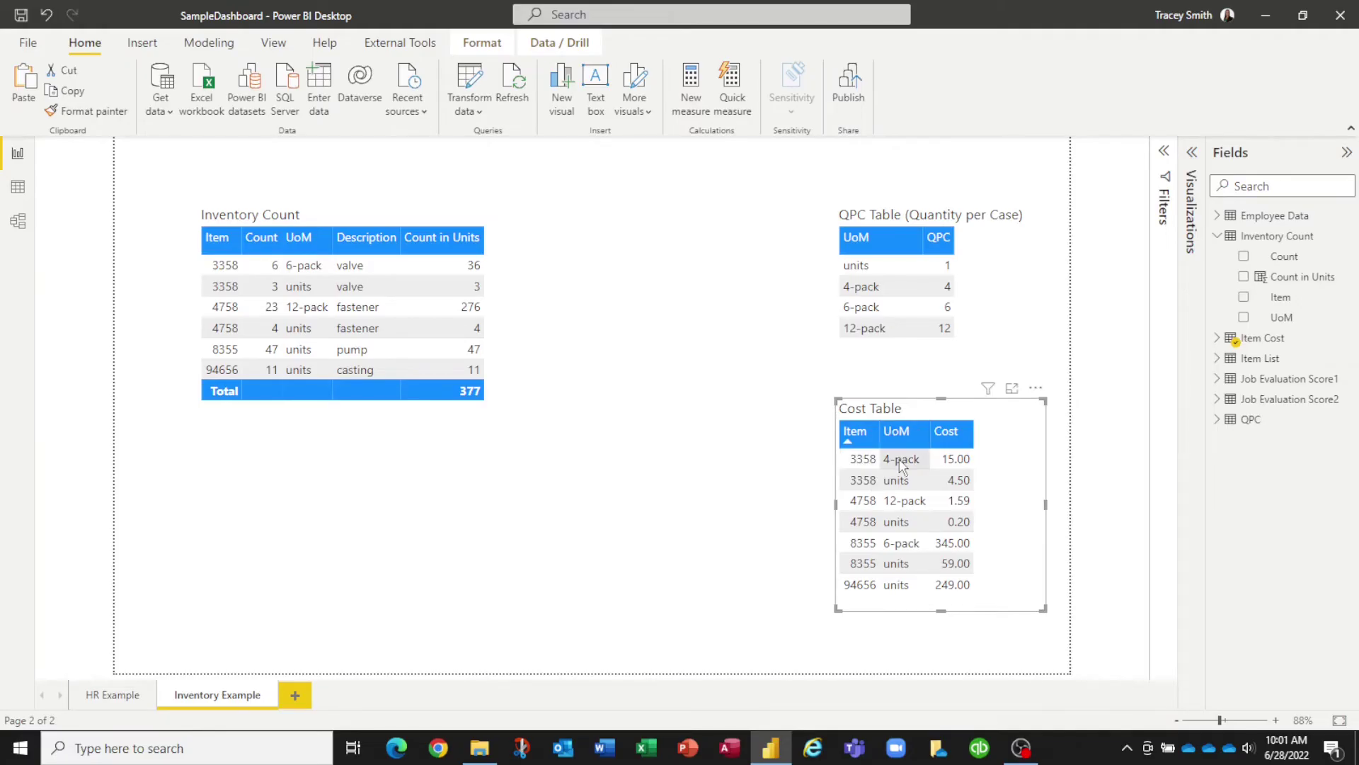
pyautogui.click(517, 303)
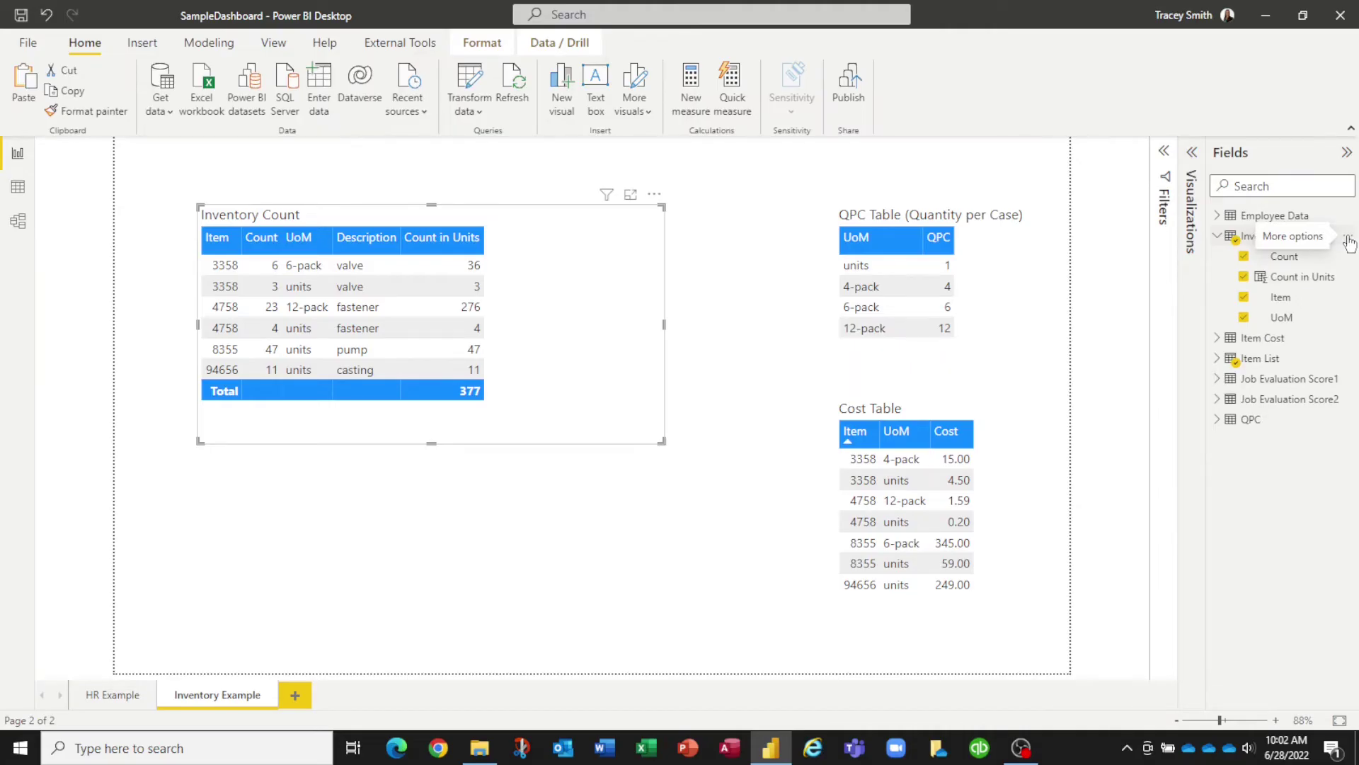
# Begin an Inventory Count column: Cost = CALCULATE(AVERAGE('Item Cost'[Cost]),
pyautogui.click(1348, 241)
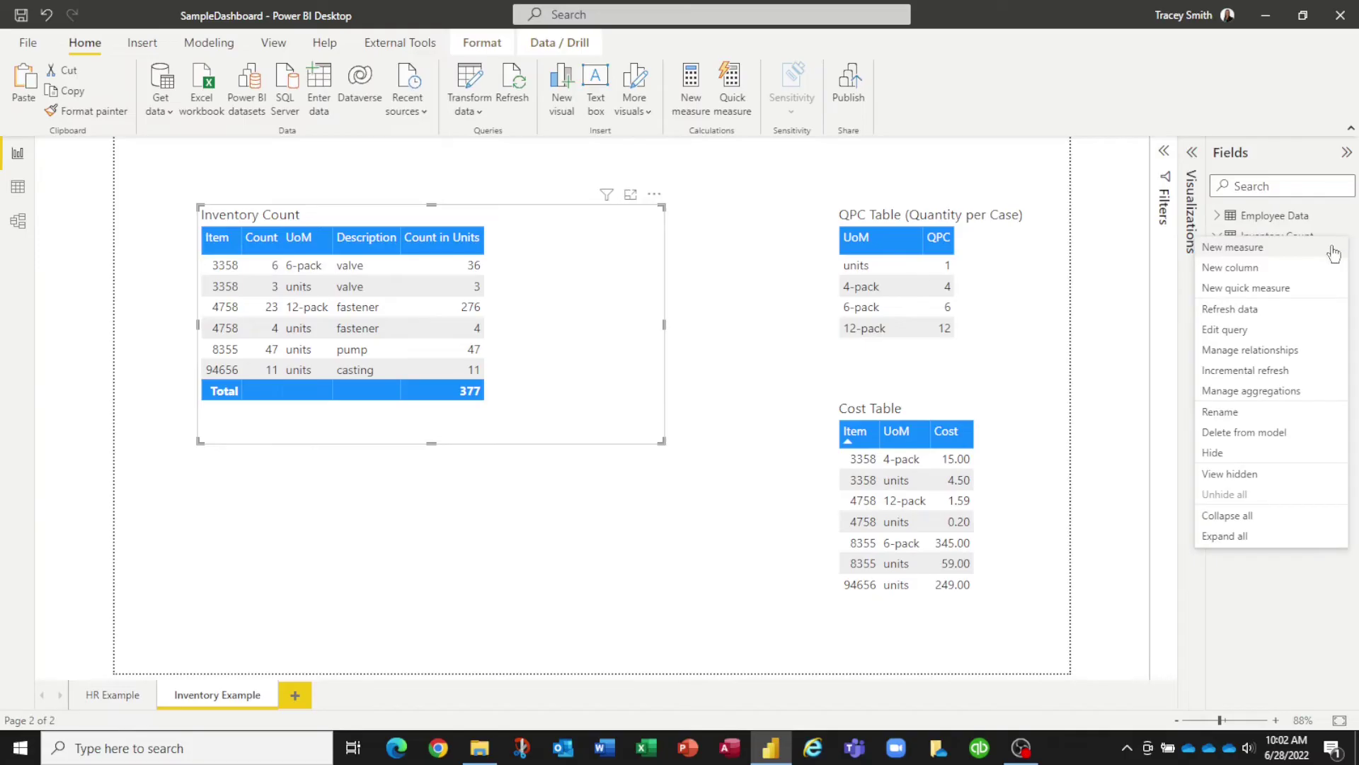
pyautogui.click(1256, 270)
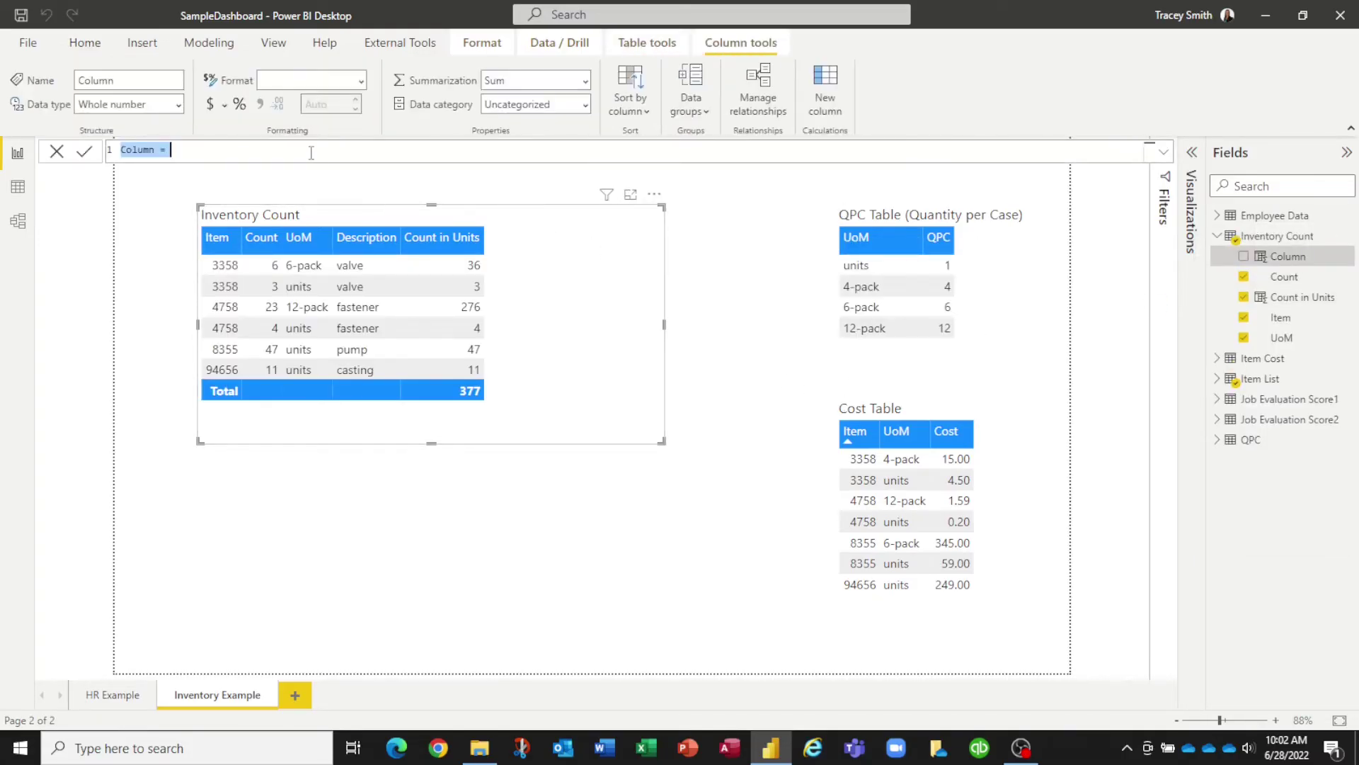
pyautogui.write('Cost = ca')
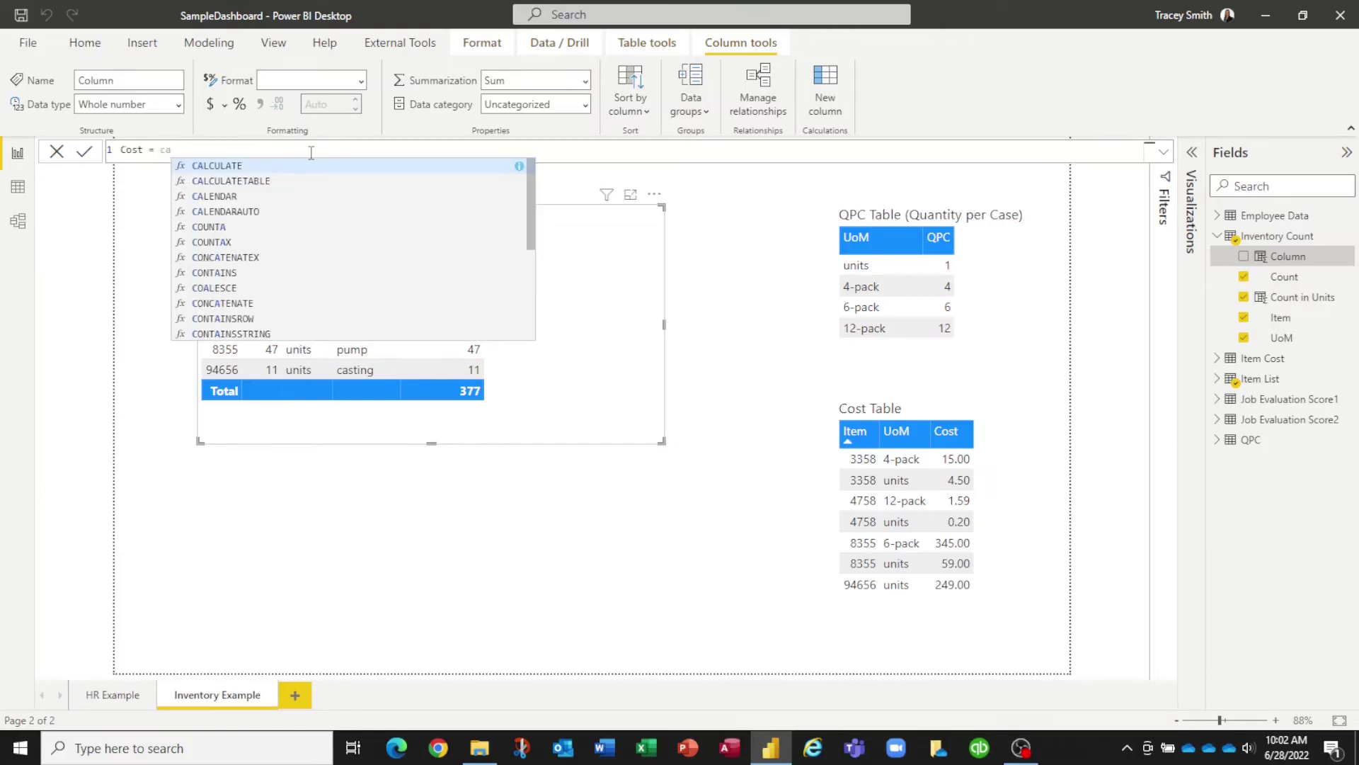
pyautogui.write('l')
pyautogui.press('Tab')
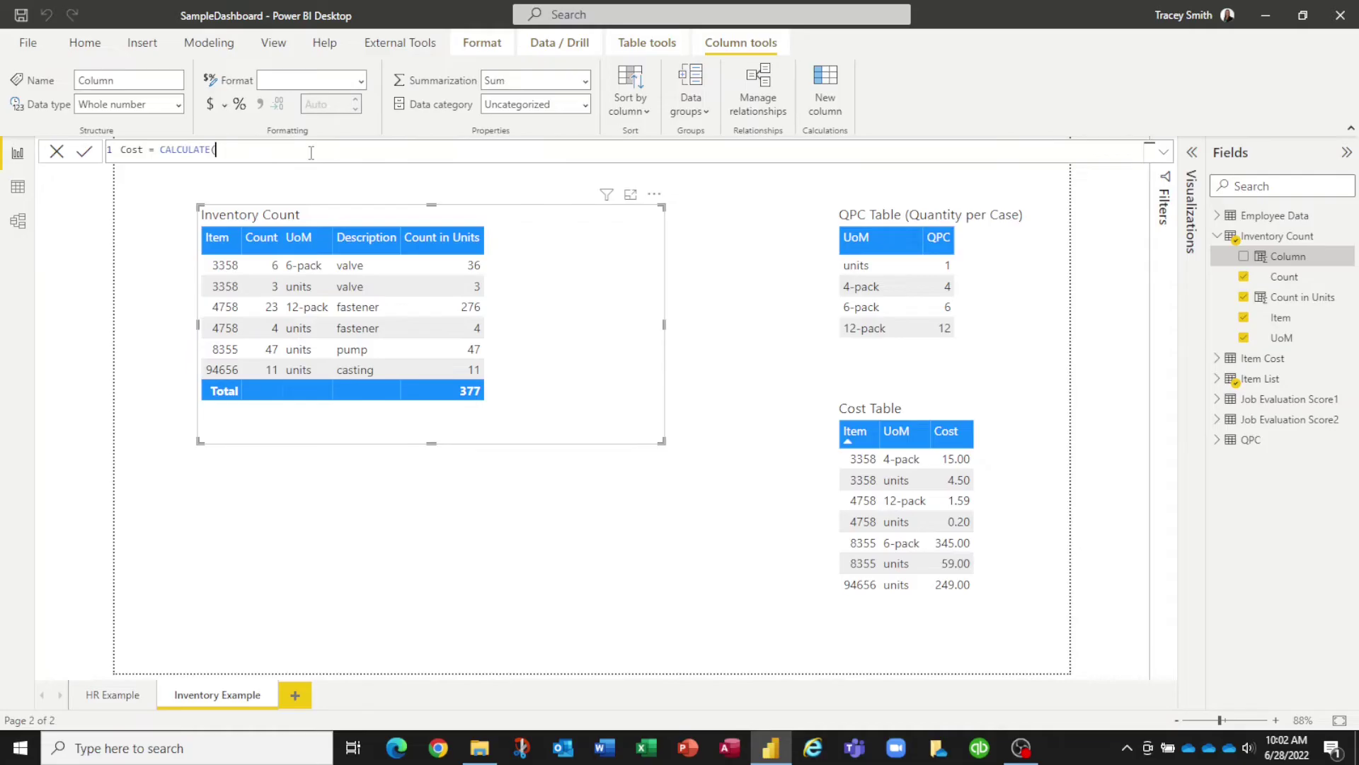
pyautogui.write('average')
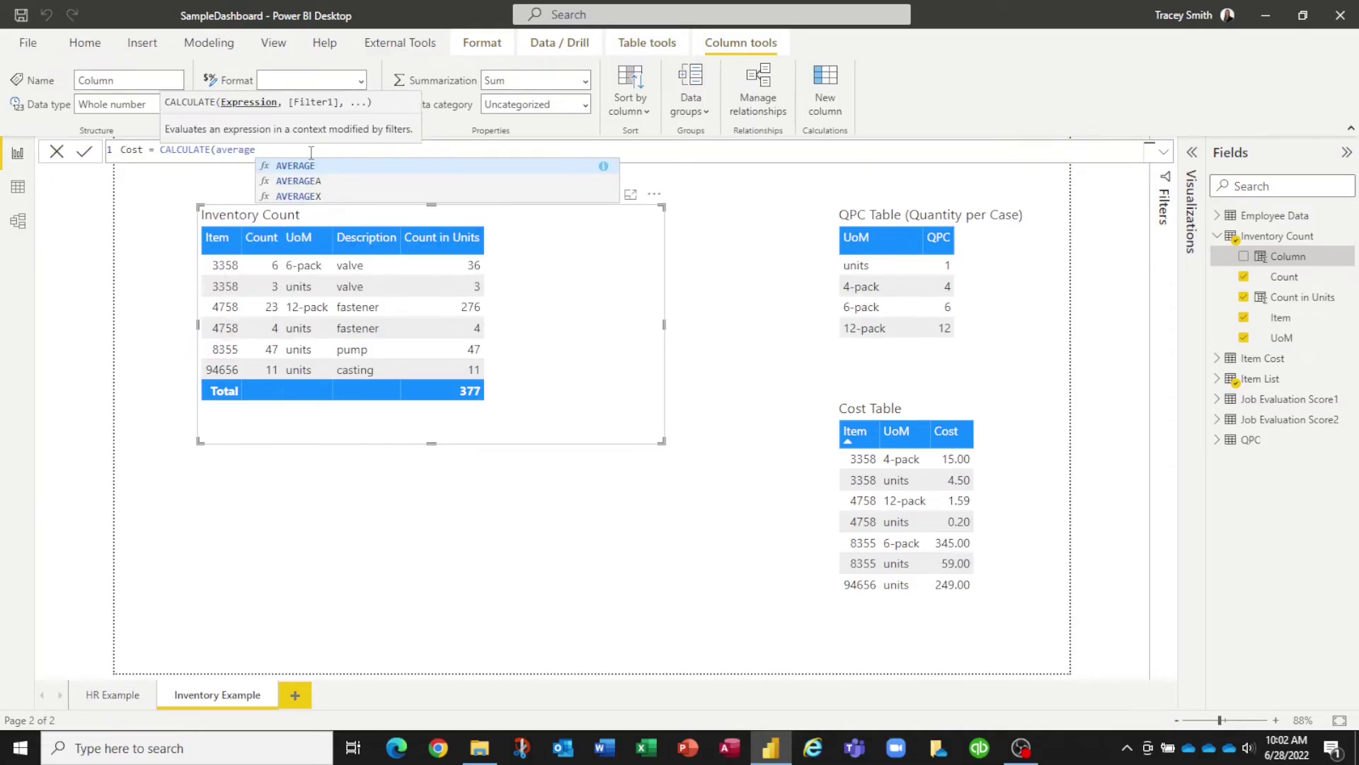
pyautogui.write('(')
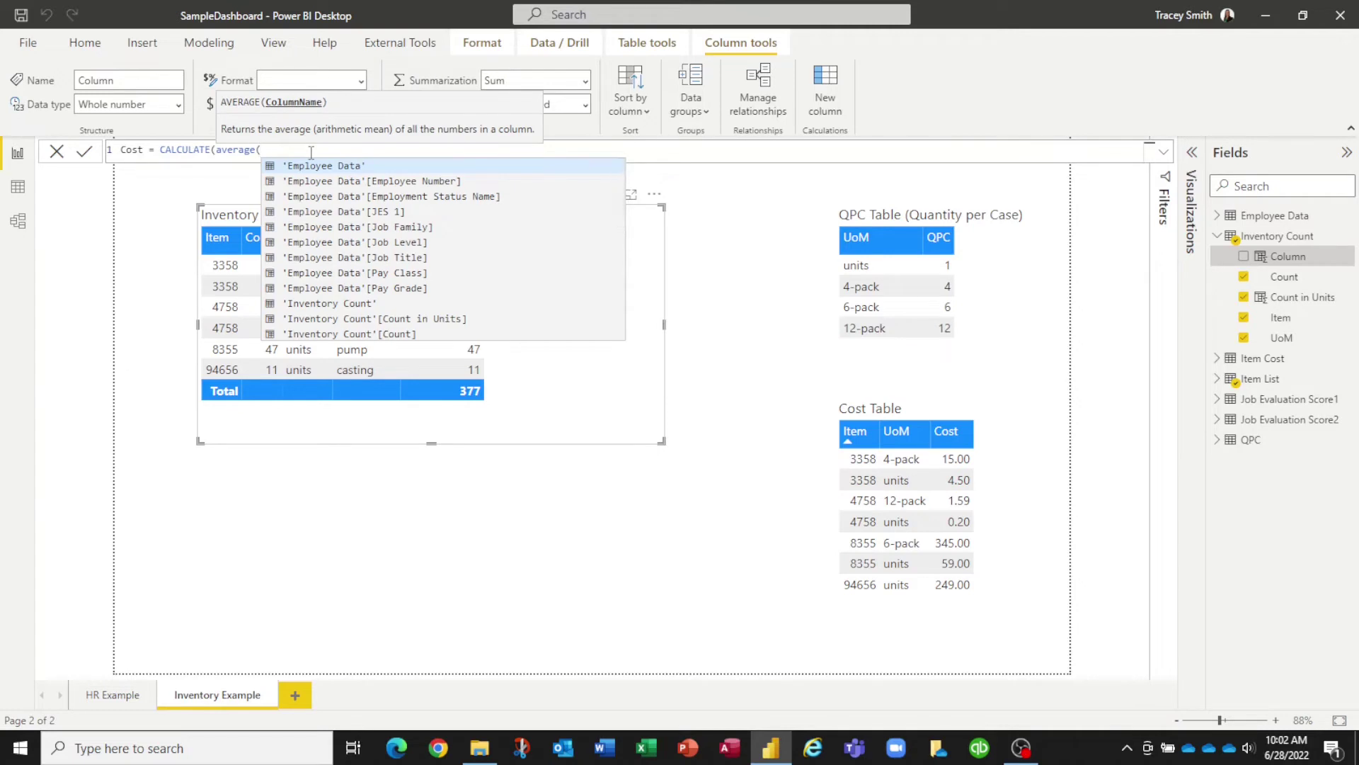
pyautogui.write('cos')
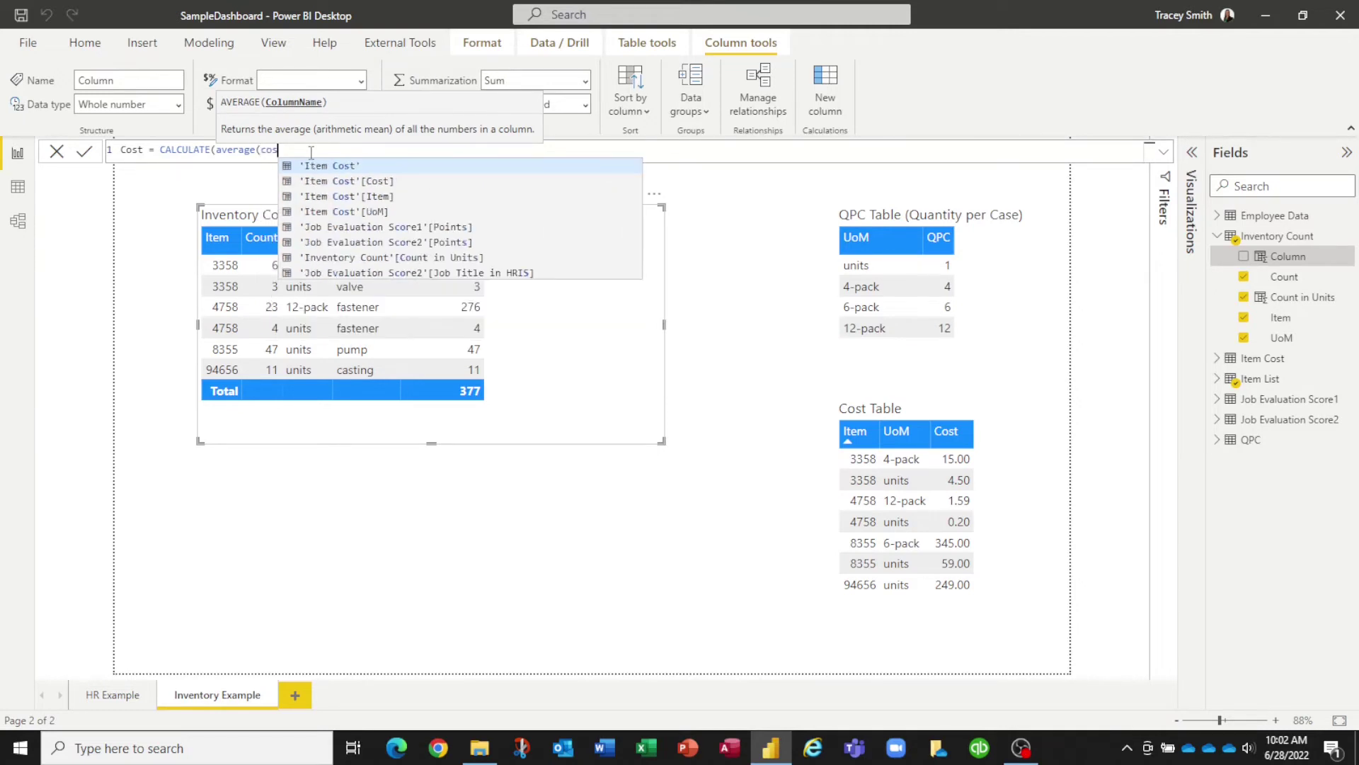
pyautogui.press('Down')
pyautogui.press('Tab')
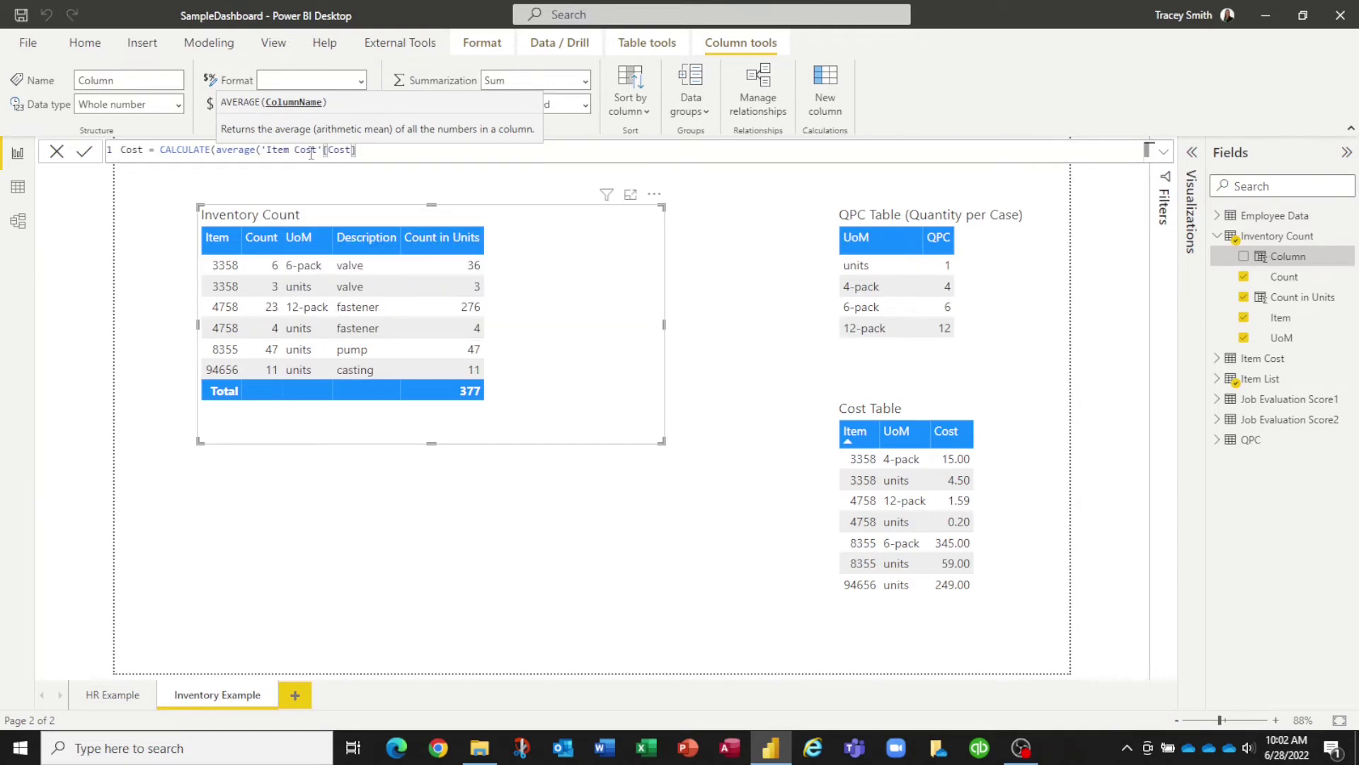
pyautogui.write(')')
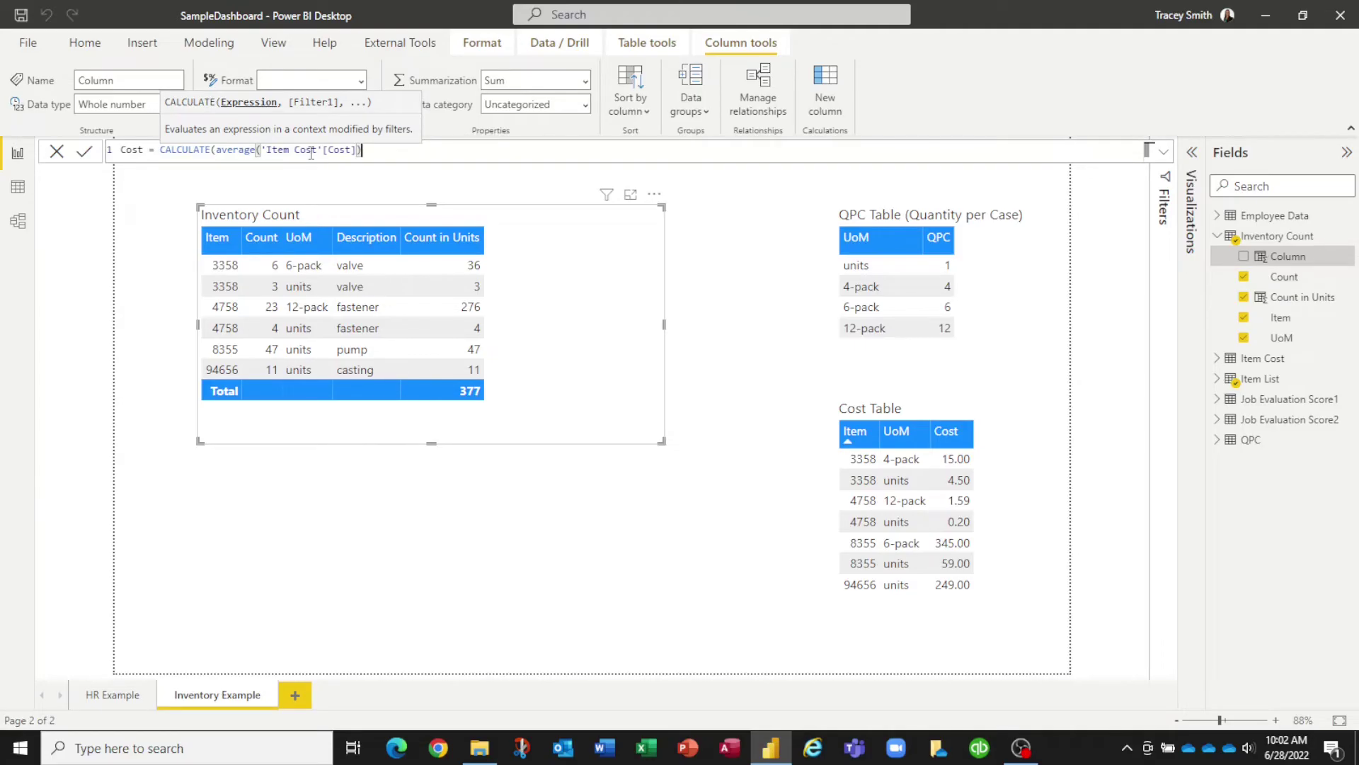
pyautogui.write(',')
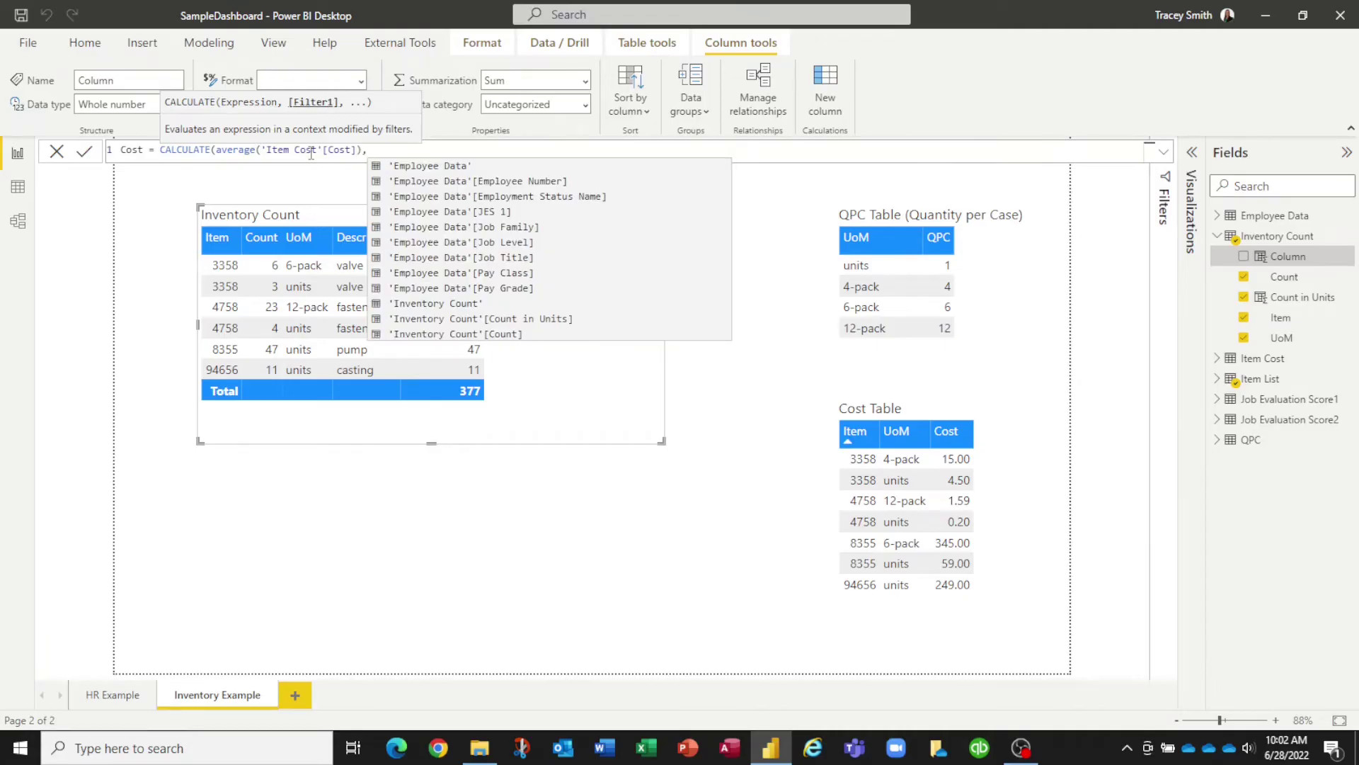
# Add a FILTER on 'Item Cost' where its Item equals the Inventory Count Item
pyautogui.hotkey('shift', 'Return')
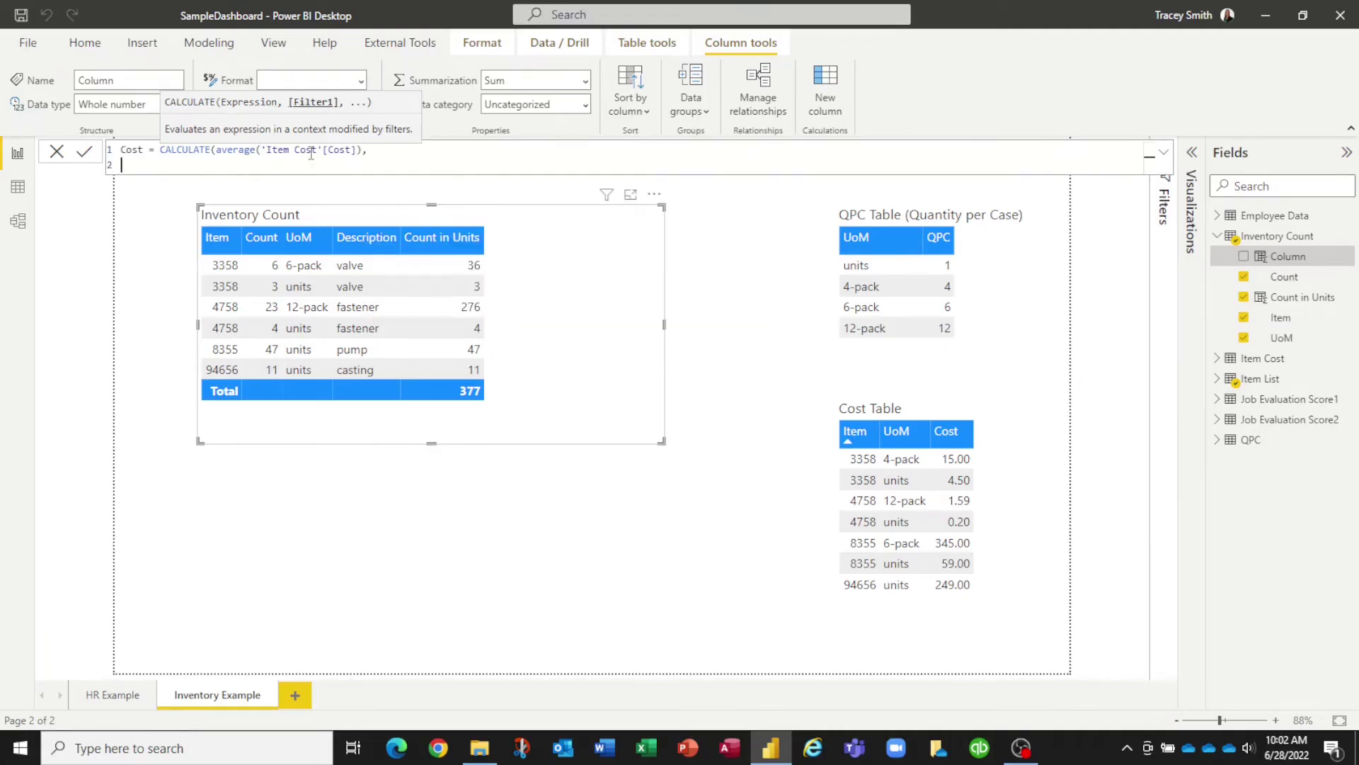
pyautogui.write('filter')
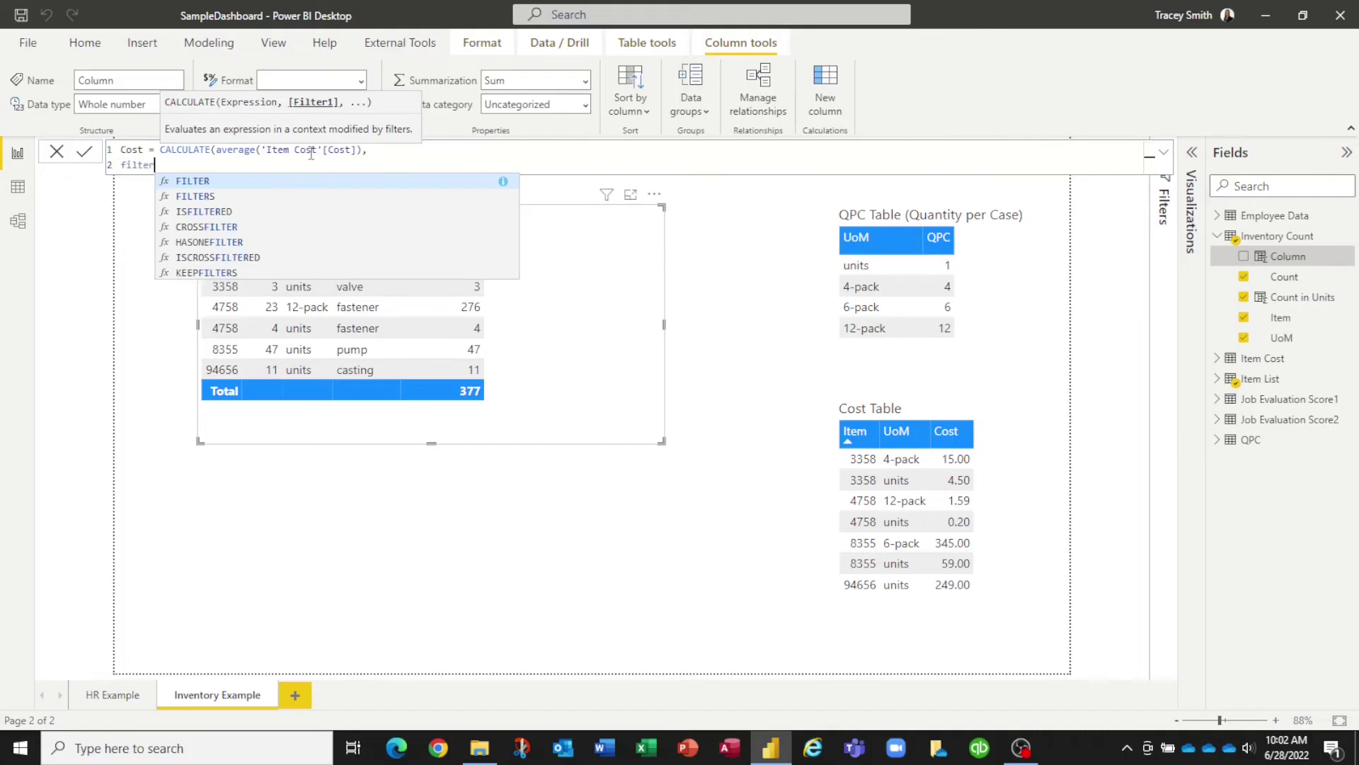
pyautogui.press('Tab')
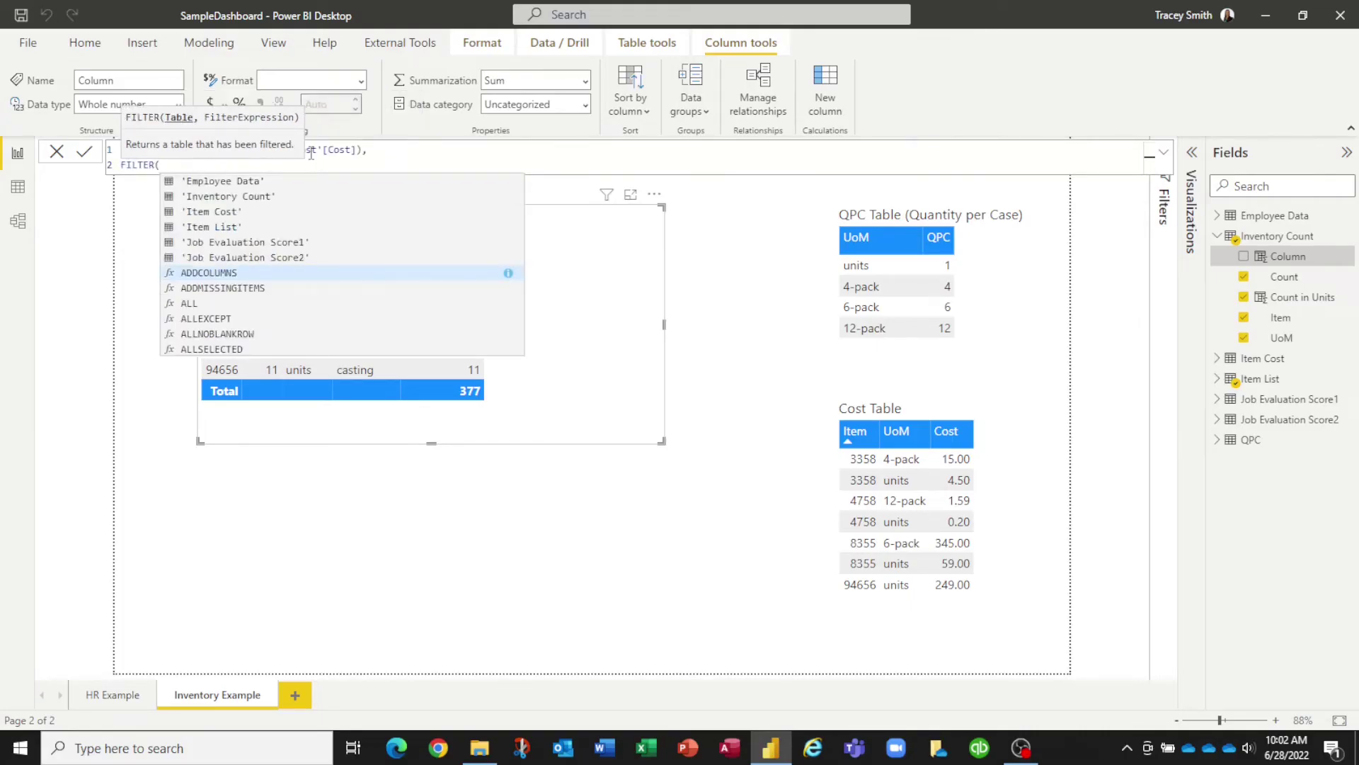
pyautogui.write('cost')
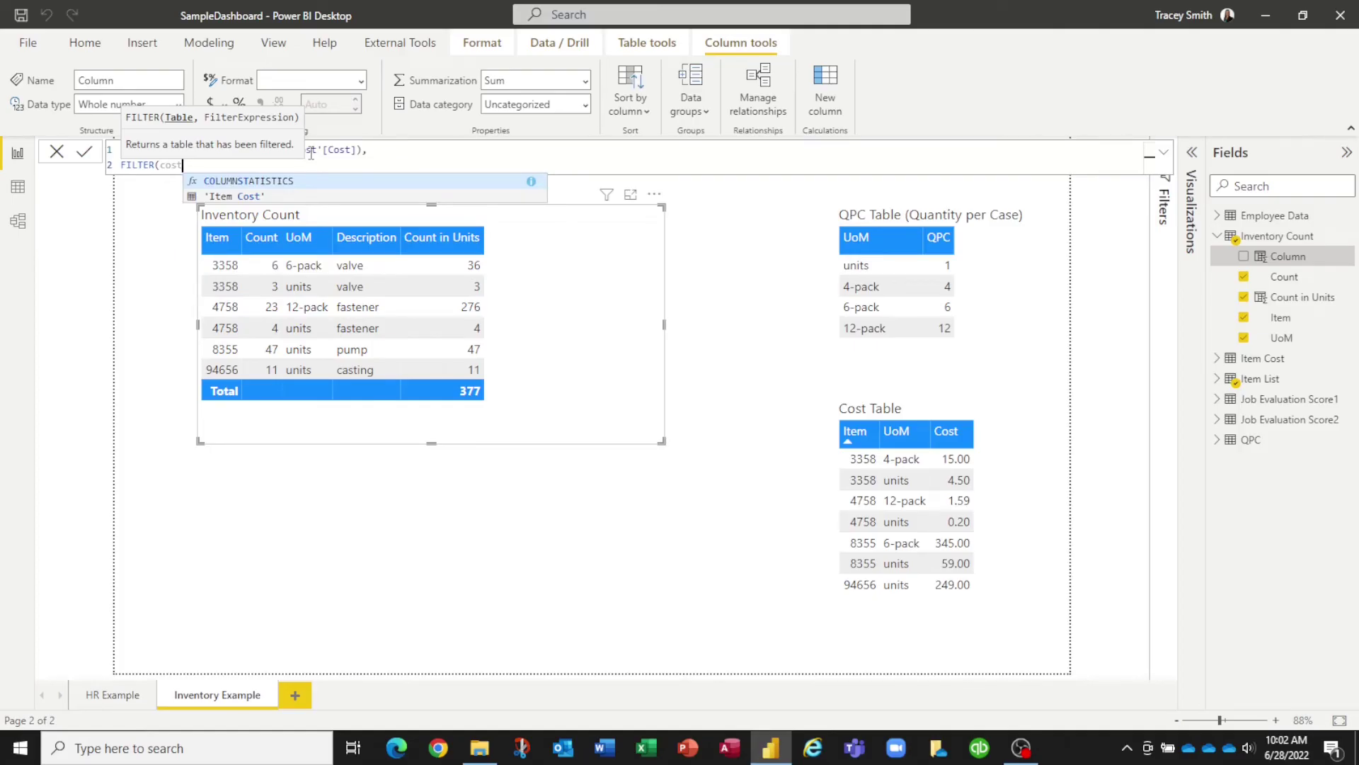
pyautogui.press('Down')
pyautogui.press('Tab')
pyautogui.write(',')
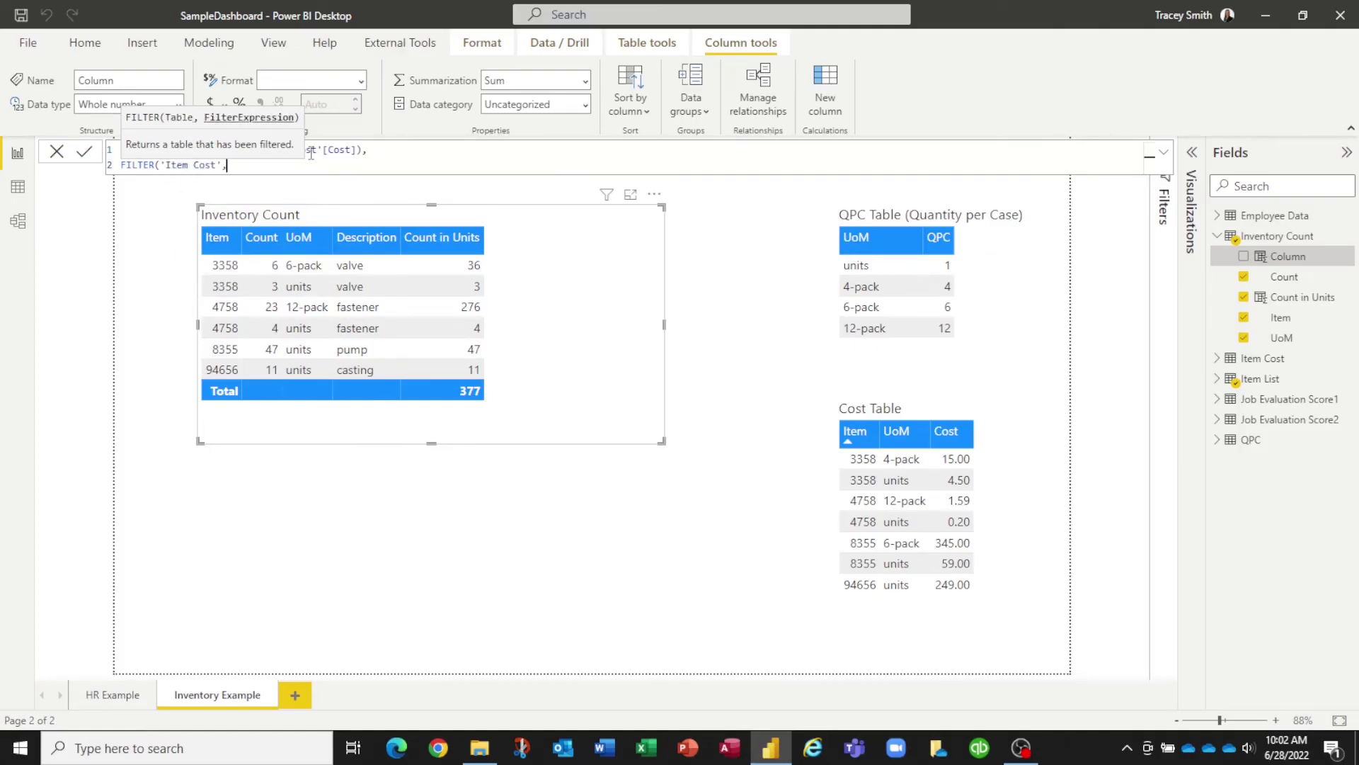
pyautogui.write('item')
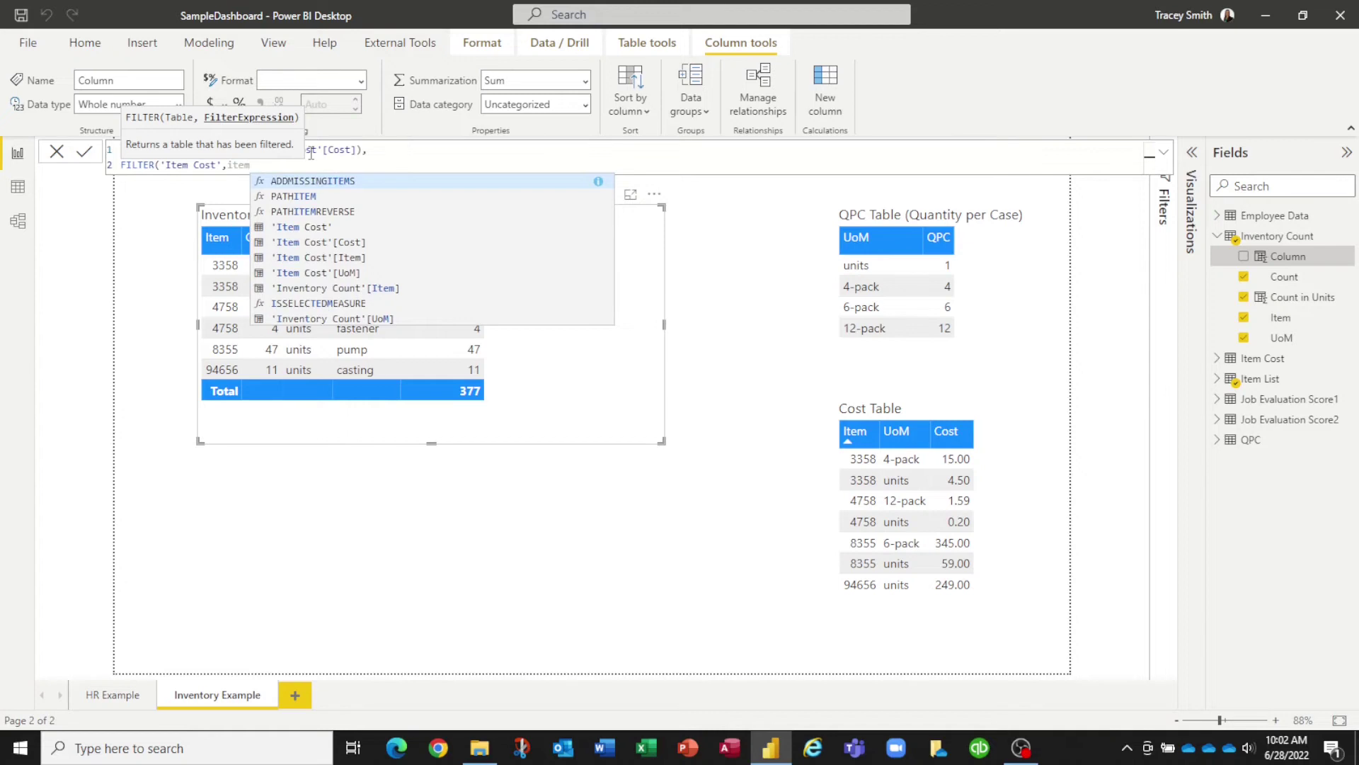
pyautogui.press('Down')
pyautogui.press('Down')
pyautogui.press('Down')
pyautogui.press('Down')
pyautogui.press('Down')
pyautogui.press('Tab')
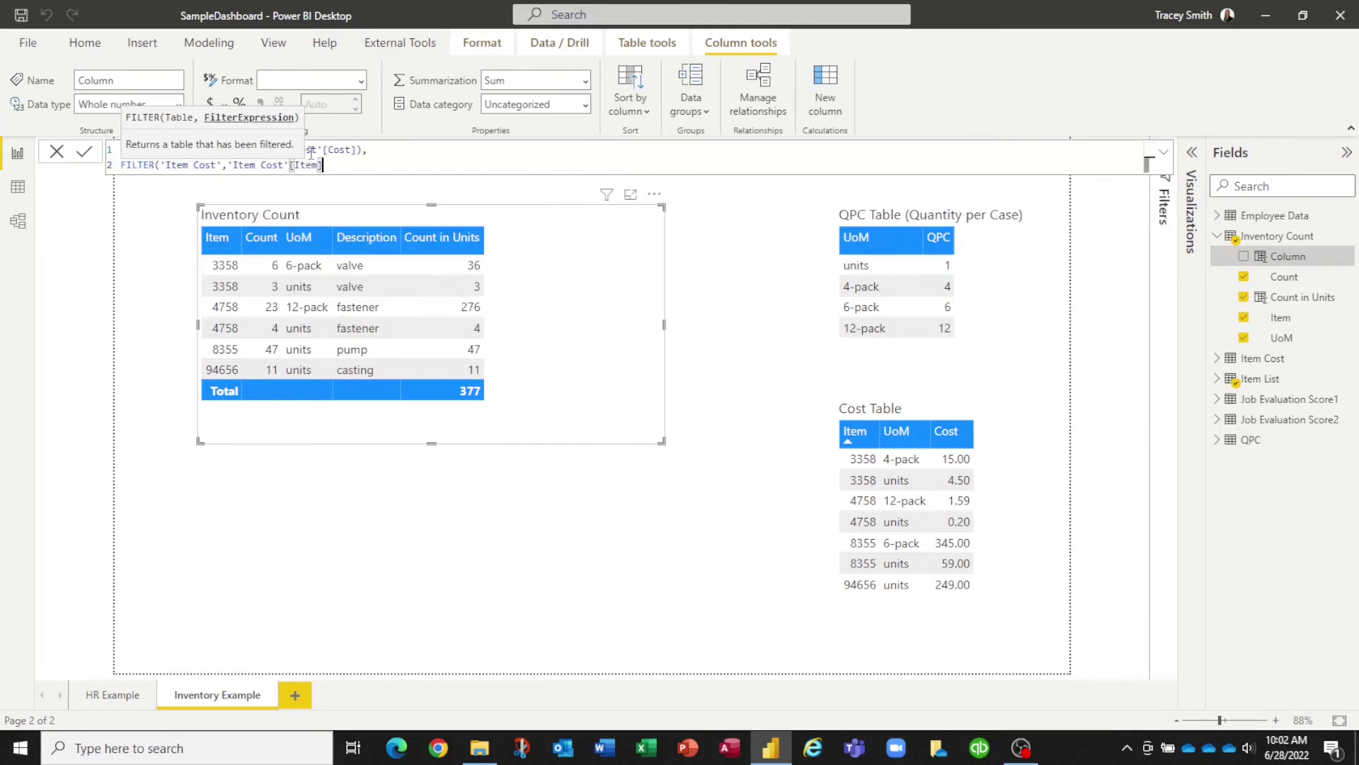
pyautogui.write('= inve')
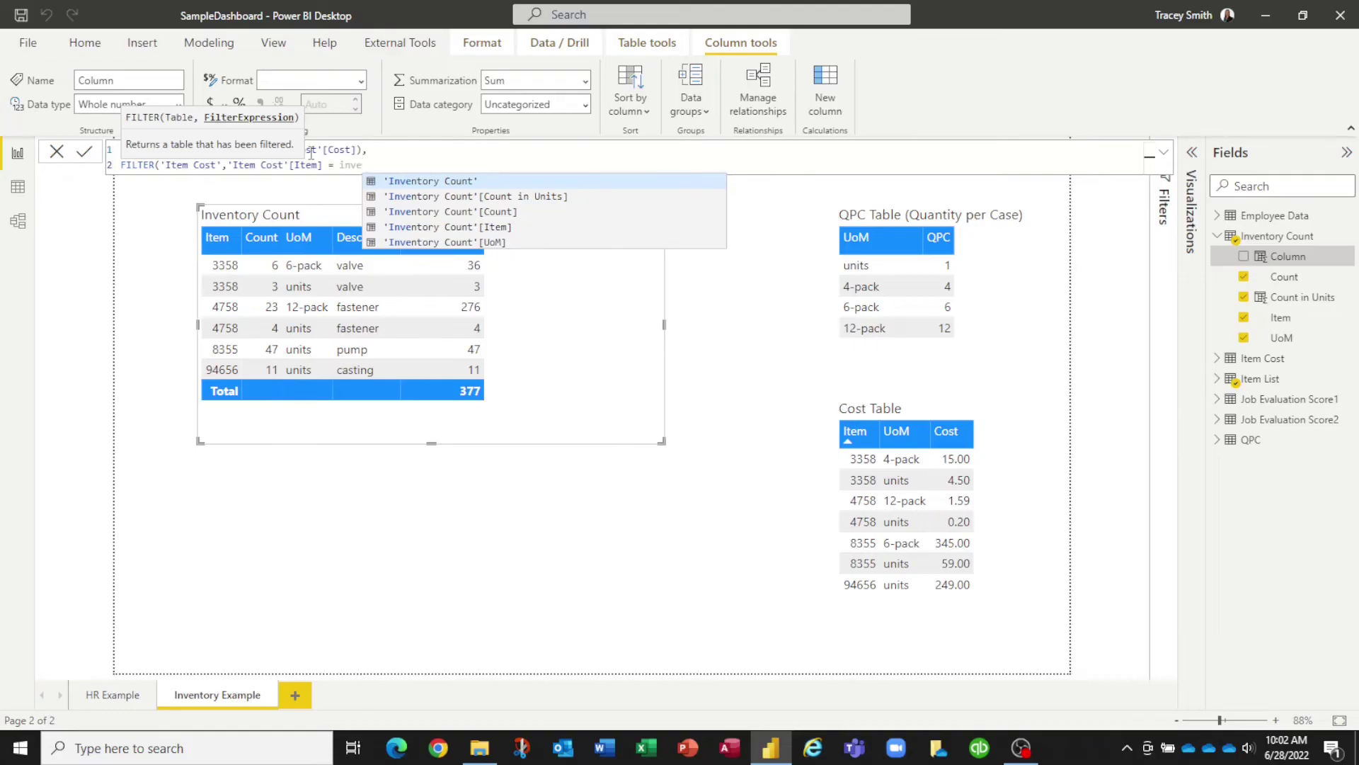
pyautogui.press('Tab')
pyautogui.press('Tab')
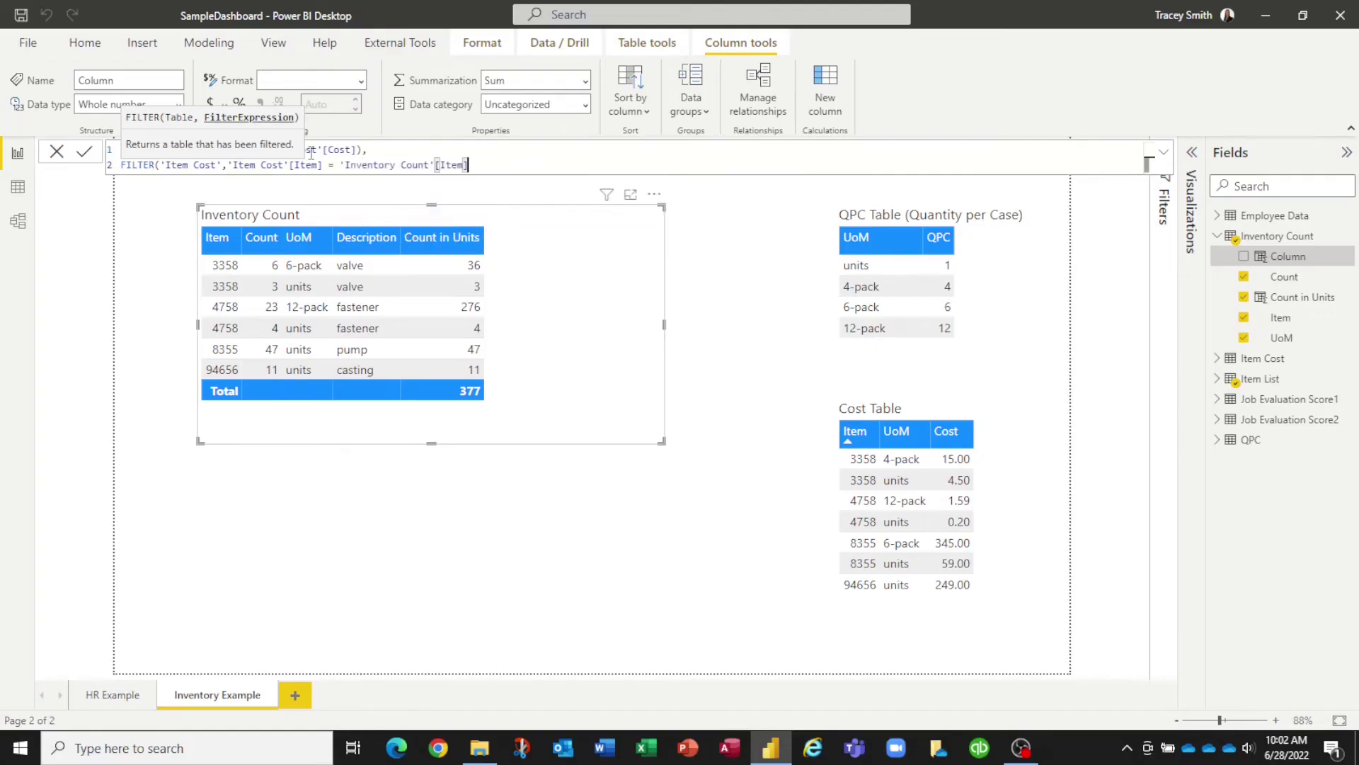
# Also require matching UoM between Item Cost and Inventory Count, commit, and add Cost to the visual
pyautogui.write('&& item')
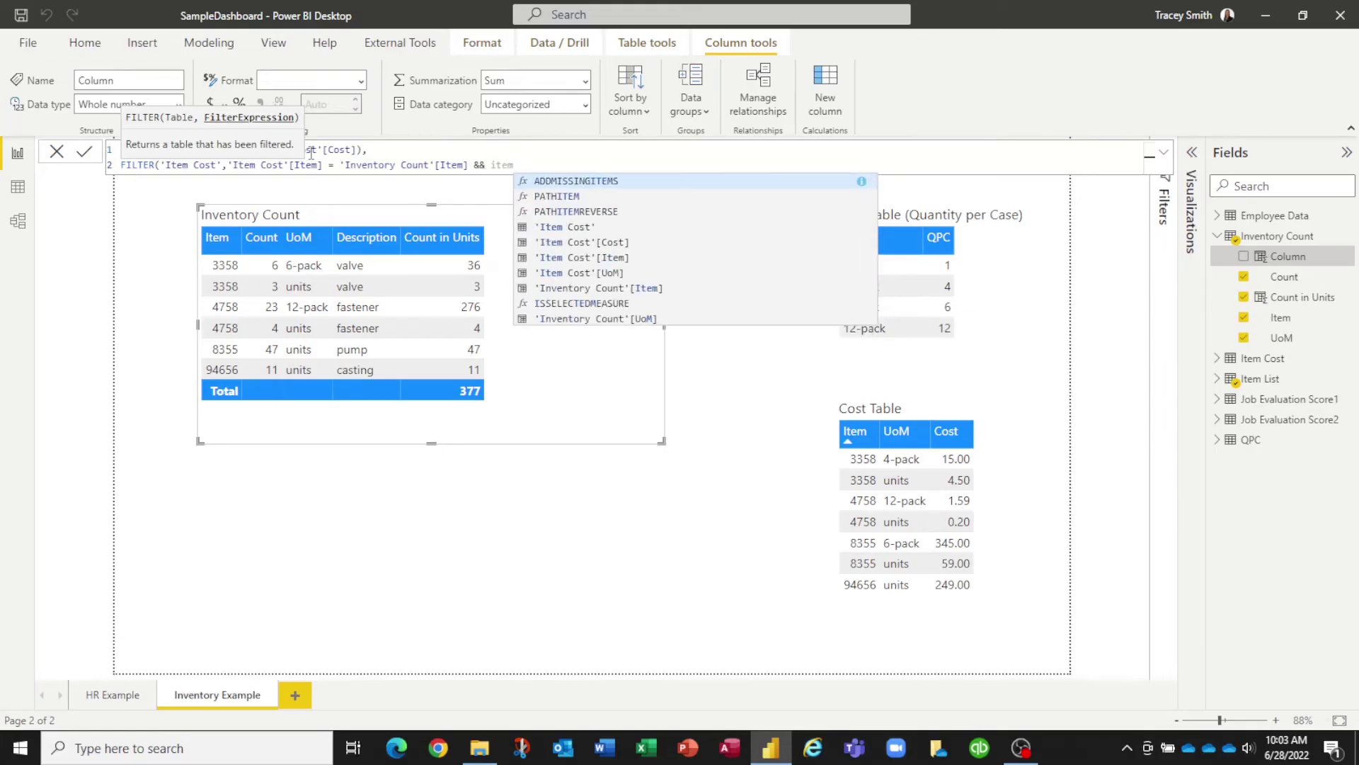
pyautogui.press('Down')
pyautogui.press('Down')
pyautogui.press('Down')
pyautogui.press('Down')
pyautogui.press('Down')
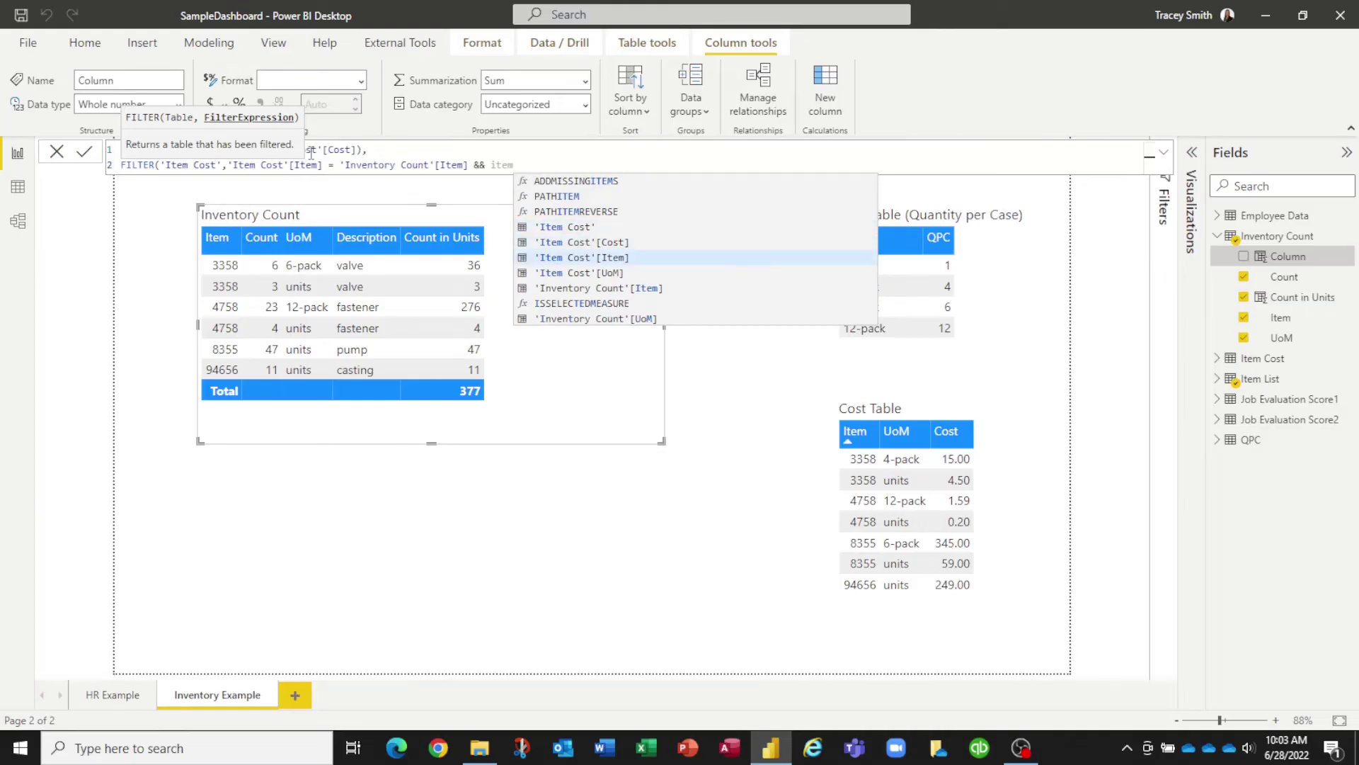
pyautogui.press('Down')
pyautogui.press('Tab')
pyautogui.write('= inv')
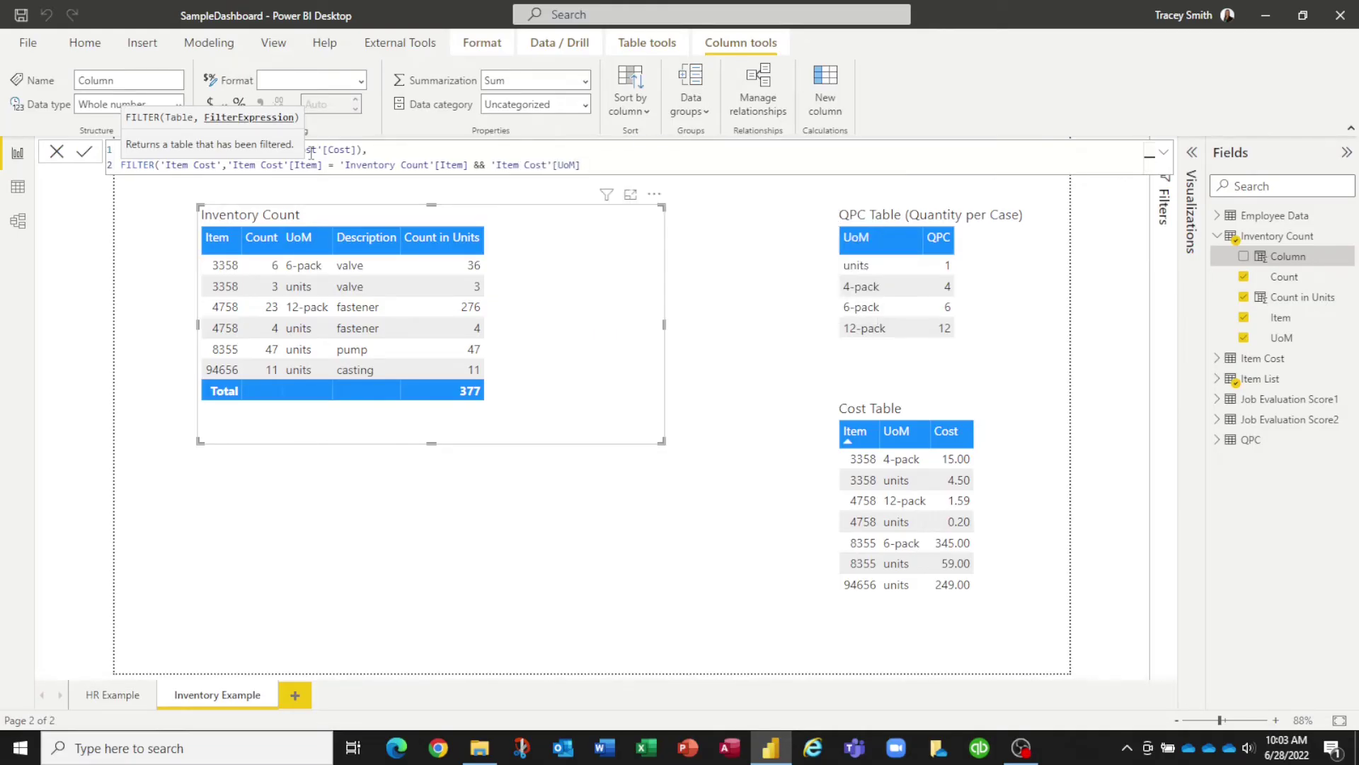
pyautogui.write('e')
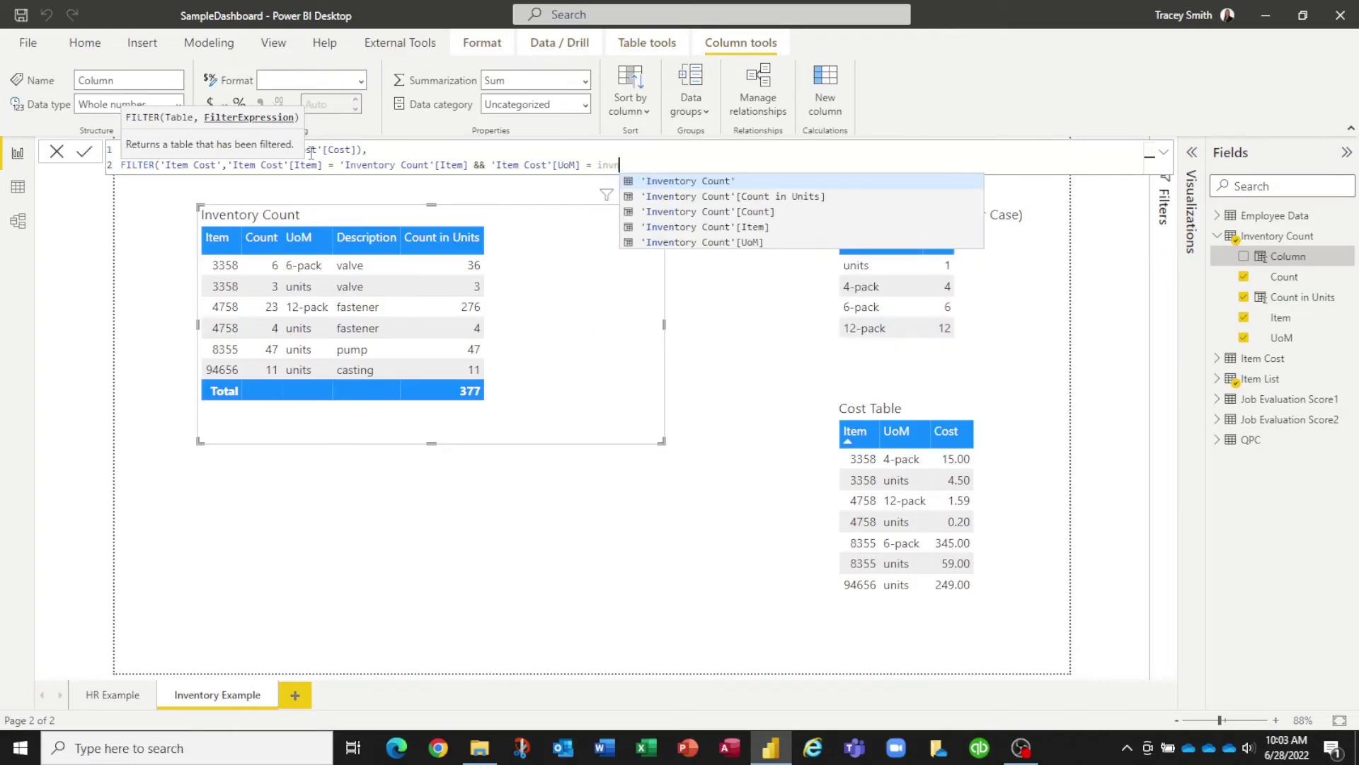
pyautogui.press('Tab')
pyautogui.press('Down')
pyautogui.press('Down')
pyautogui.press('Down')
pyautogui.press('Tab')
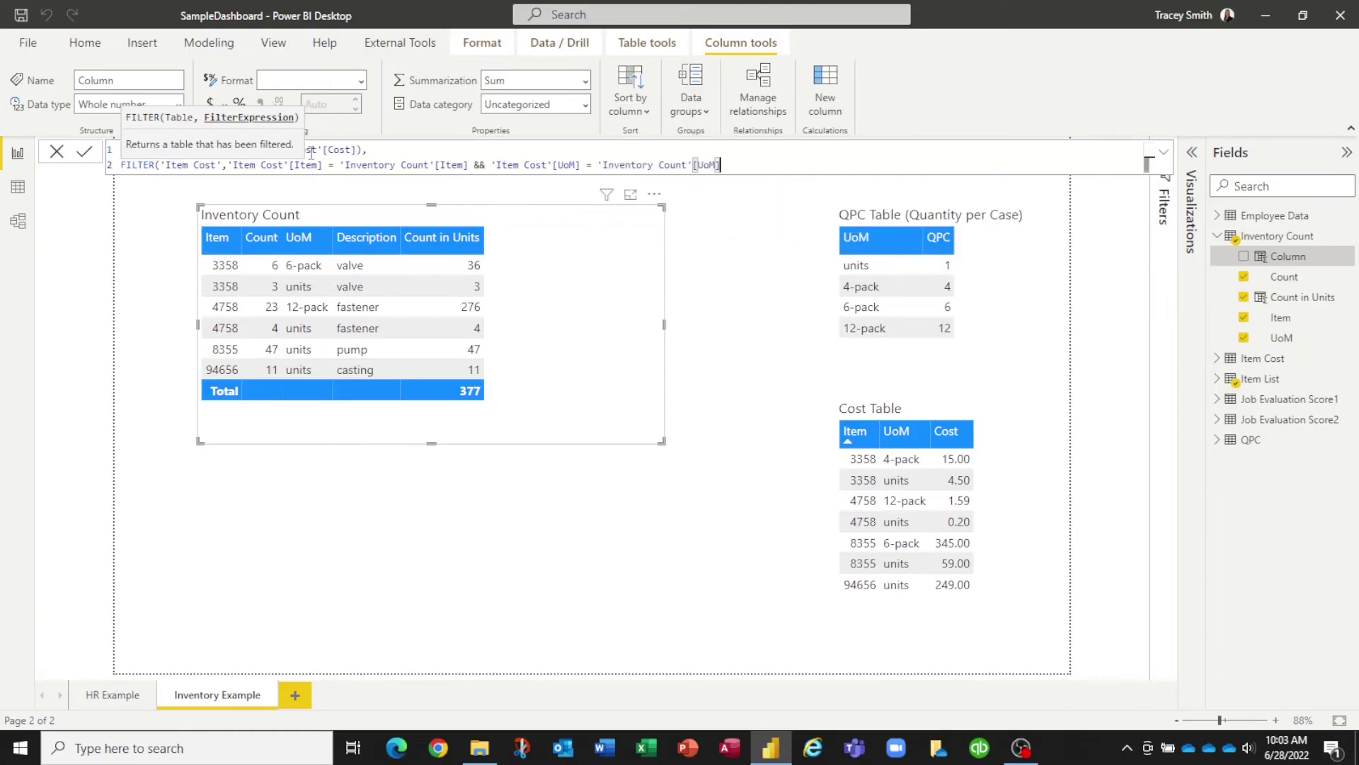
pyautogui.write(')')
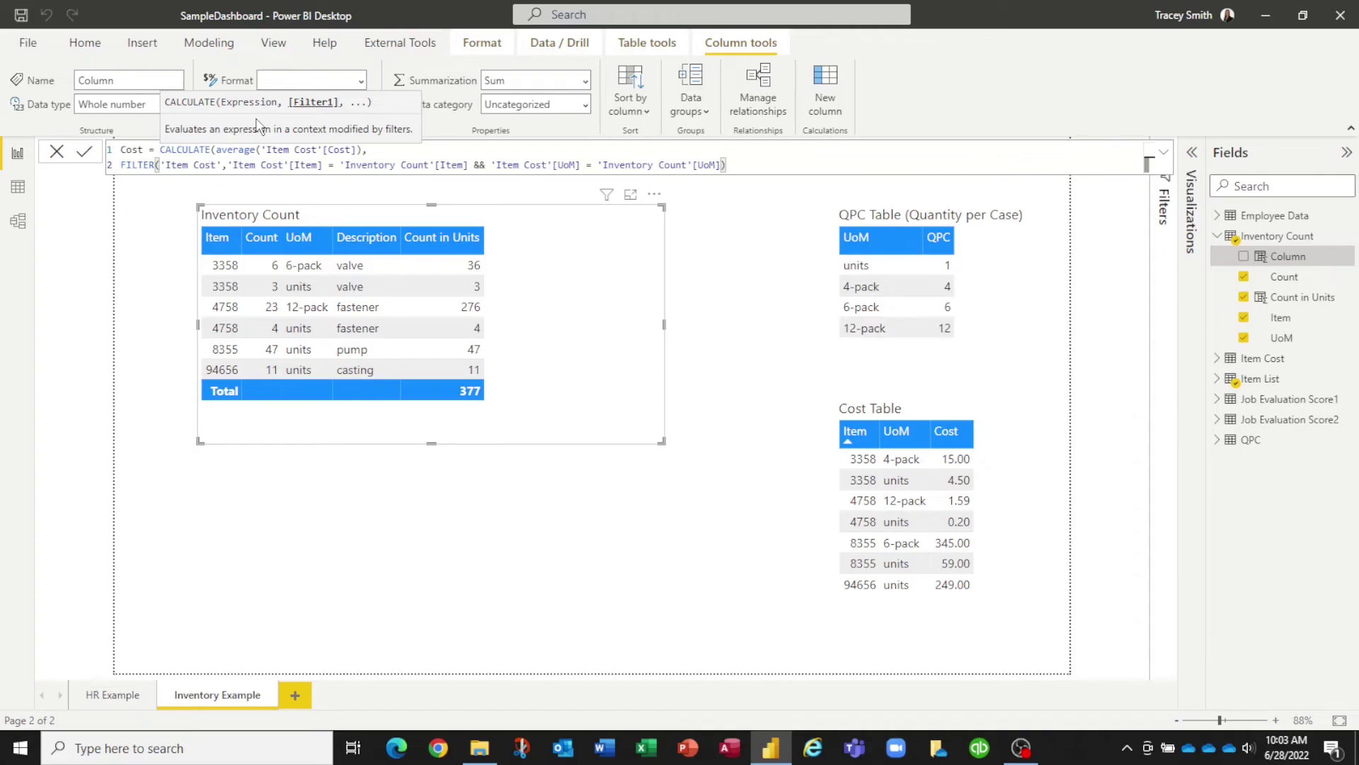
pyautogui.write(')')
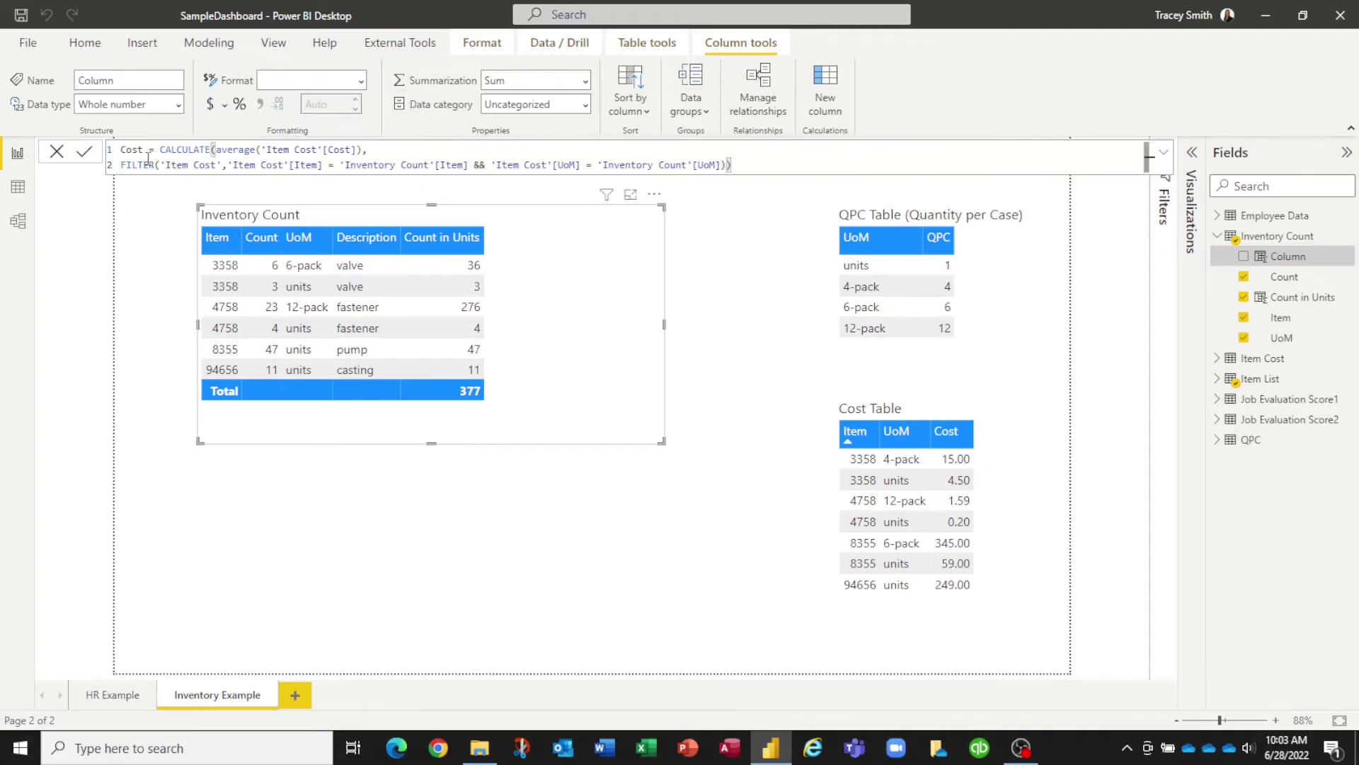
pyautogui.click(84, 155)
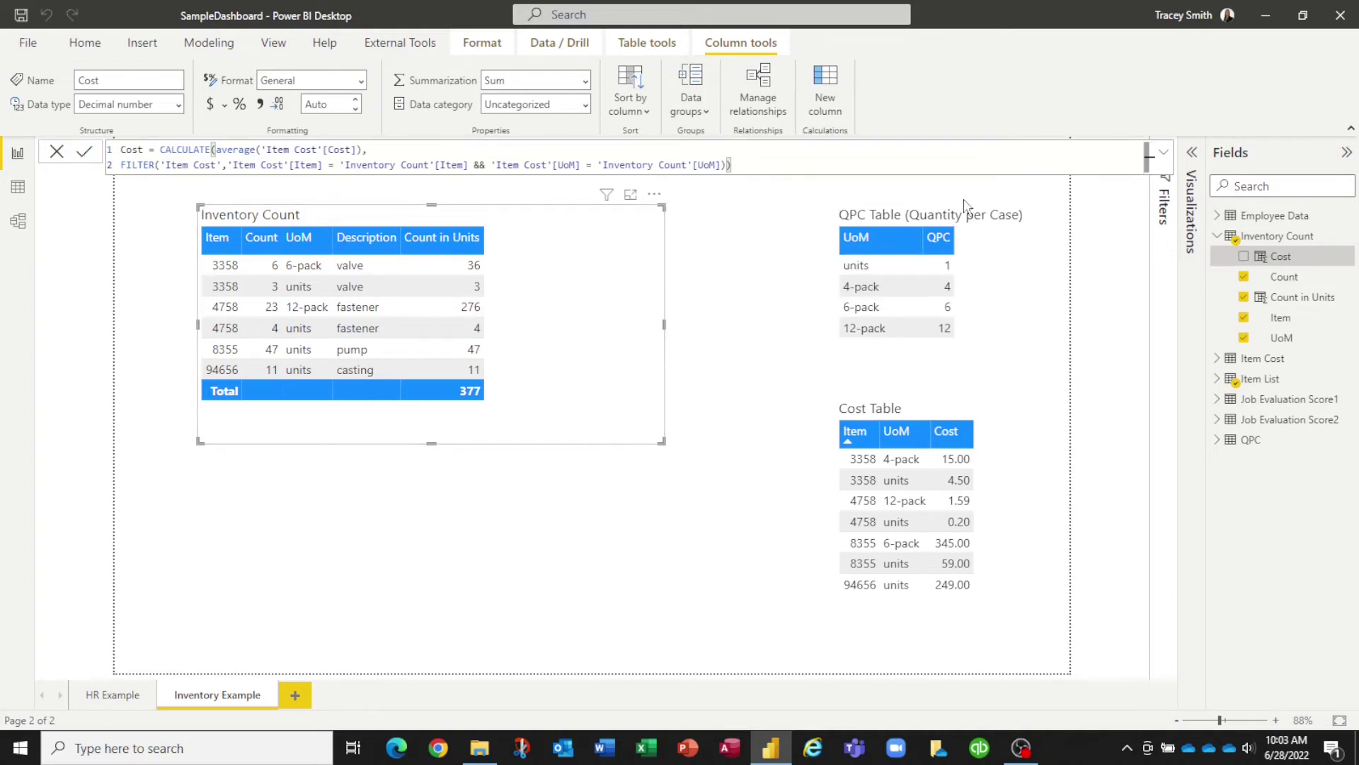
pyautogui.click(1244, 258)
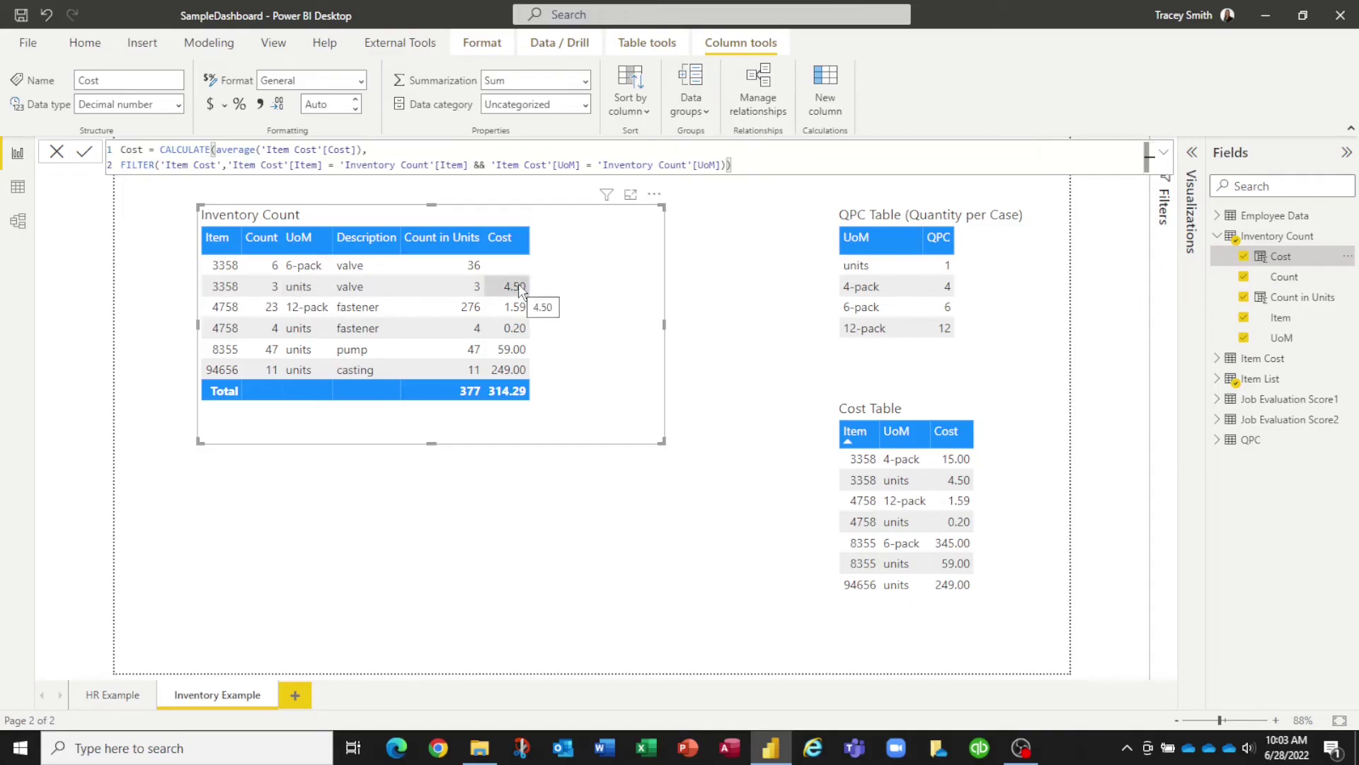
pyautogui.click(211, 243)
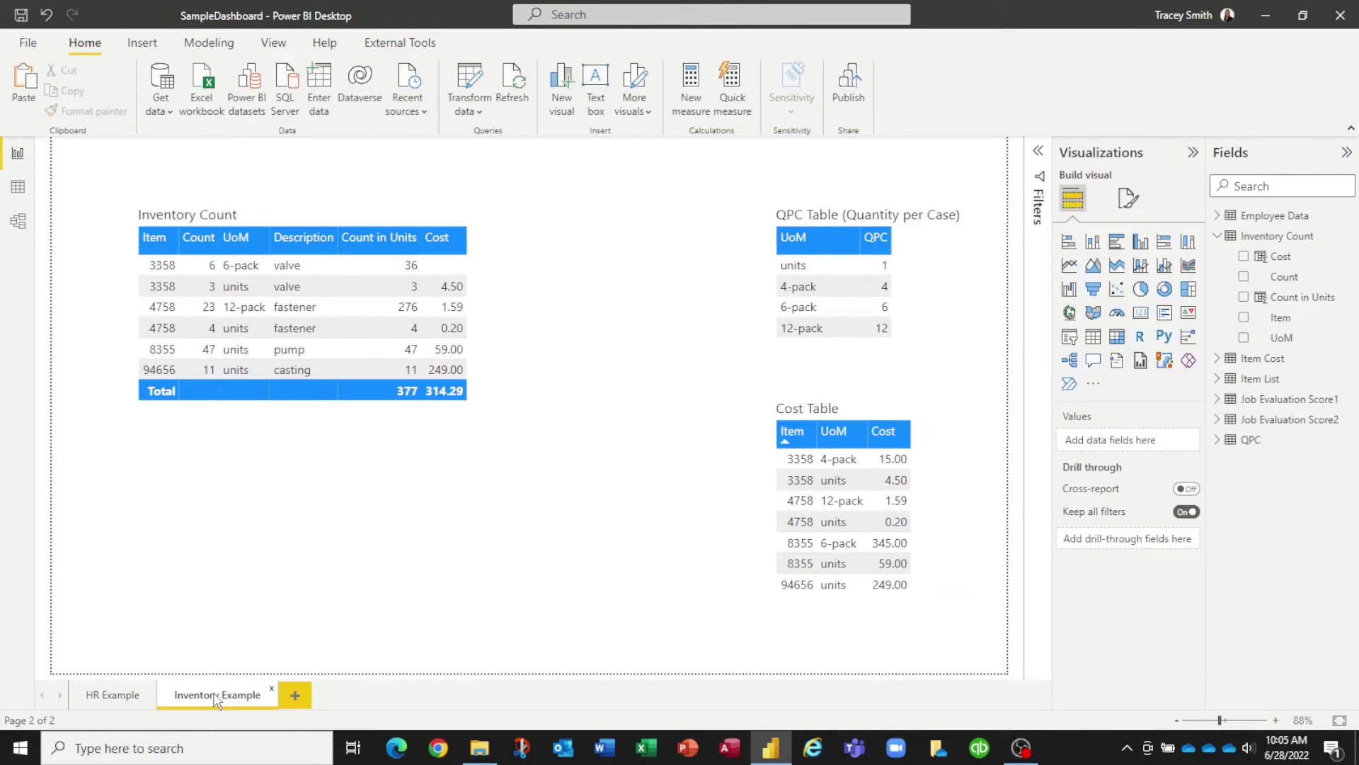
# Go to the HR Example page, check Job Evaluation Score2 in Data view, and return to Report view
pyautogui.click(122, 696)
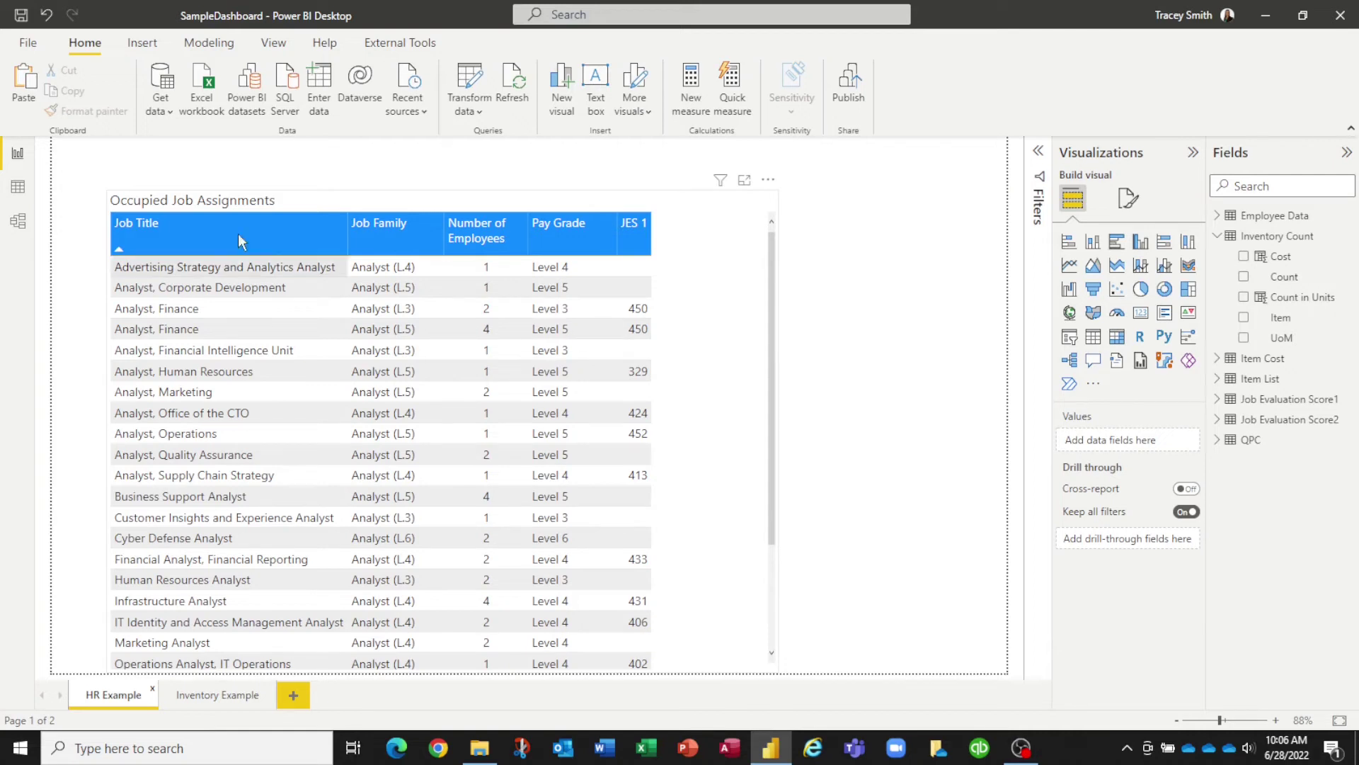
pyautogui.click(17, 187)
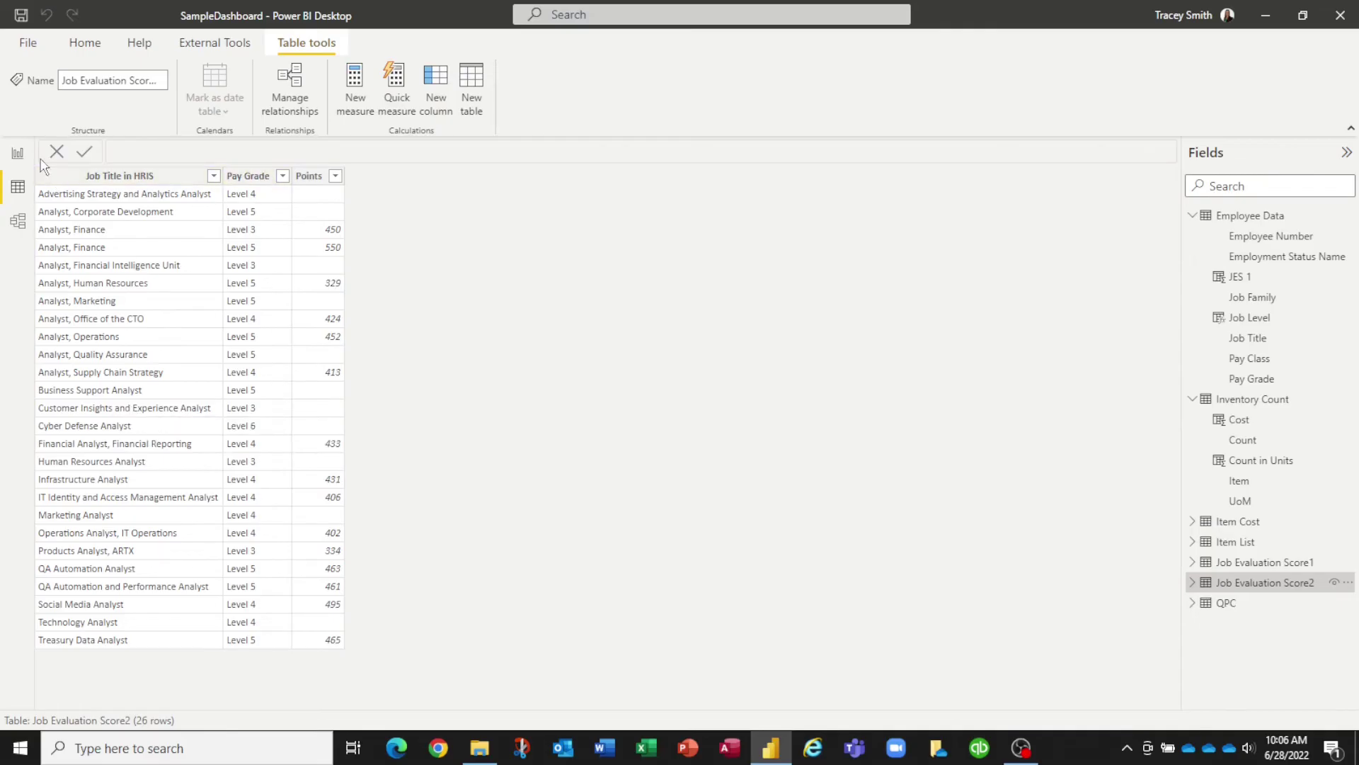
pyautogui.click(18, 155)
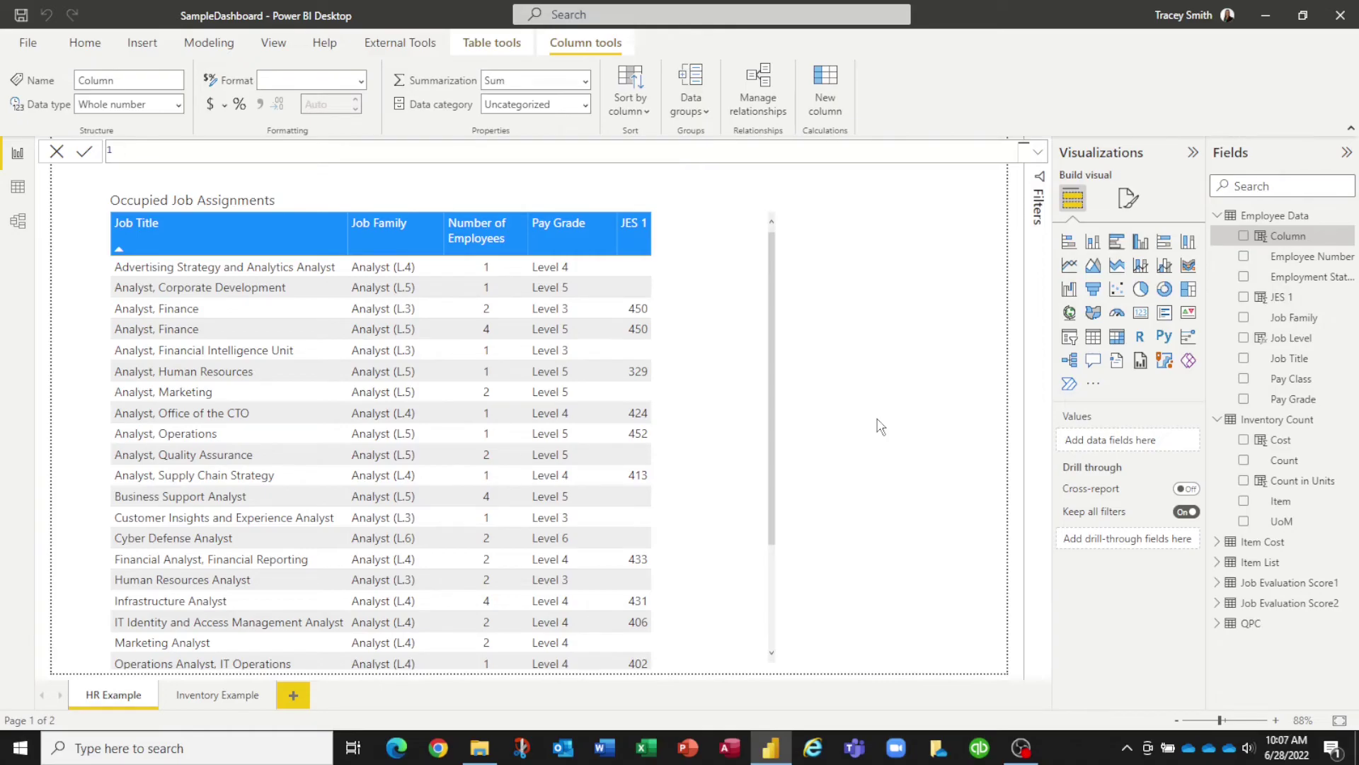
# Start the JES 2 column as CALCULATE(AVERAGE('Job Evaluation Score2'[Points]), and begin a second formula line
pyautogui.write('JES 2 = calc')
pyautogui.press('Tab')
pyautogui.write('ave')
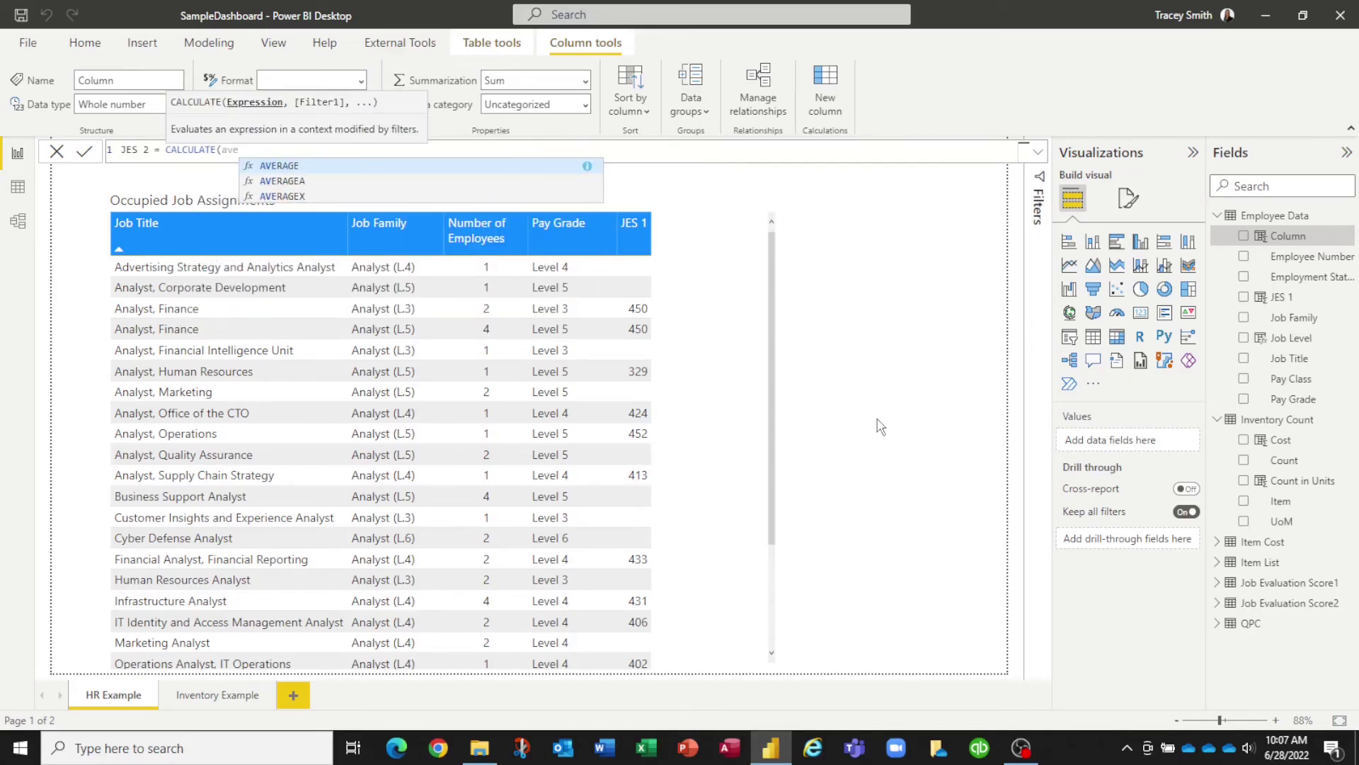
pyautogui.press('Tab')
pyautogui.write('j')
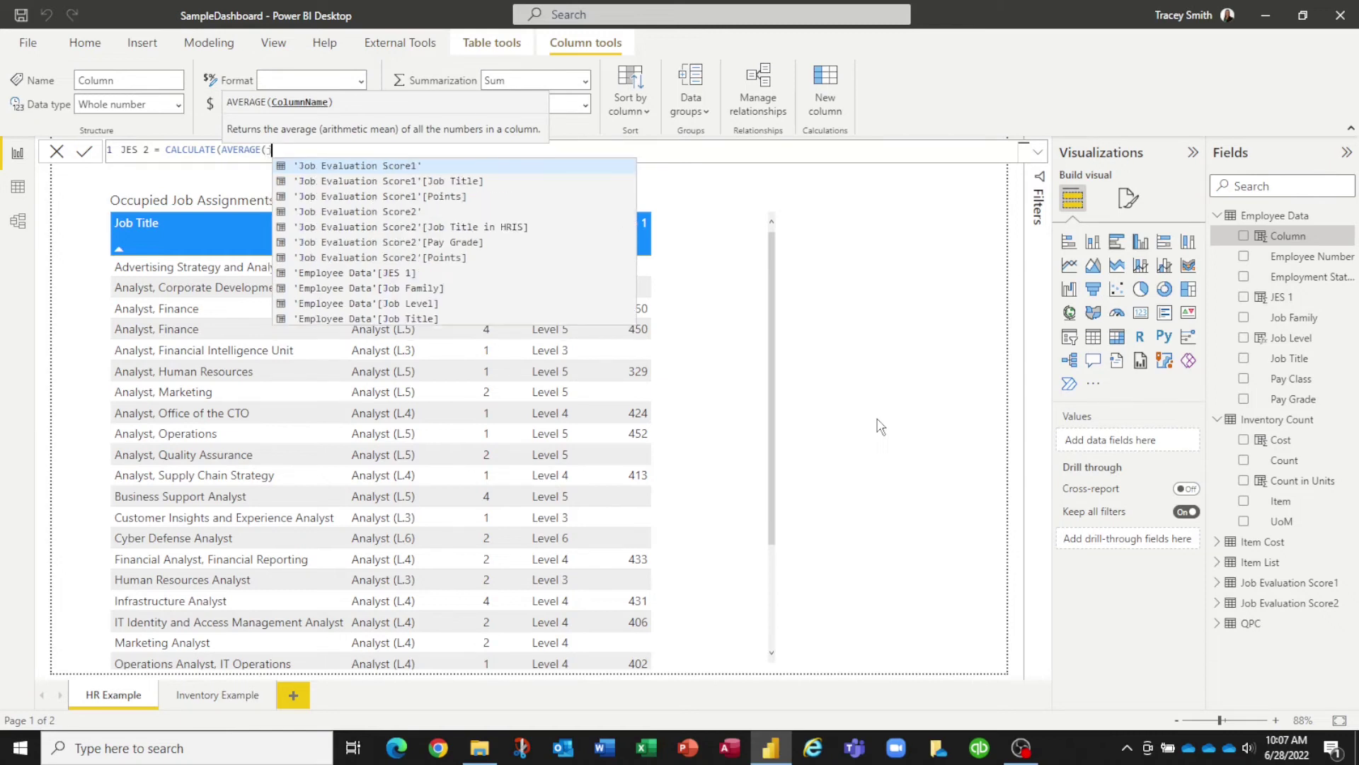
pyautogui.write('o')
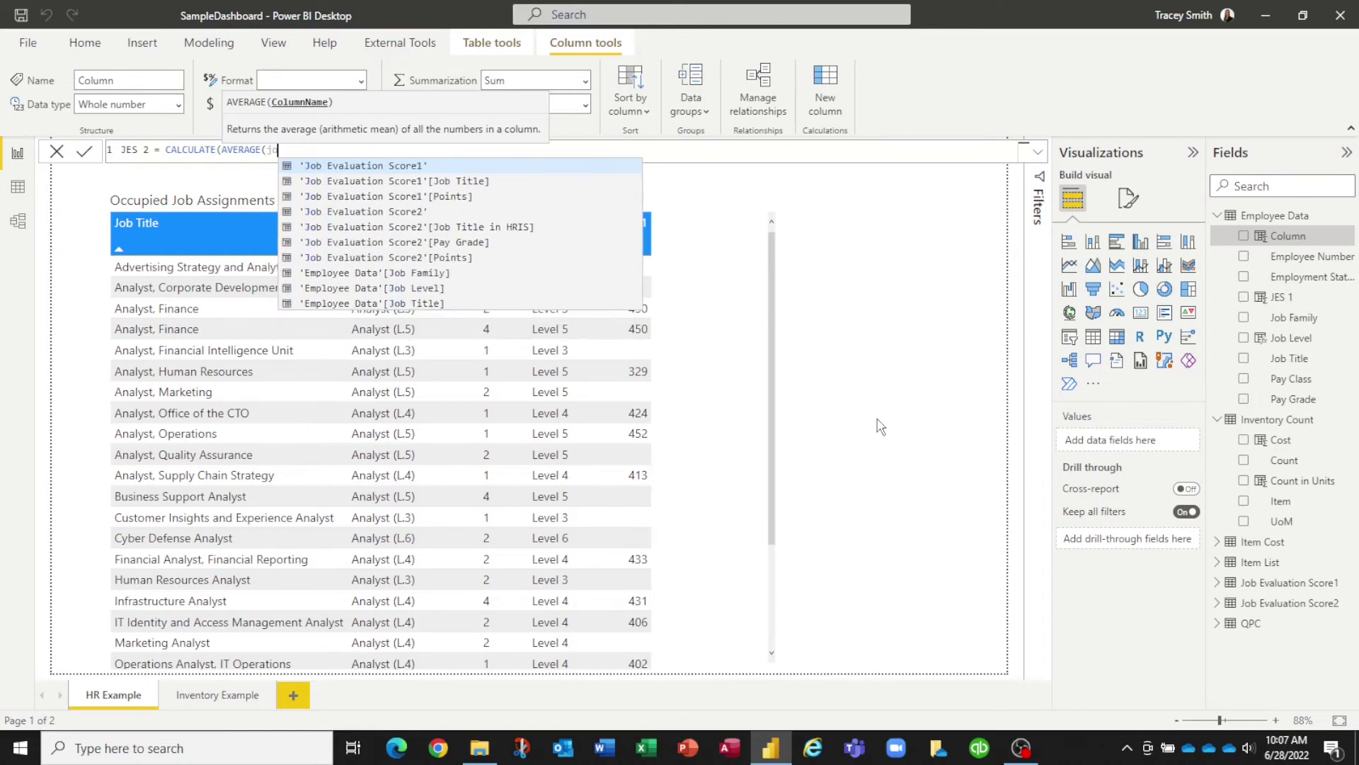
pyautogui.write('b')
pyautogui.press('Down')
pyautogui.press('Down')
pyautogui.press('Down')
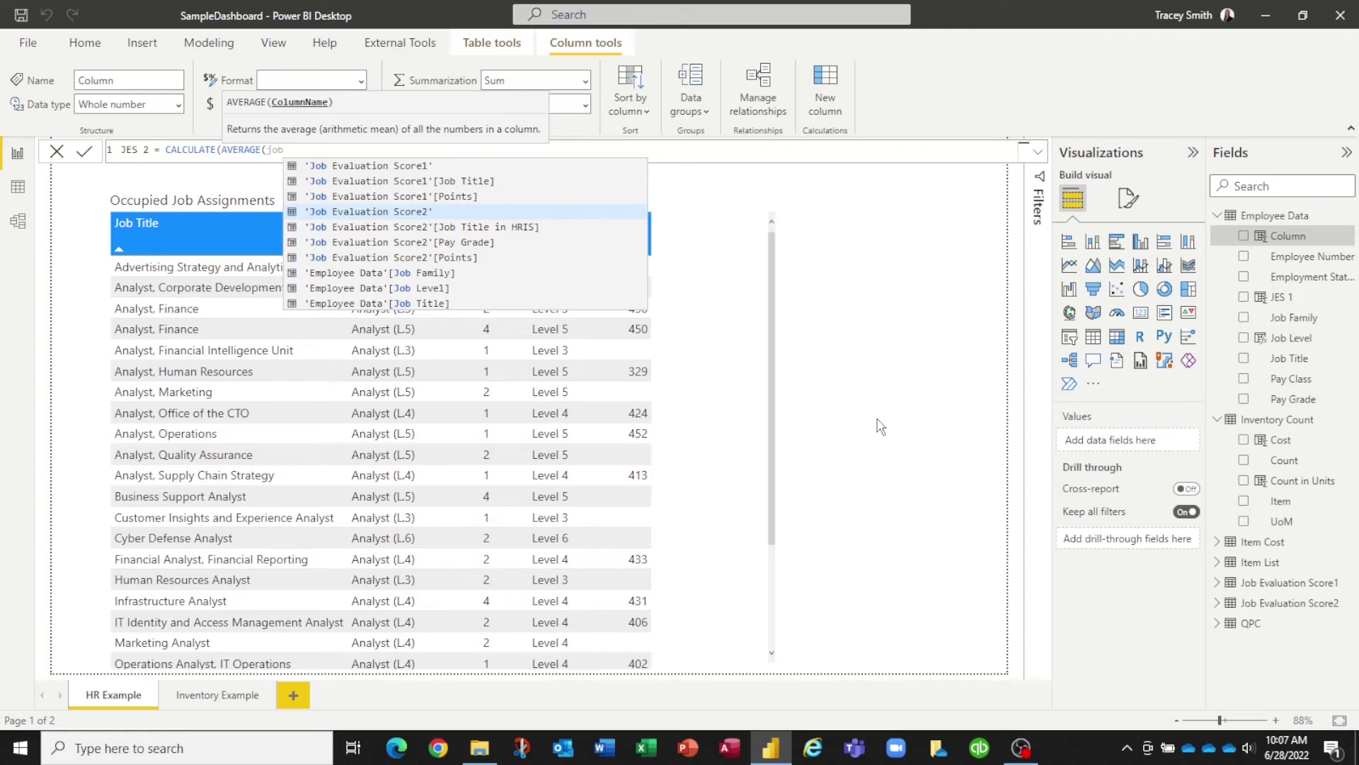
pyautogui.press('Tab')
pyautogui.press('Down')
pyautogui.press('Down')
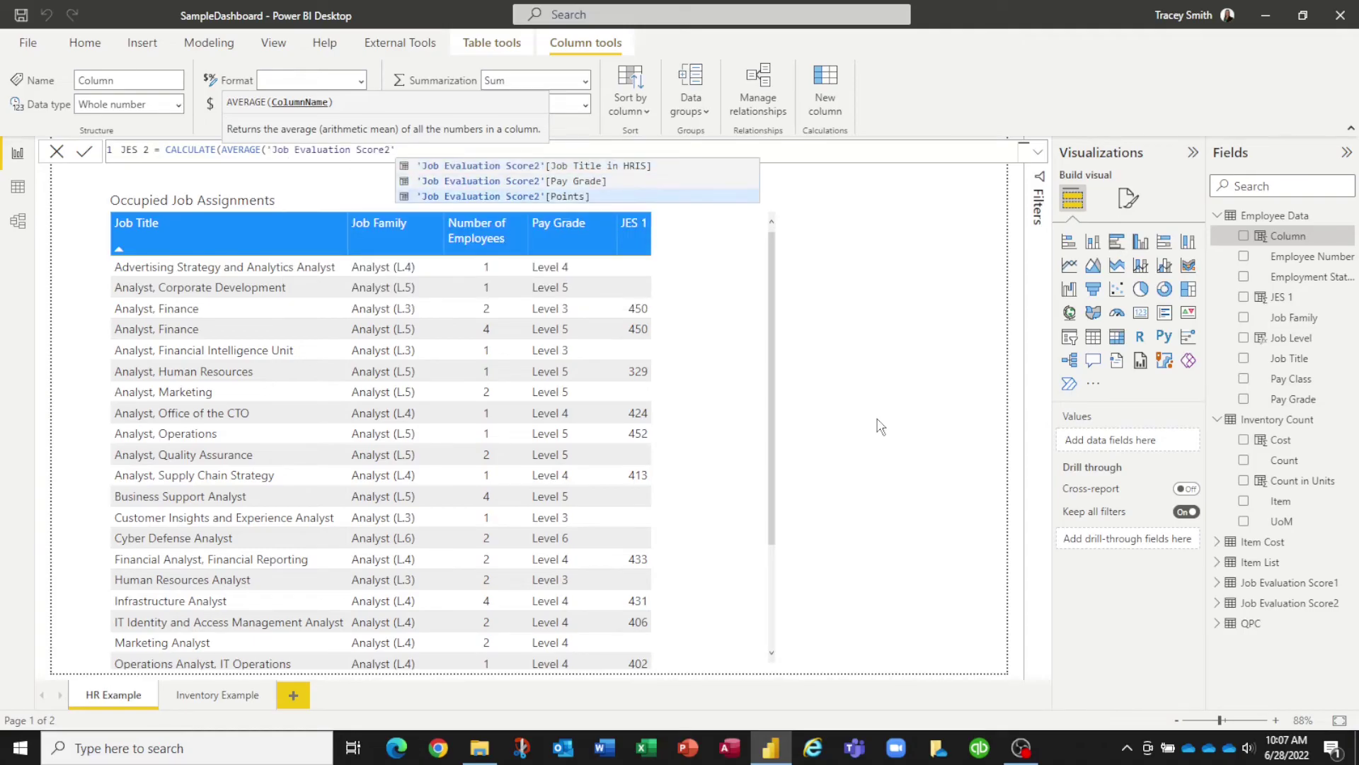
pyautogui.press('Tab')
pyautogui.write('),')
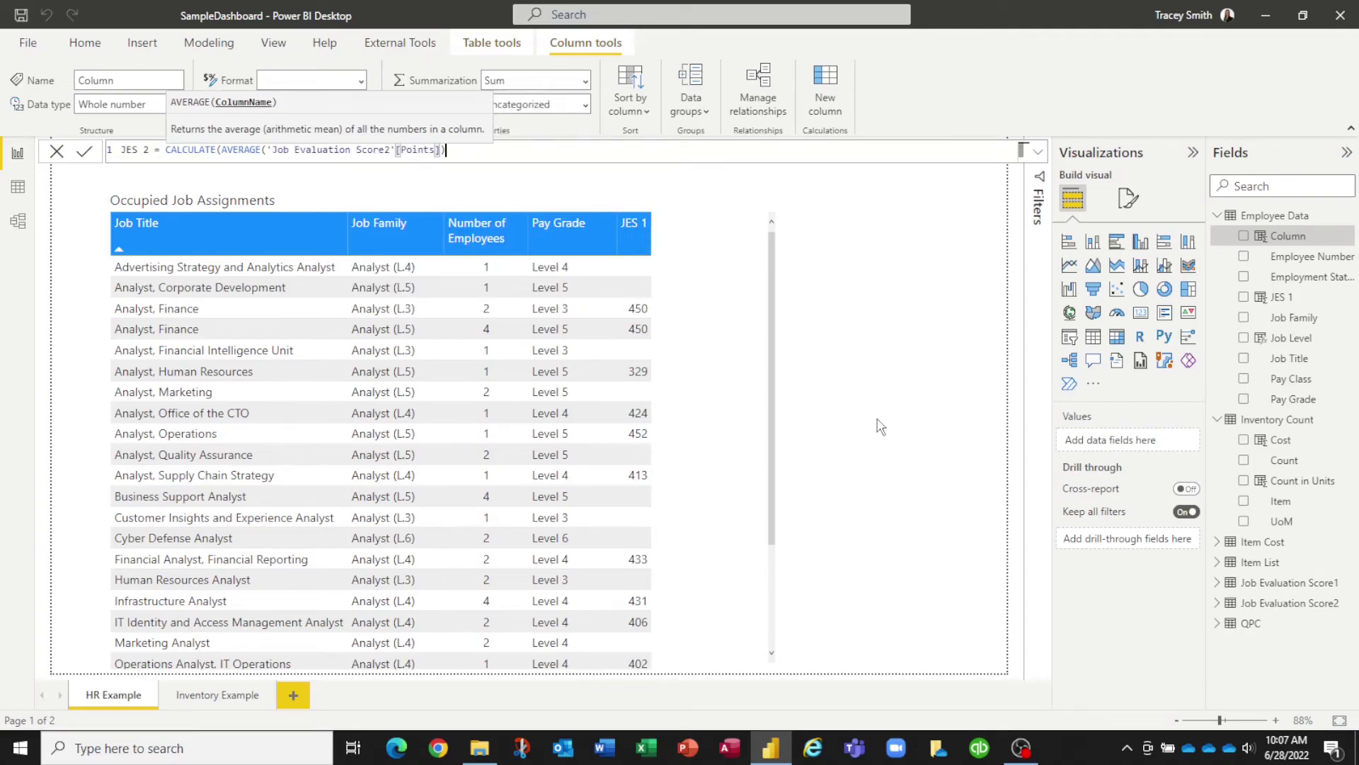
pyautogui.hotkey('shift', 'Return')
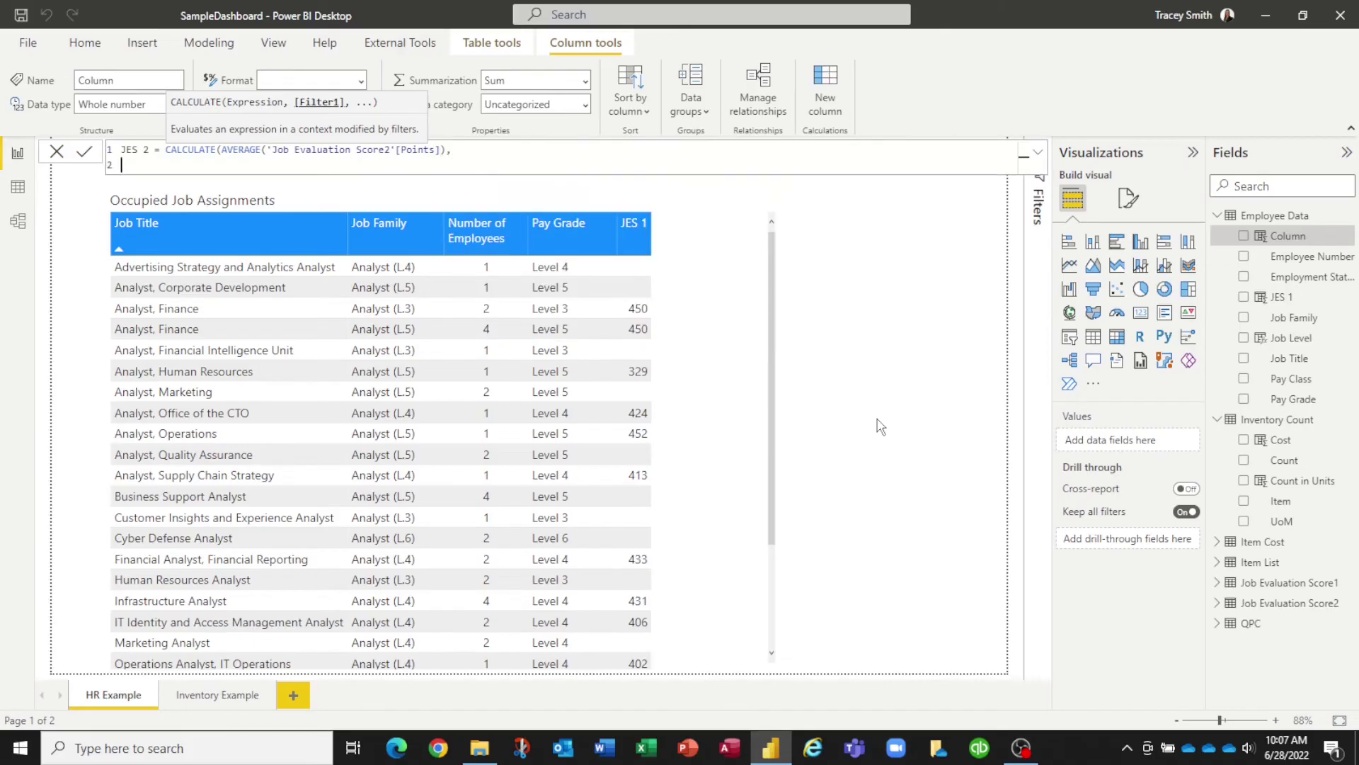
# Add a FILTER over the Job Evaluation Score2 table to the formula
pyautogui.write('filter')
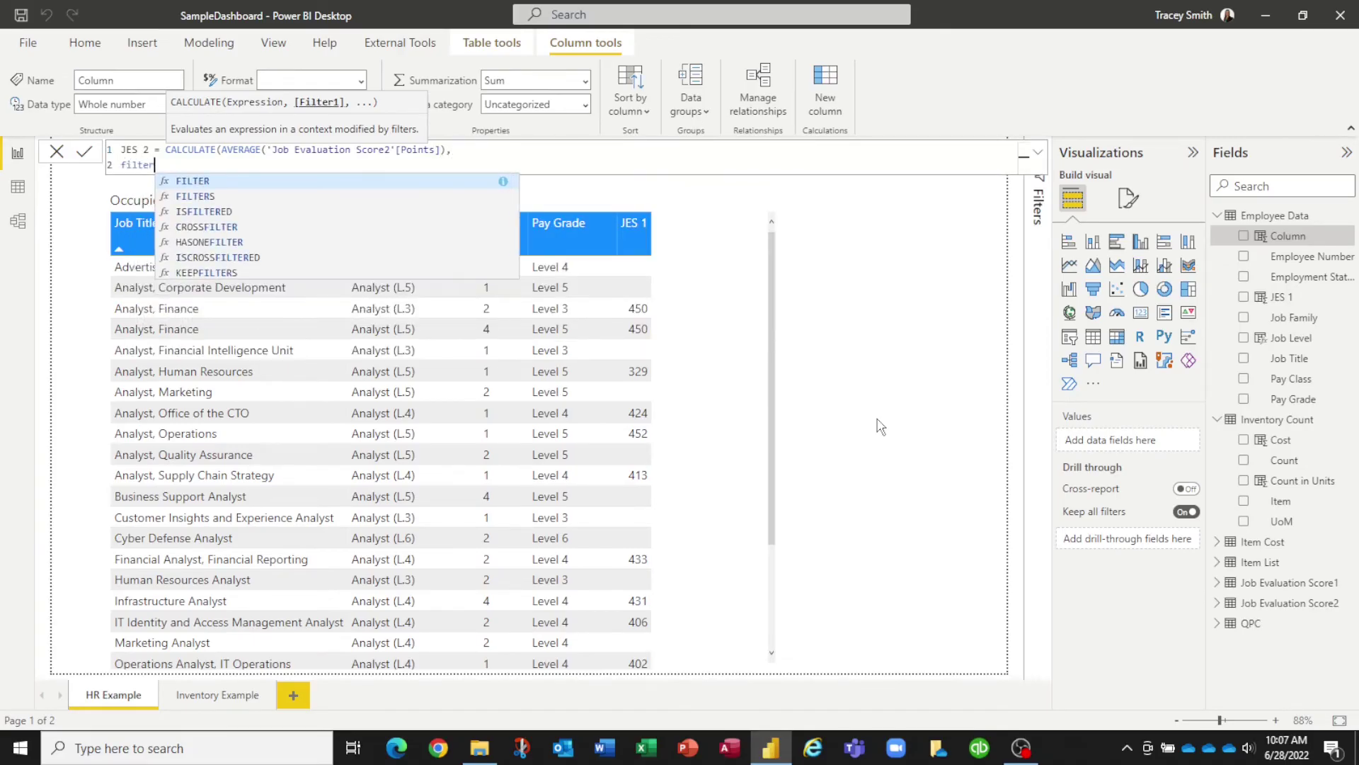
pyautogui.press('Tab')
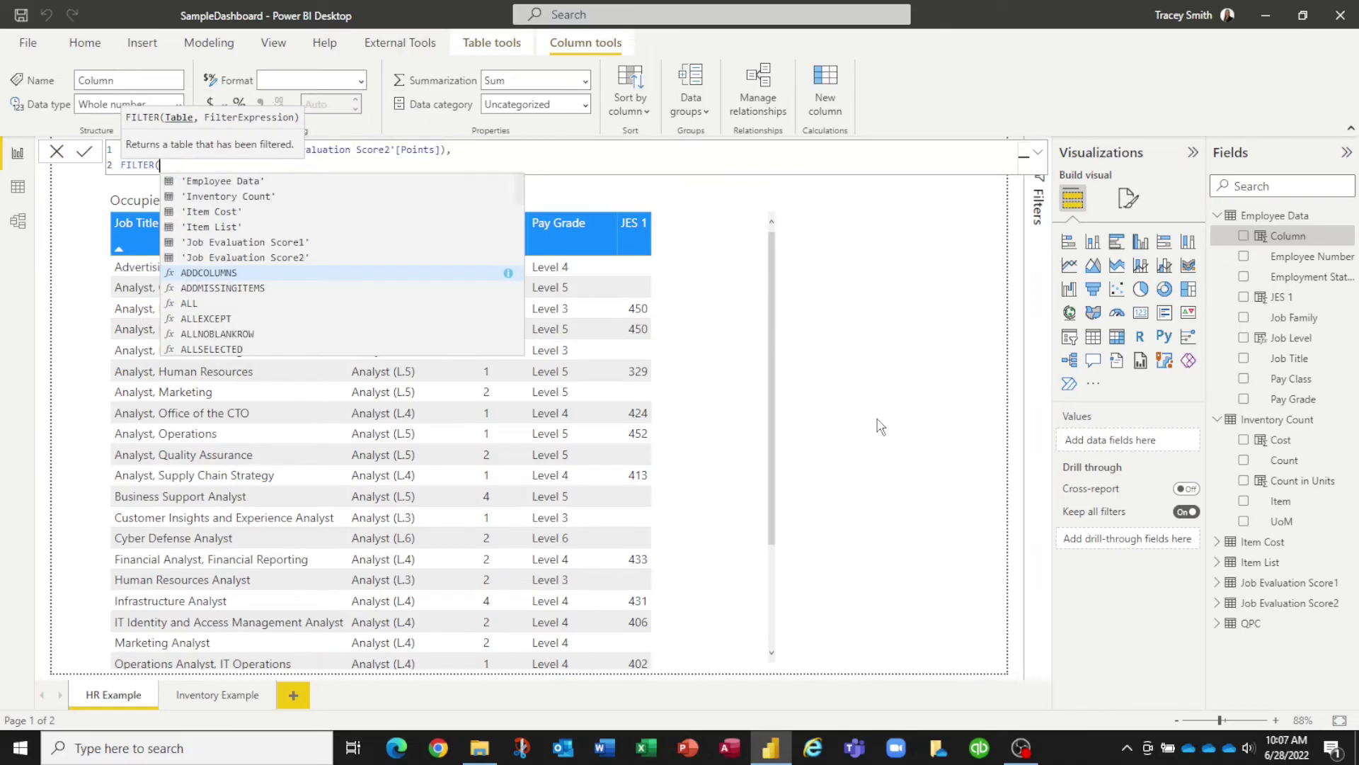
pyautogui.press('Up')
pyautogui.press('Tab')
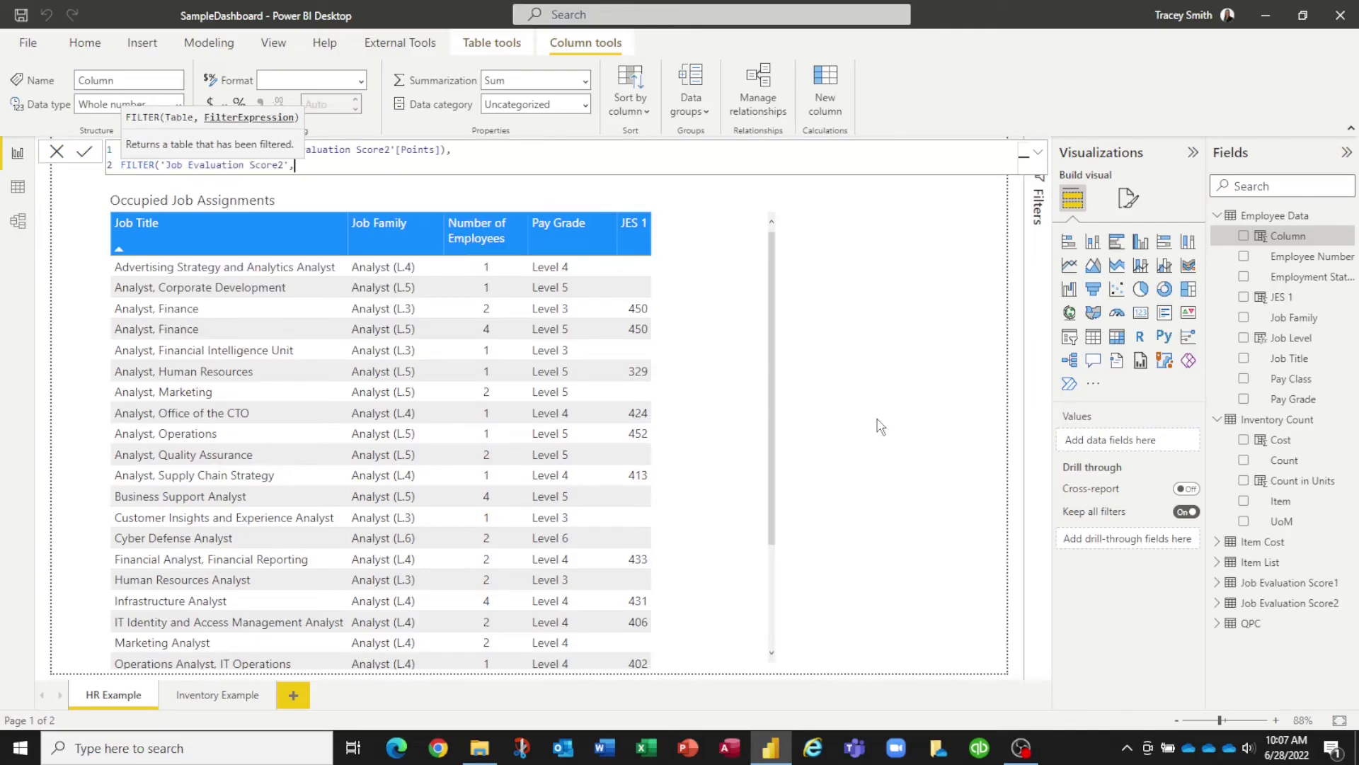
# Add the filter condition [Job Title in HRIS] = 'Employee Data'[Job Title]
pyautogui.write('Job')
pyautogui.press('Down')
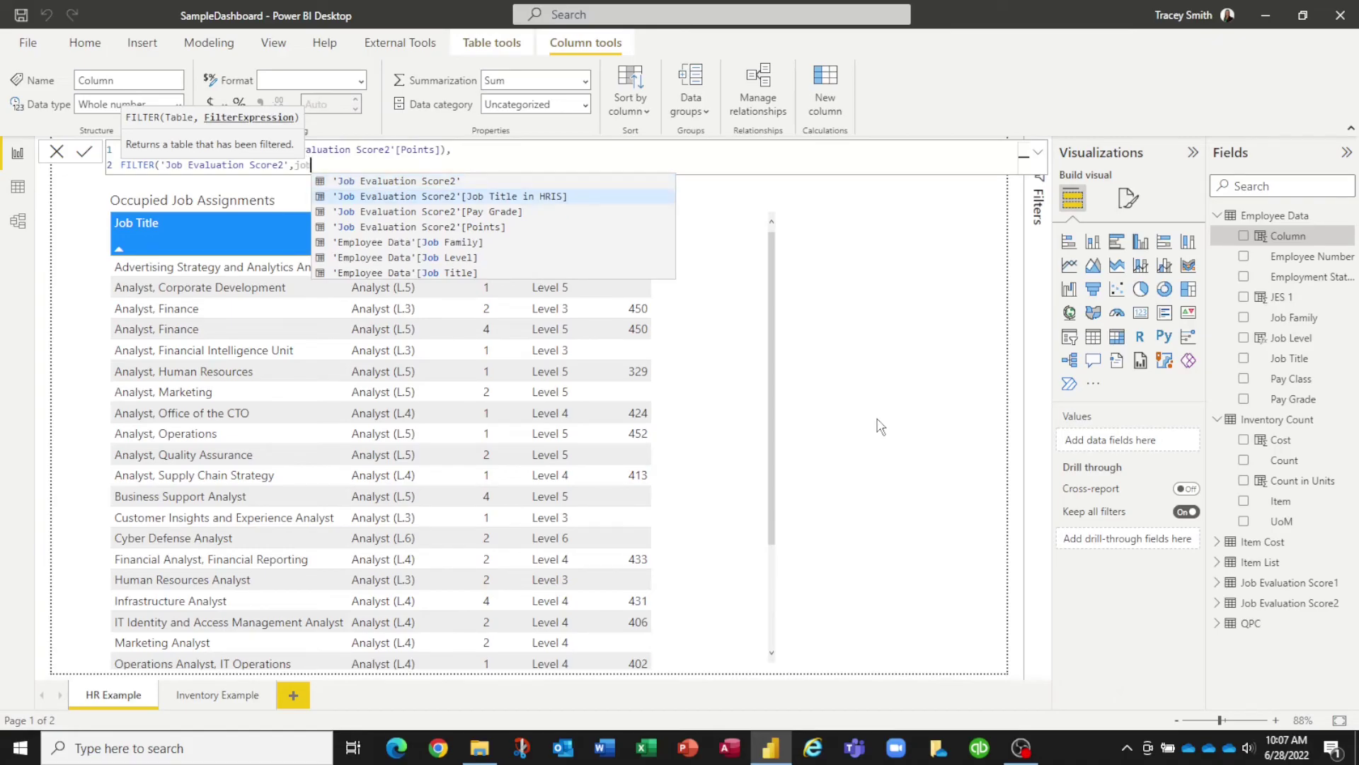
pyautogui.press('Down')
pyautogui.press('Down')
pyautogui.press('Down')
pyautogui.press('Down')
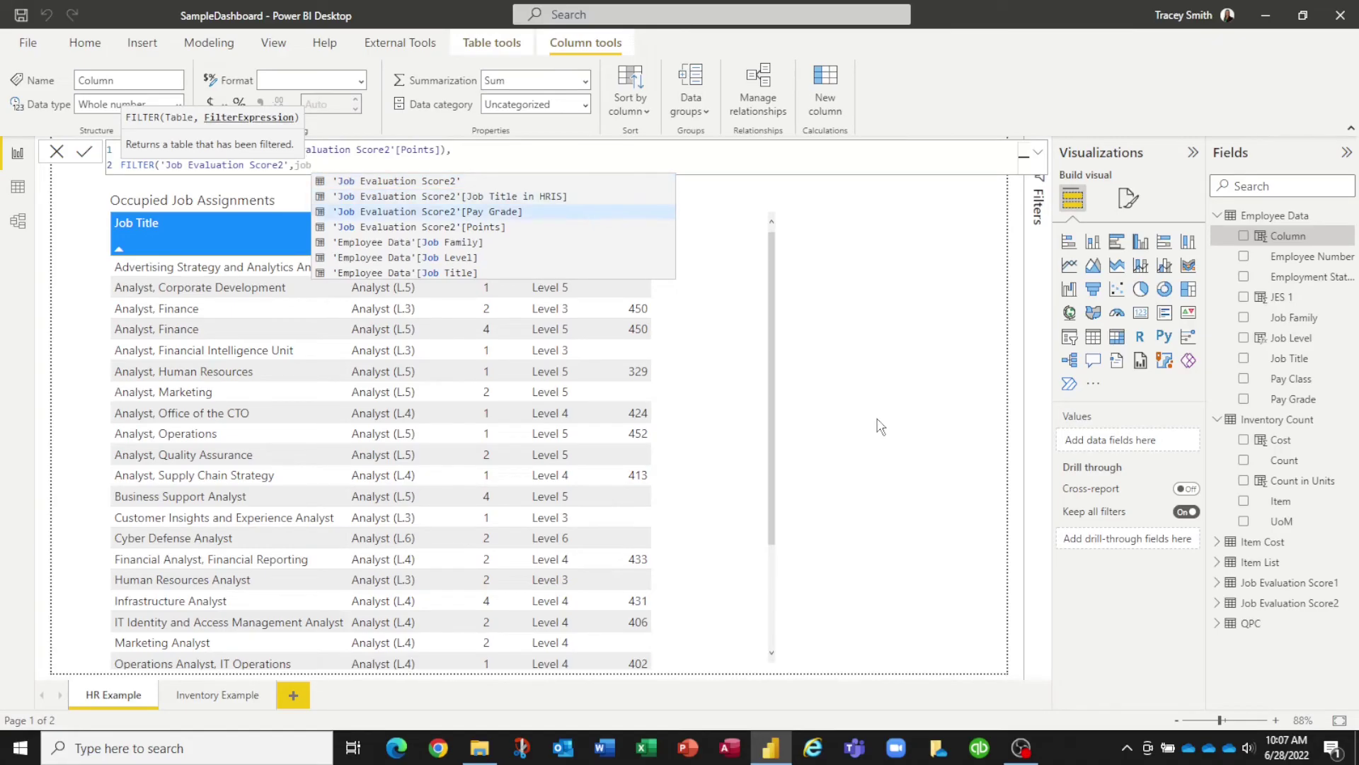
pyautogui.press('Up')
pyautogui.press('Up')
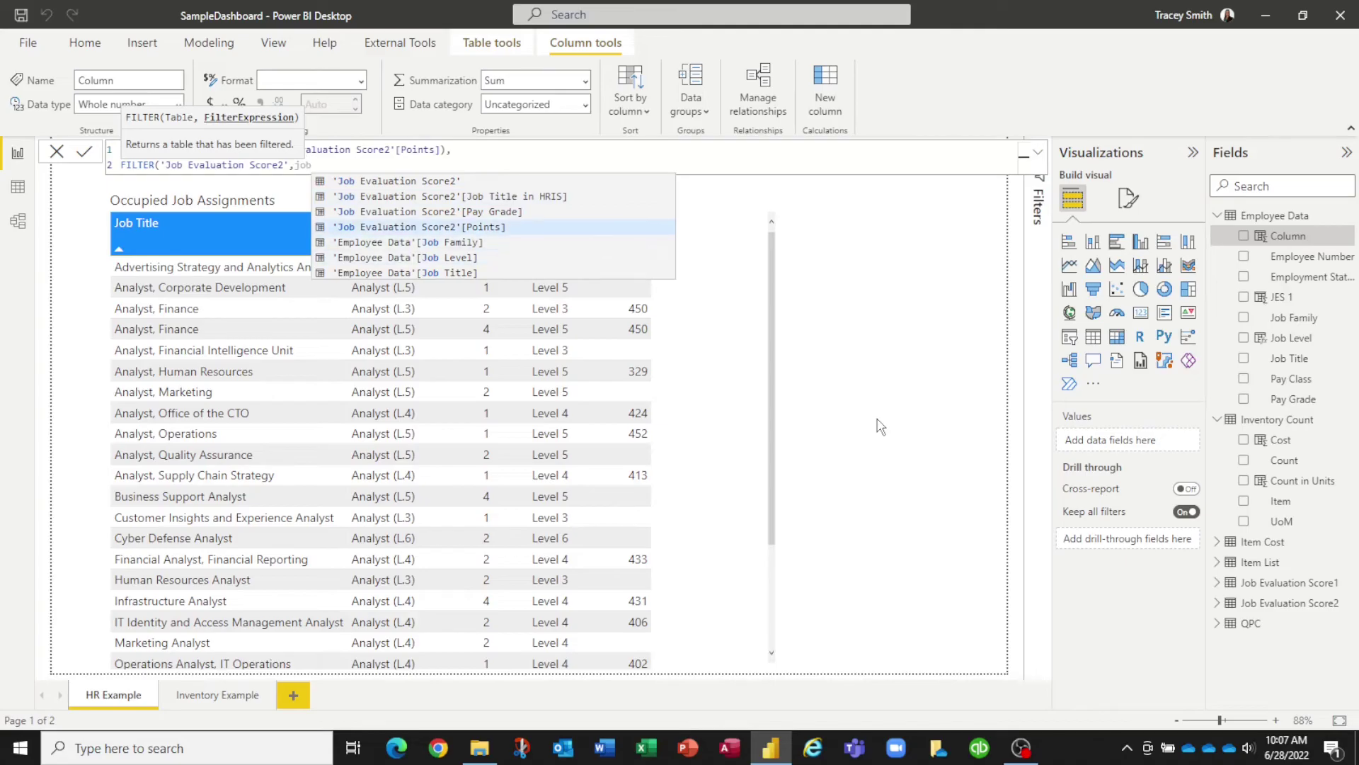
pyautogui.press('Up')
pyautogui.press('Up')
pyautogui.press('Tab')
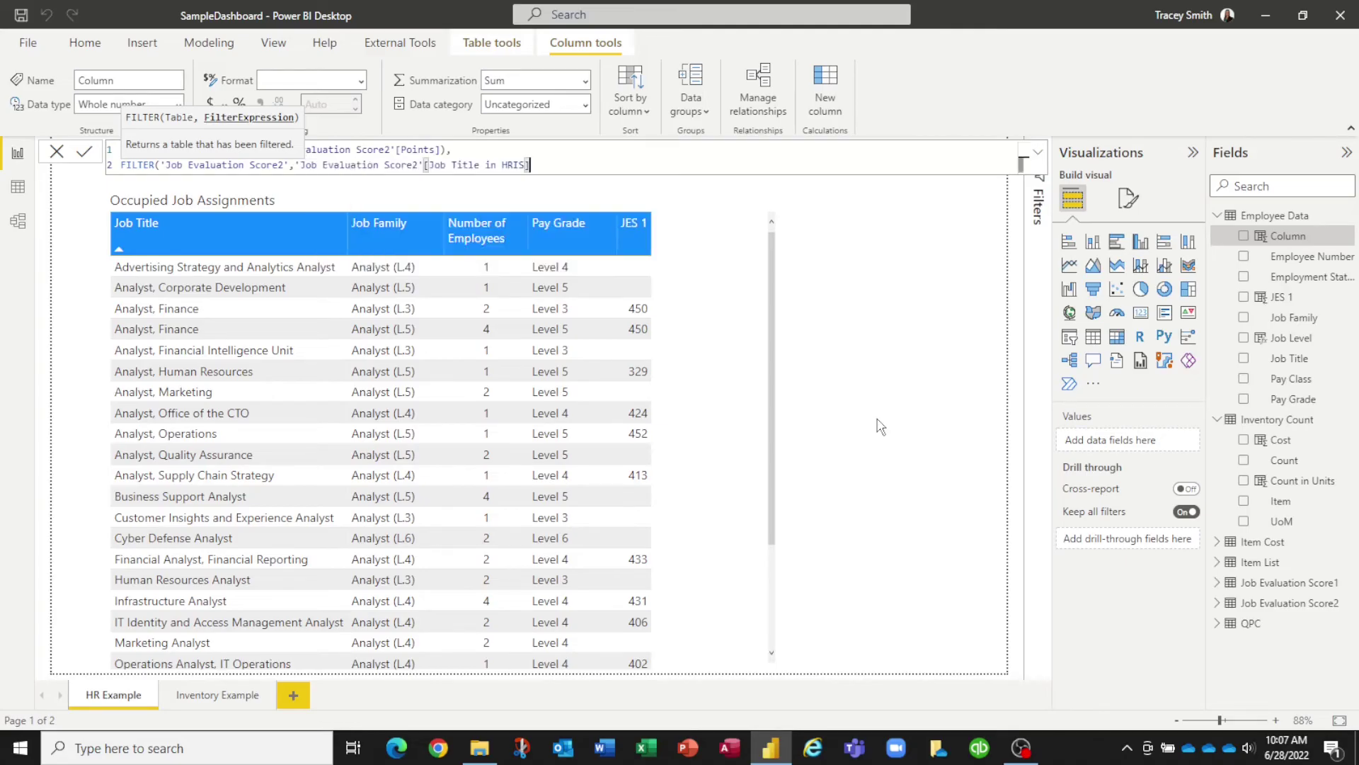
pyautogui.write('= em')
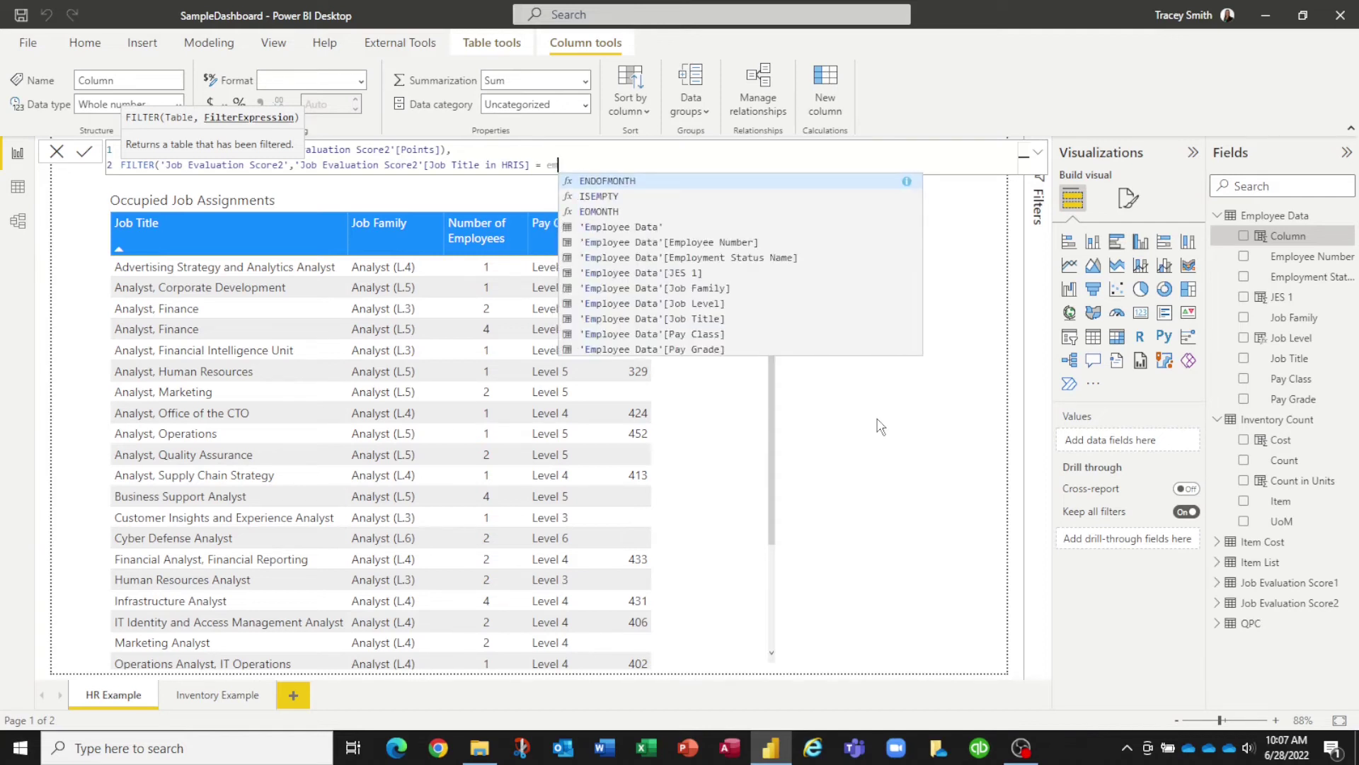
pyautogui.write('p')
pyautogui.press('Down')
pyautogui.press('Tab')
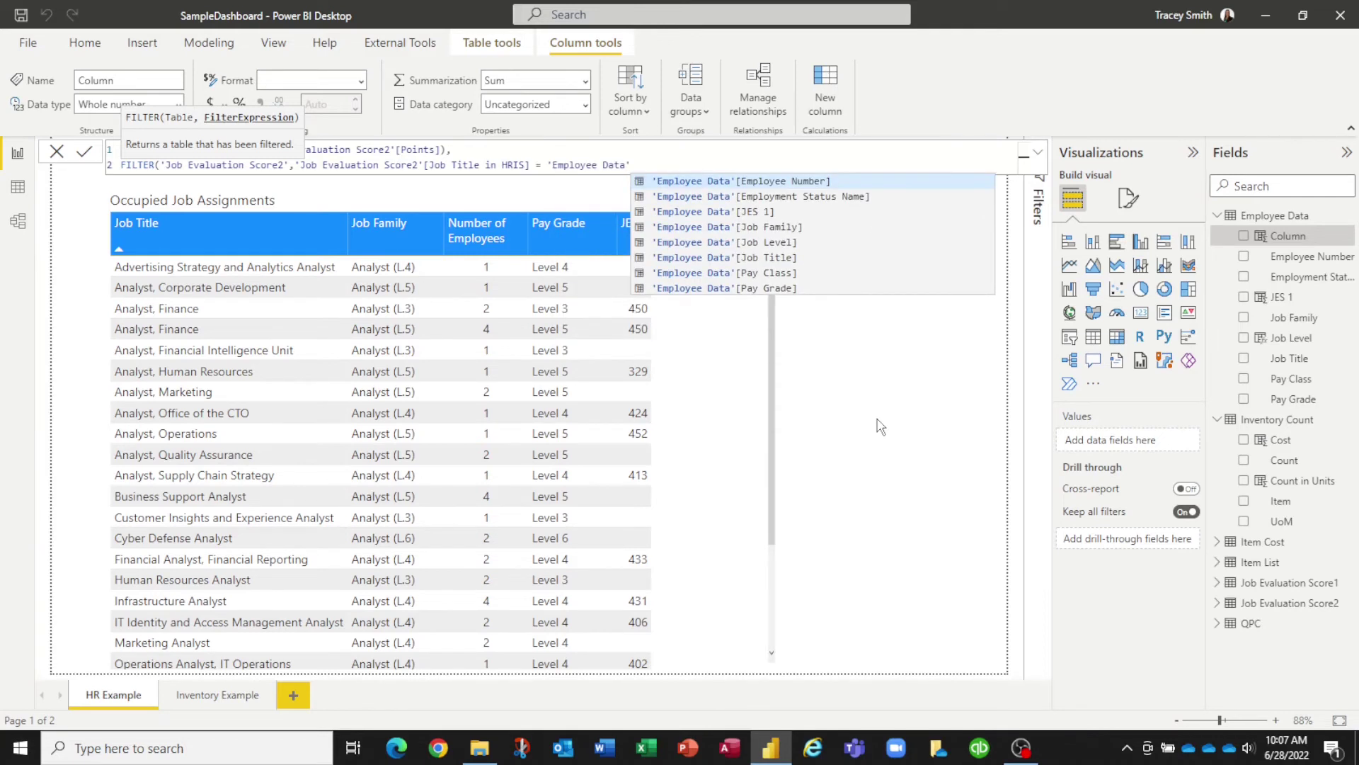
pyautogui.press('Down')
pyautogui.press('Down')
pyautogui.press('Down')
pyautogui.press('Down')
pyautogui.press('Down')
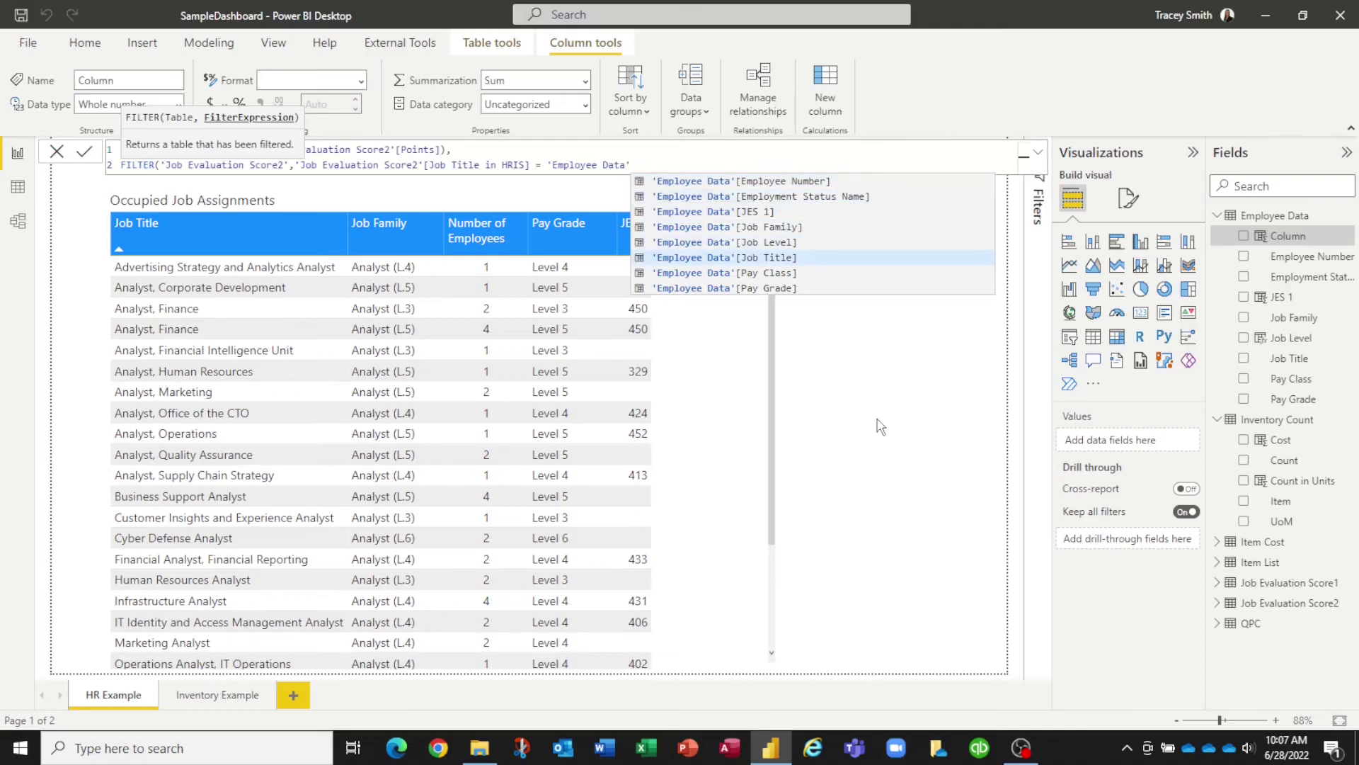
pyautogui.press('Tab')
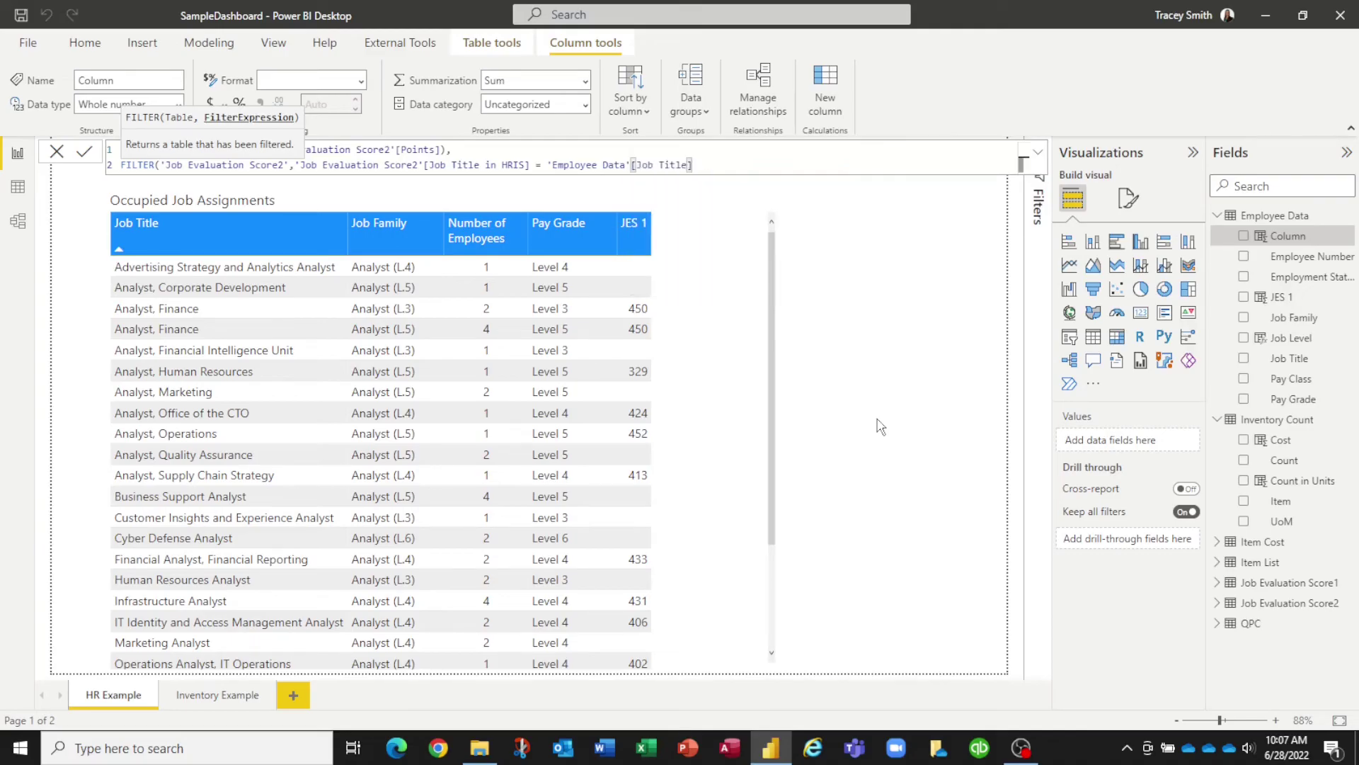
# Add && [Pay Grade] = 'Employee Data'[Pay Grade] and close the formula with ))
pyautogui.write('&& job')
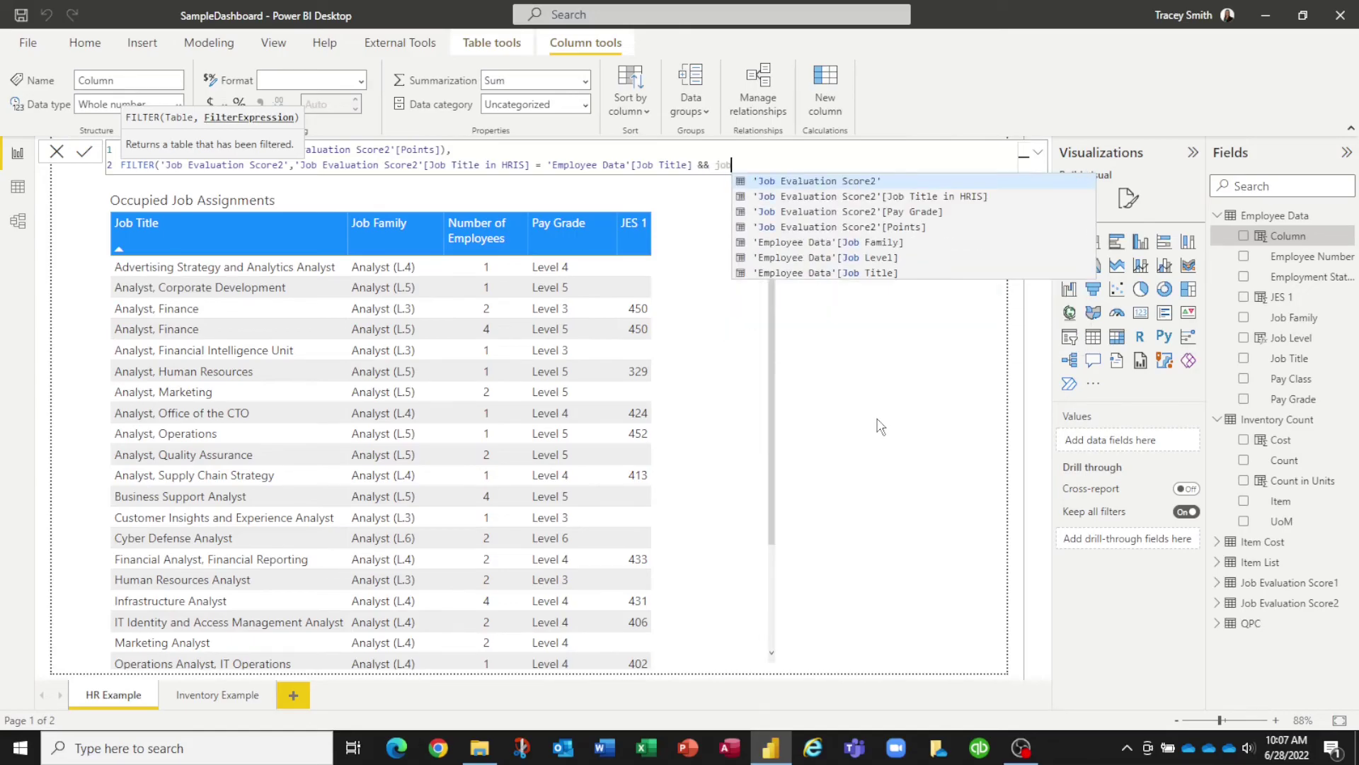
pyautogui.press('Down')
pyautogui.press('Down')
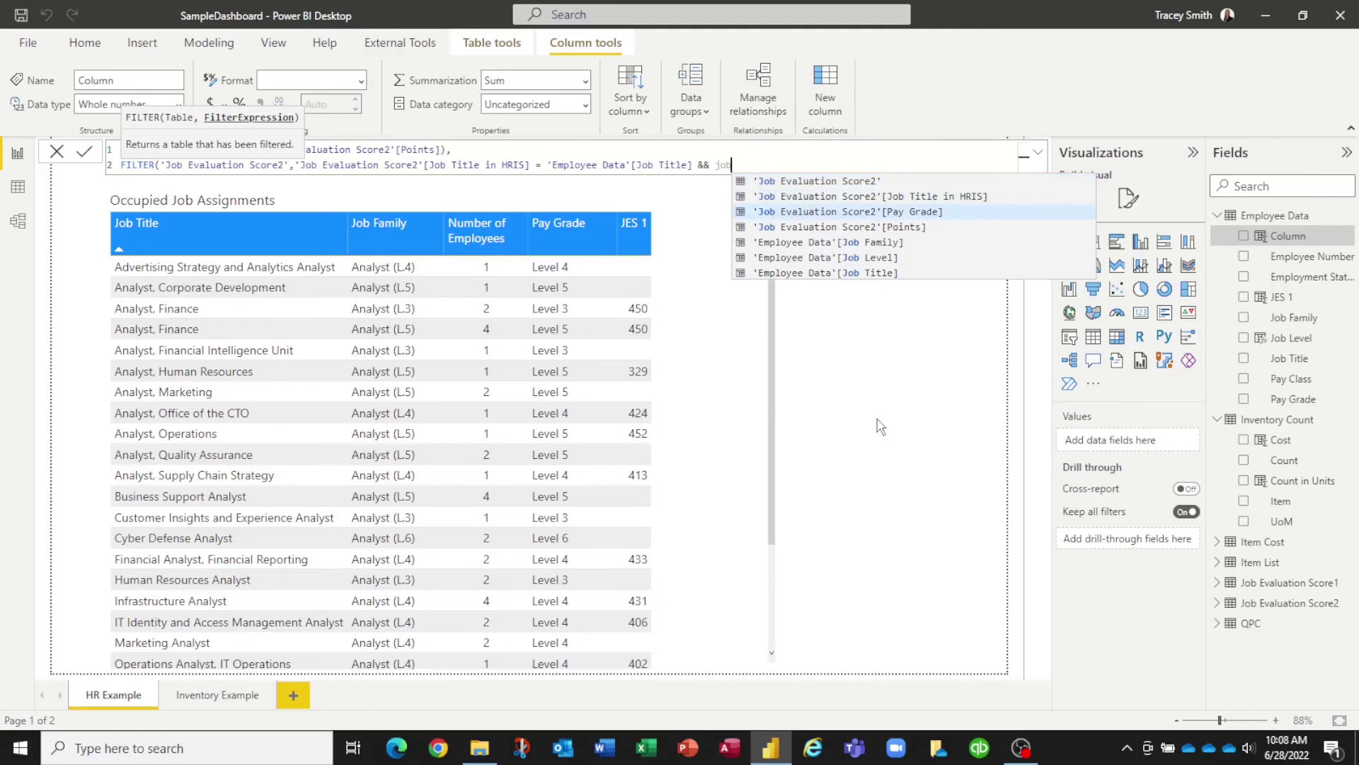
pyautogui.press('Tab')
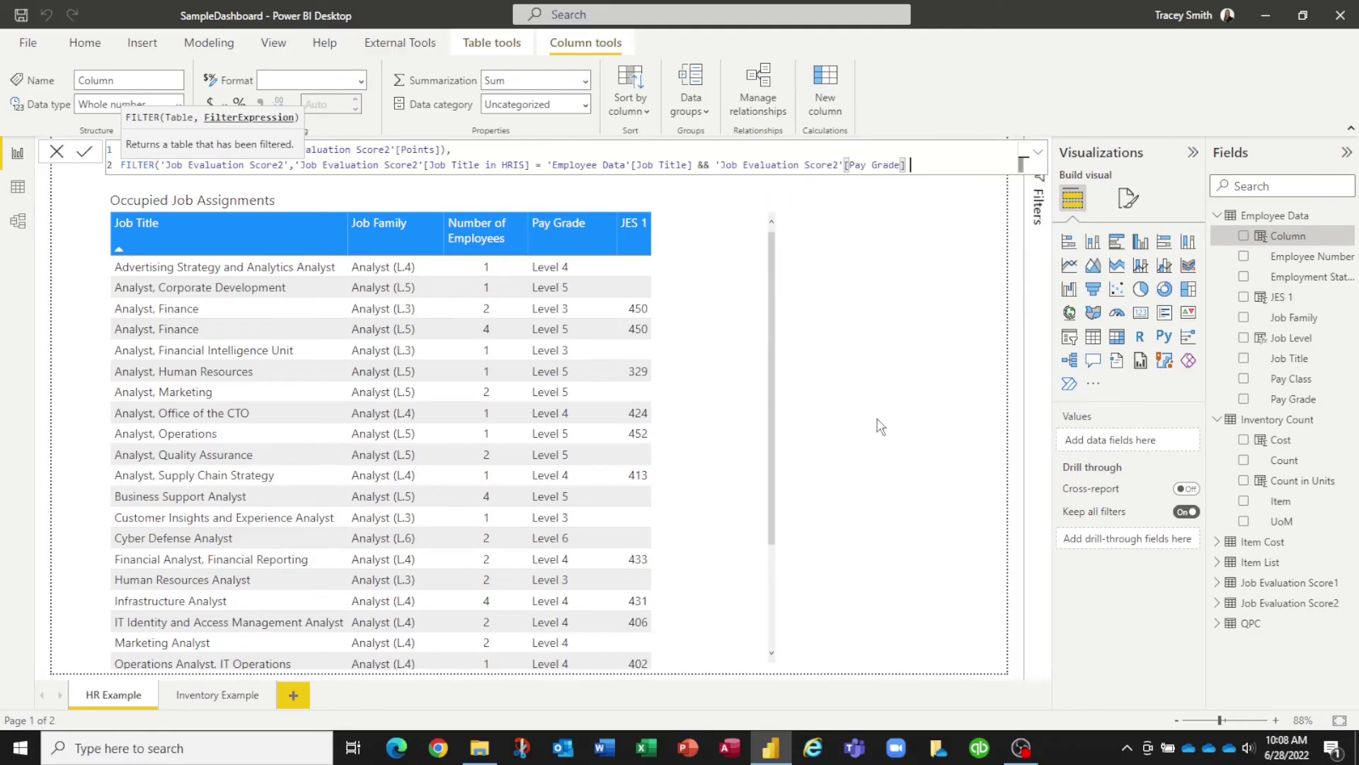
pyautogui.write('= emp')
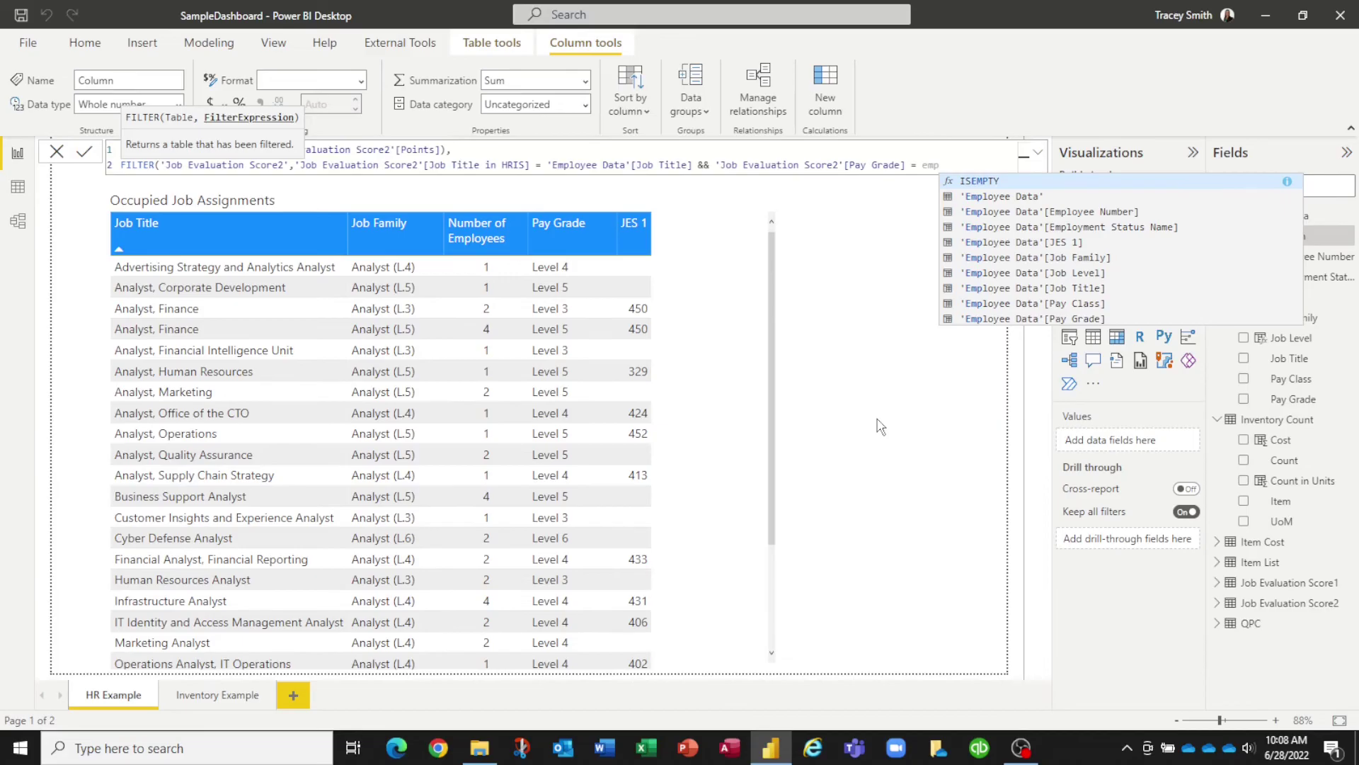
pyautogui.press('Down')
pyautogui.press('Tab')
pyautogui.press('Down')
pyautogui.press('Down')
pyautogui.press('Down')
pyautogui.press('Down')
pyautogui.press('Down')
pyautogui.press('Down')
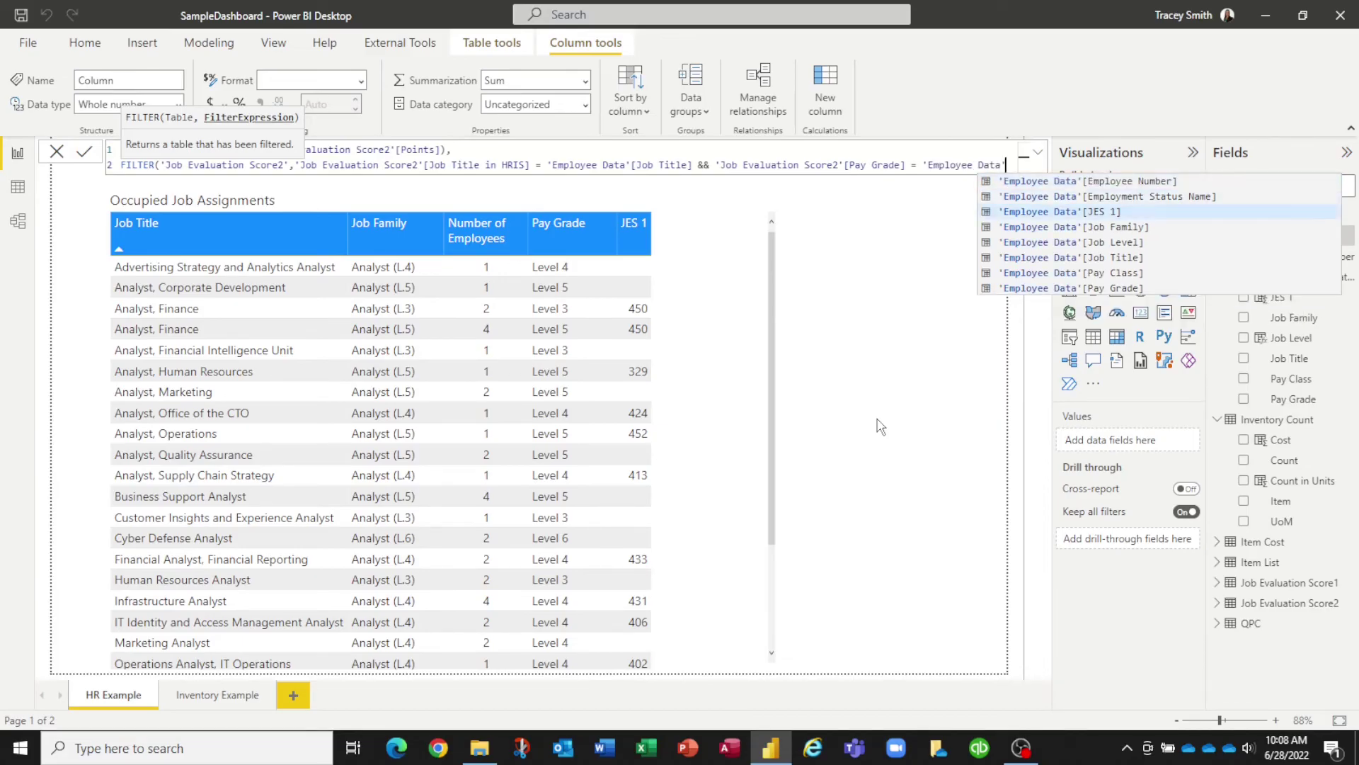
pyautogui.press('Down')
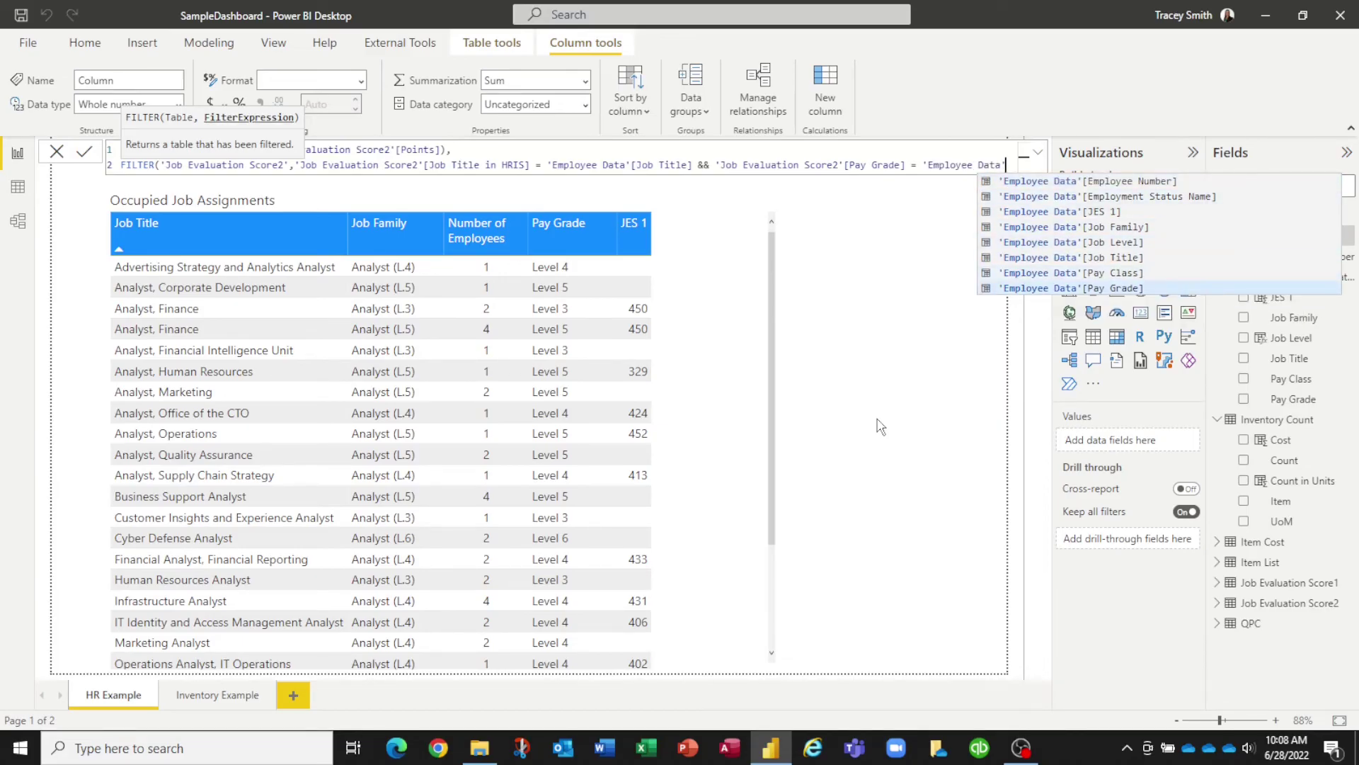
pyautogui.press('Tab')
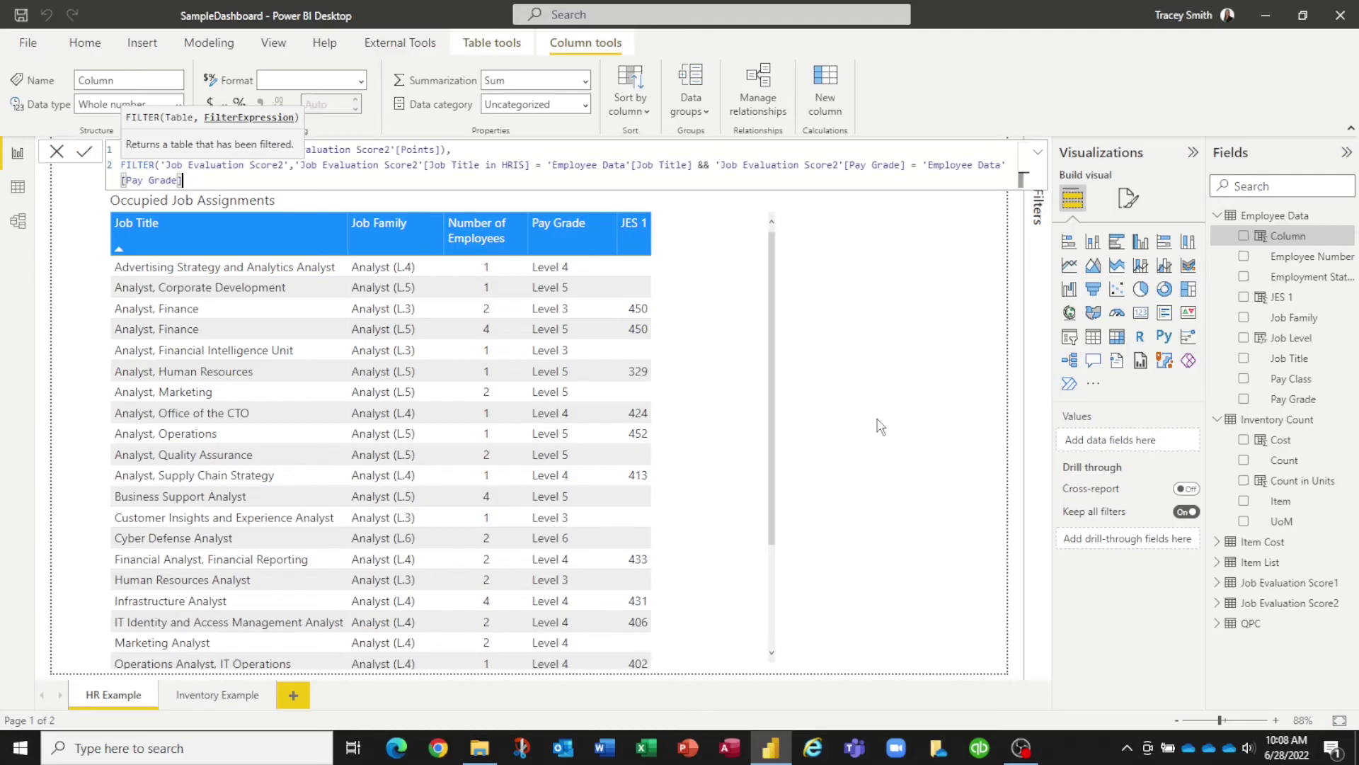
pyautogui.write('))')
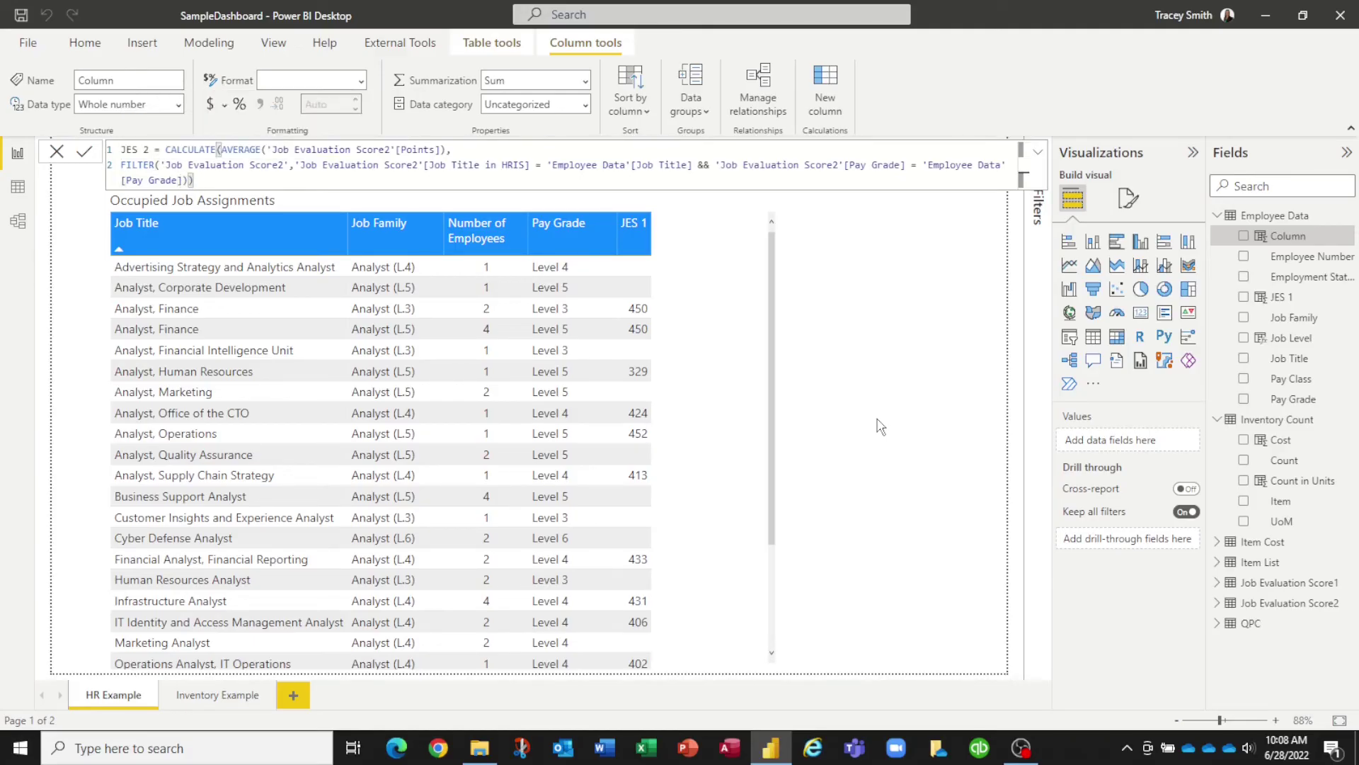
# Commit the JES 2 formula and tick JES 2 into the Occupied Job Assignments table visual
pyautogui.click(84, 153)
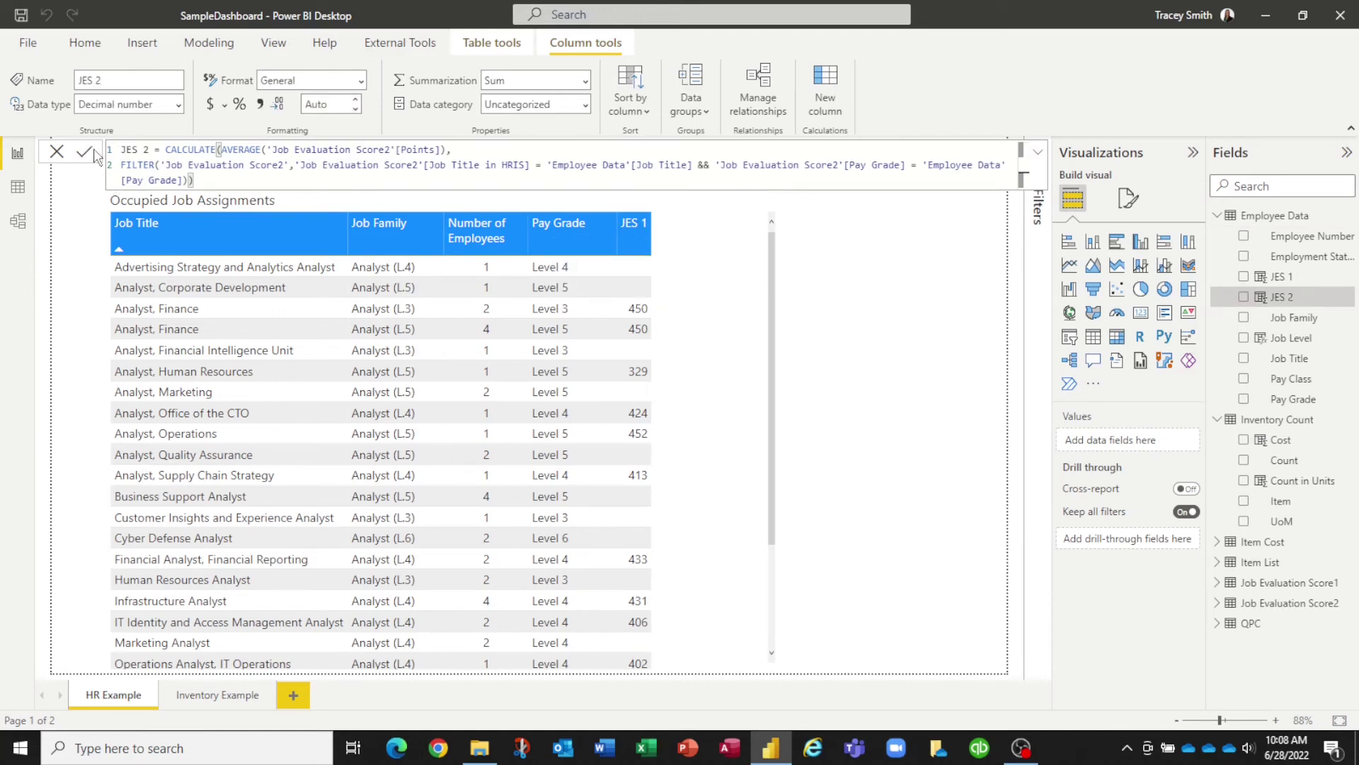
pyautogui.click(772, 356)
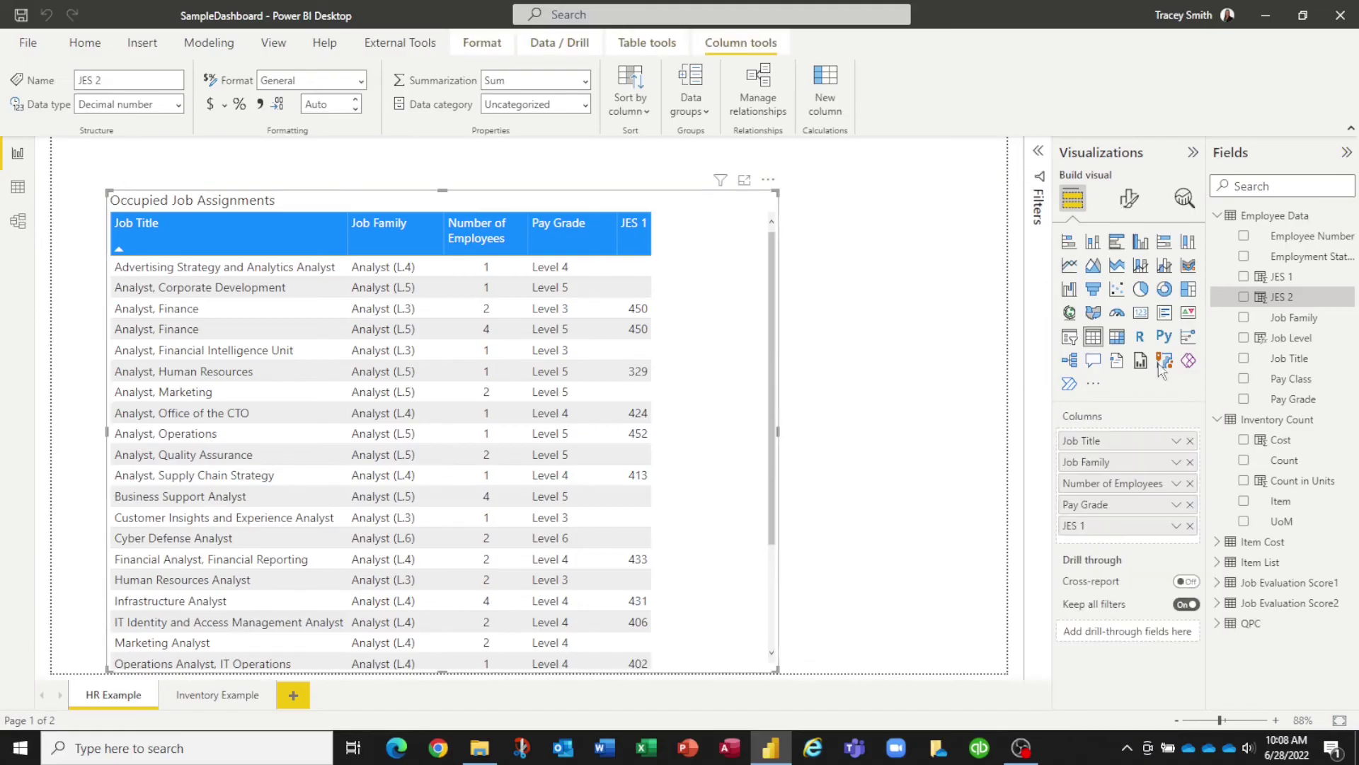
pyautogui.click(1243, 297)
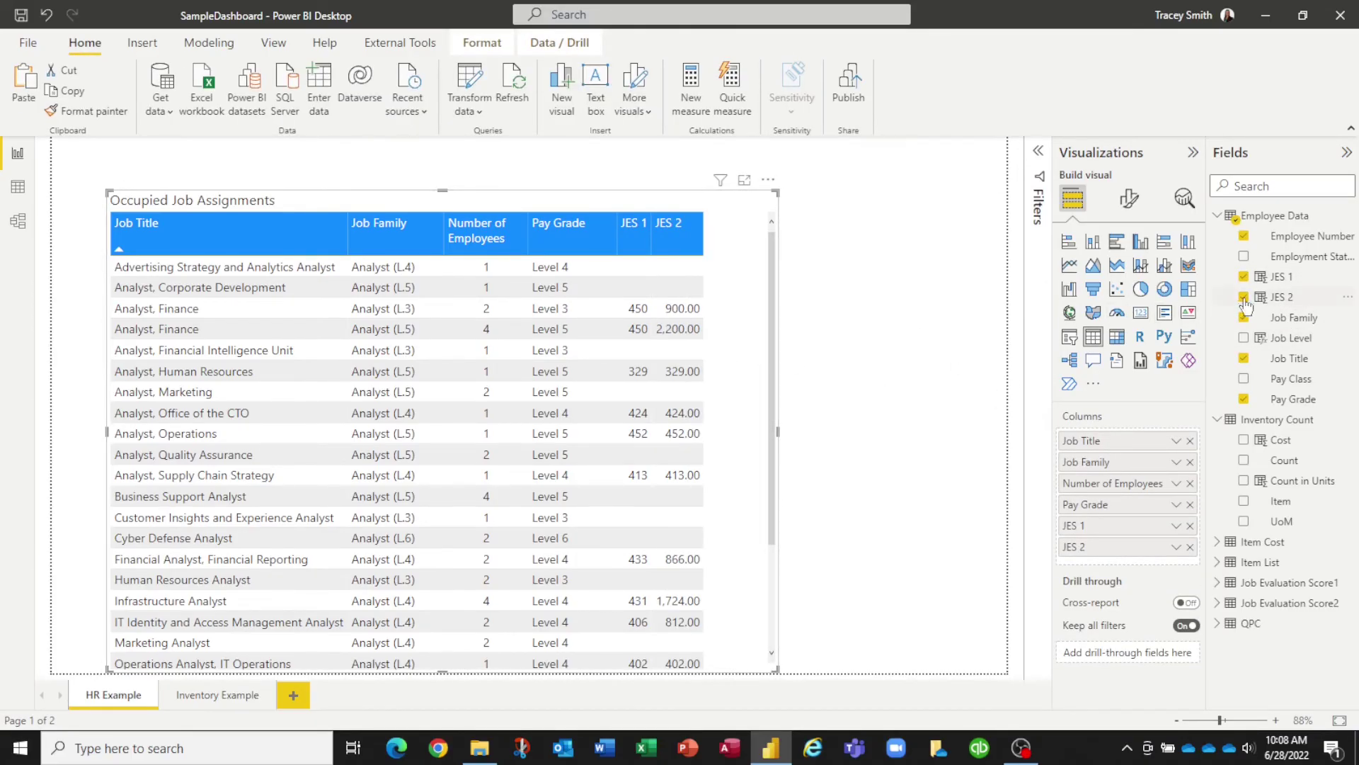
pyautogui.click(1281, 297)
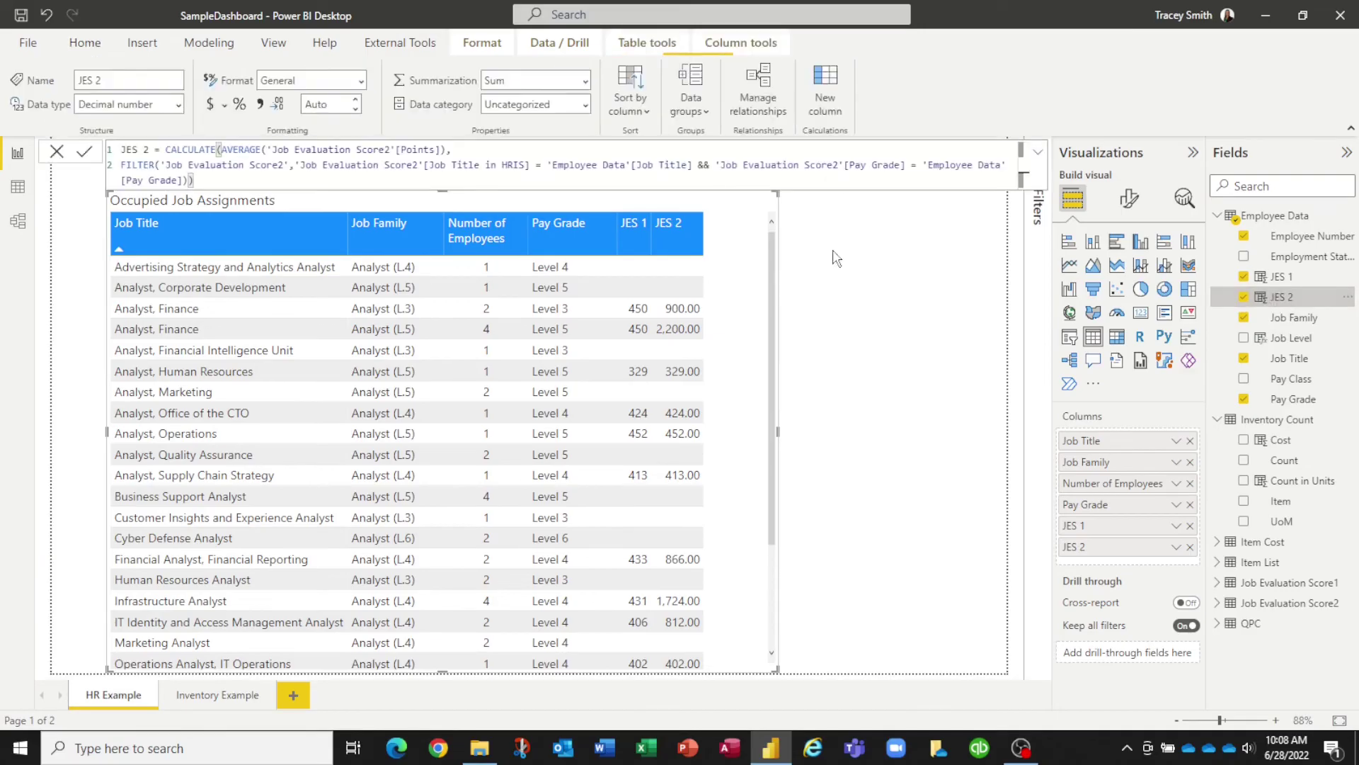
# Set JES 2 to Don't summarize and the Whole number data type, confirming the change
pyautogui.click(585, 80)
pyautogui.click(551, 103)
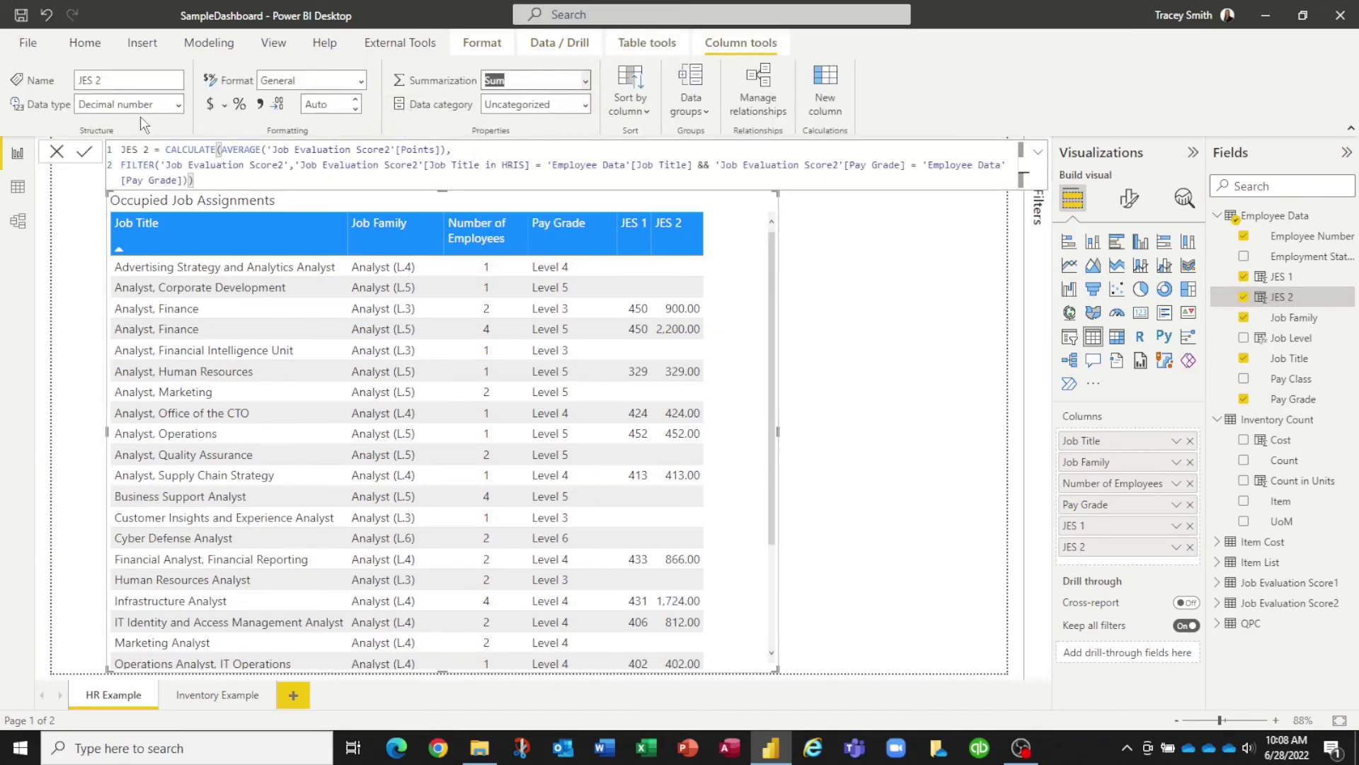
pyautogui.click(179, 105)
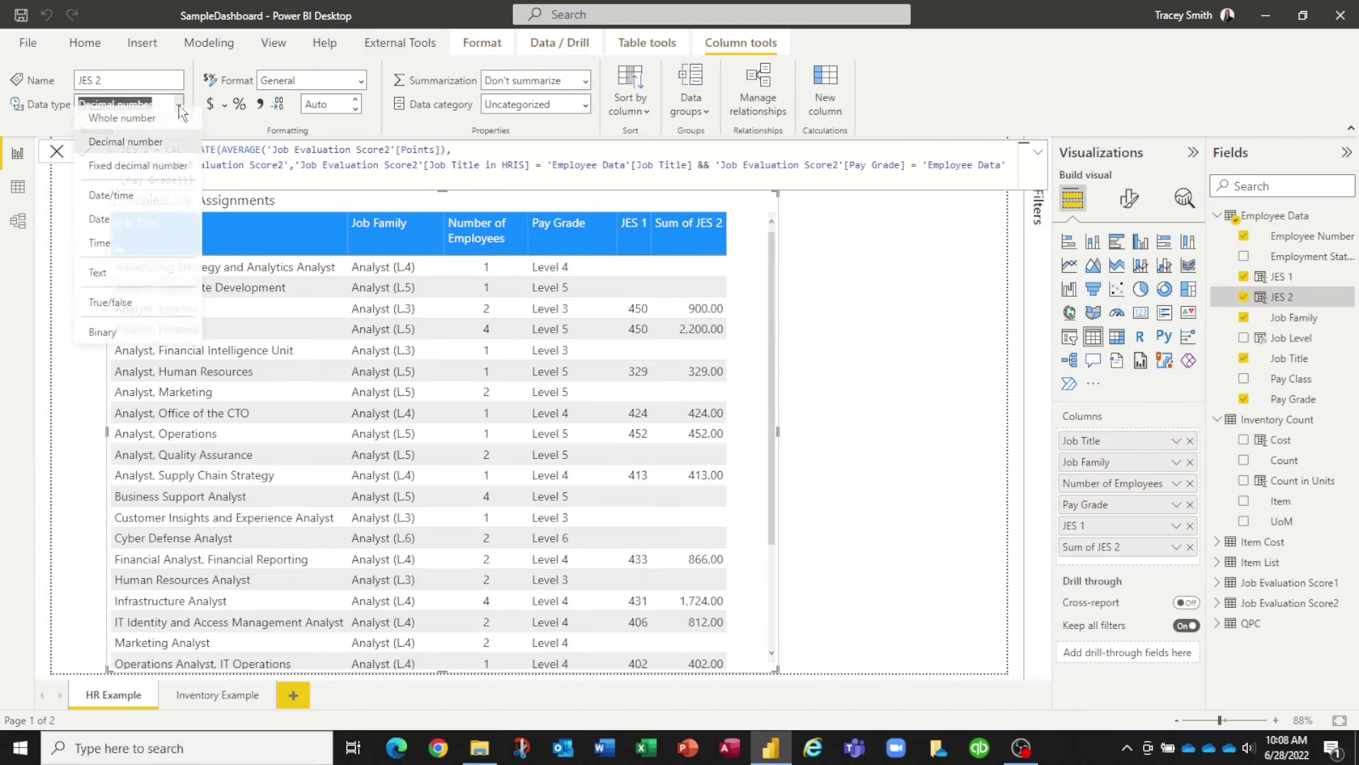
pyautogui.click(151, 125)
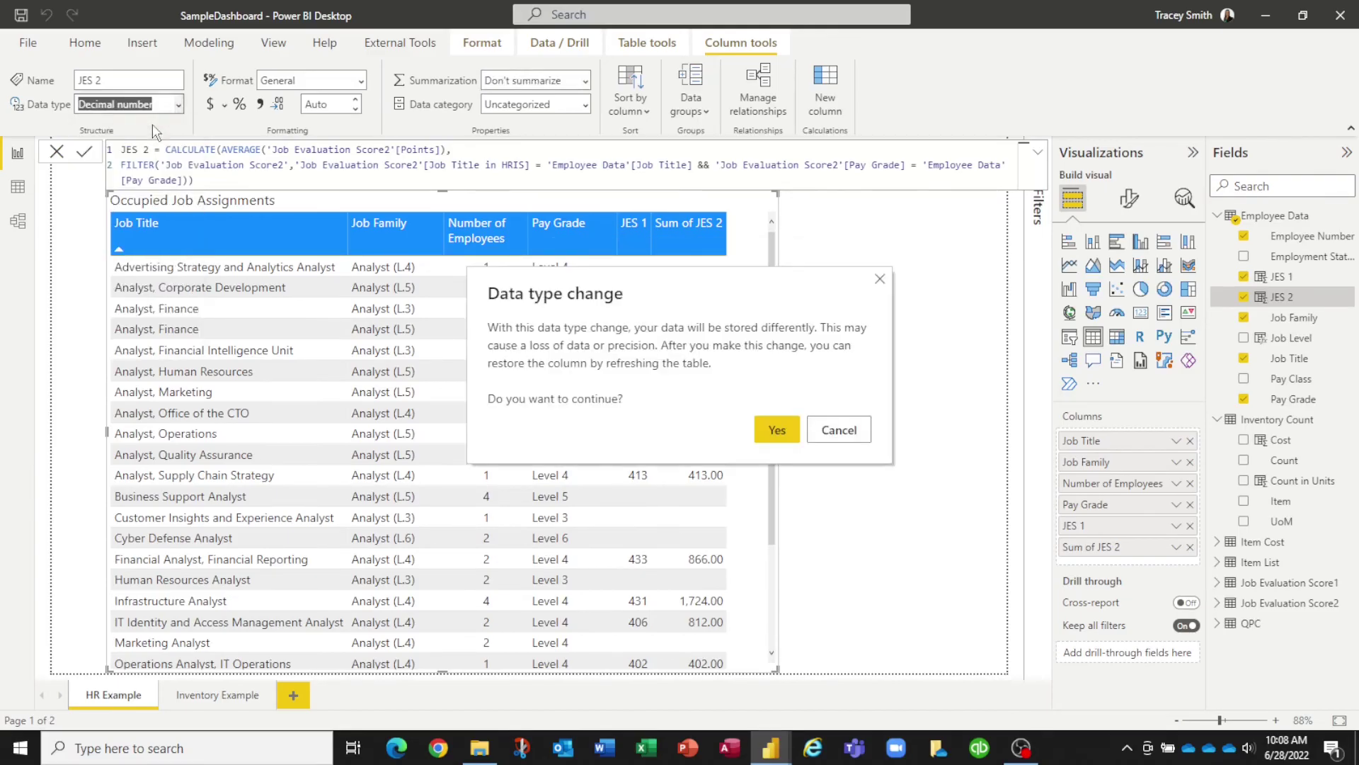
pyautogui.click(778, 429)
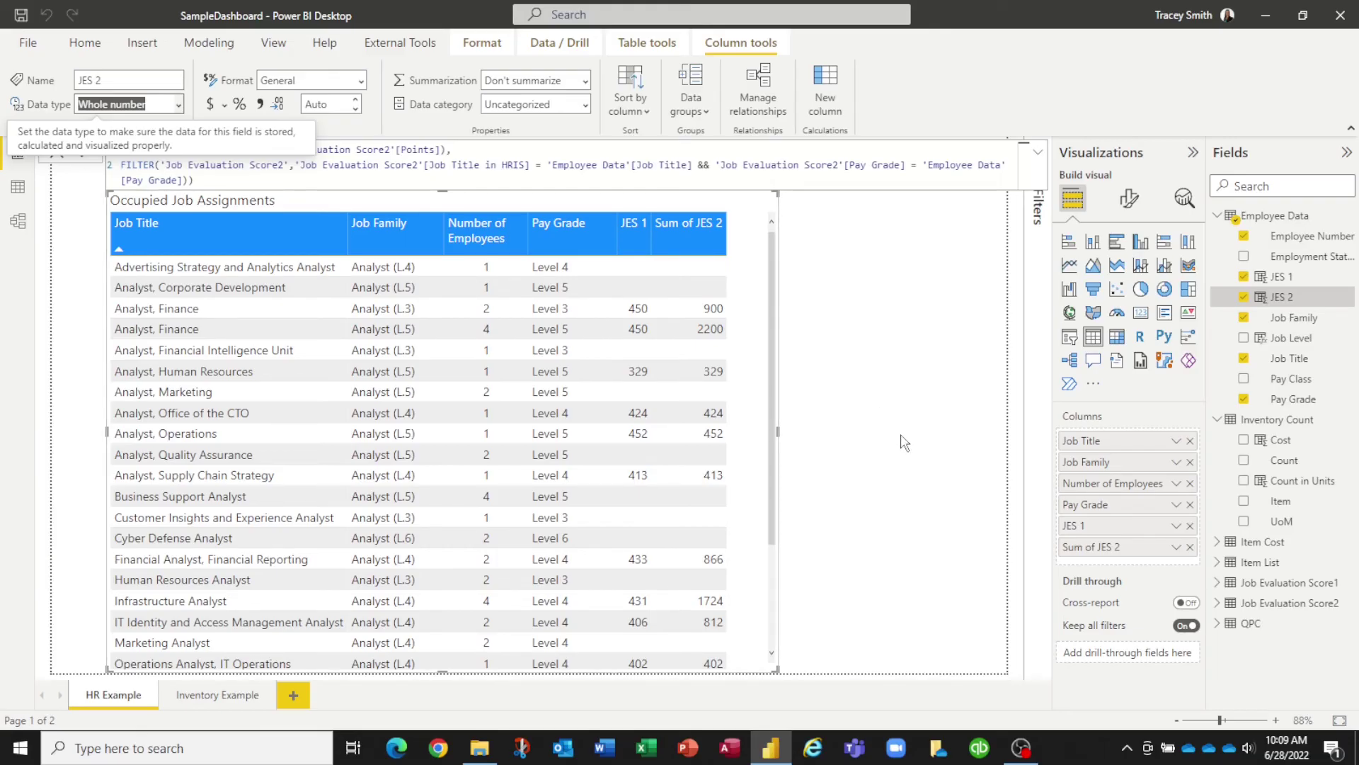
pyautogui.click(907, 363)
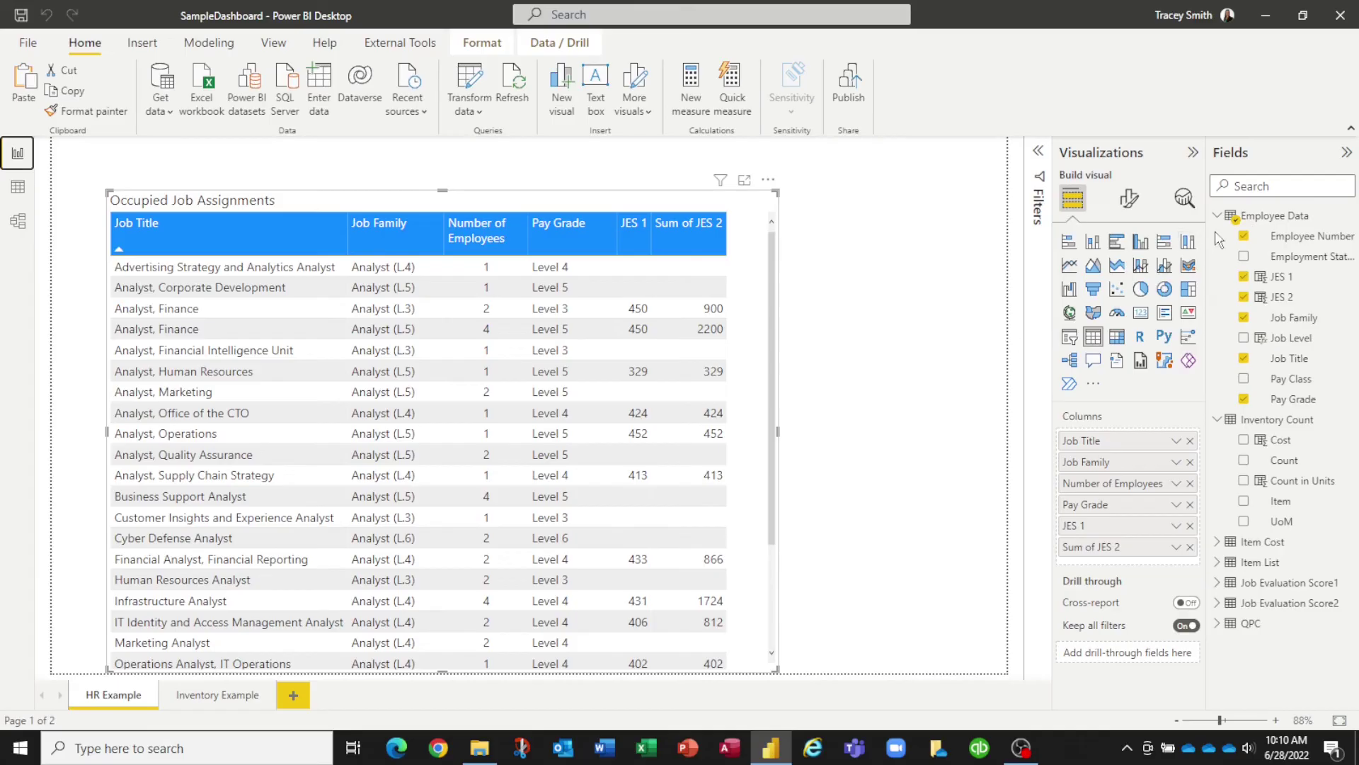
# Add an Employee Data column UniqueID = CONCATENATE([Job Title],[Pay Grade])
pyautogui.click(1349, 219)
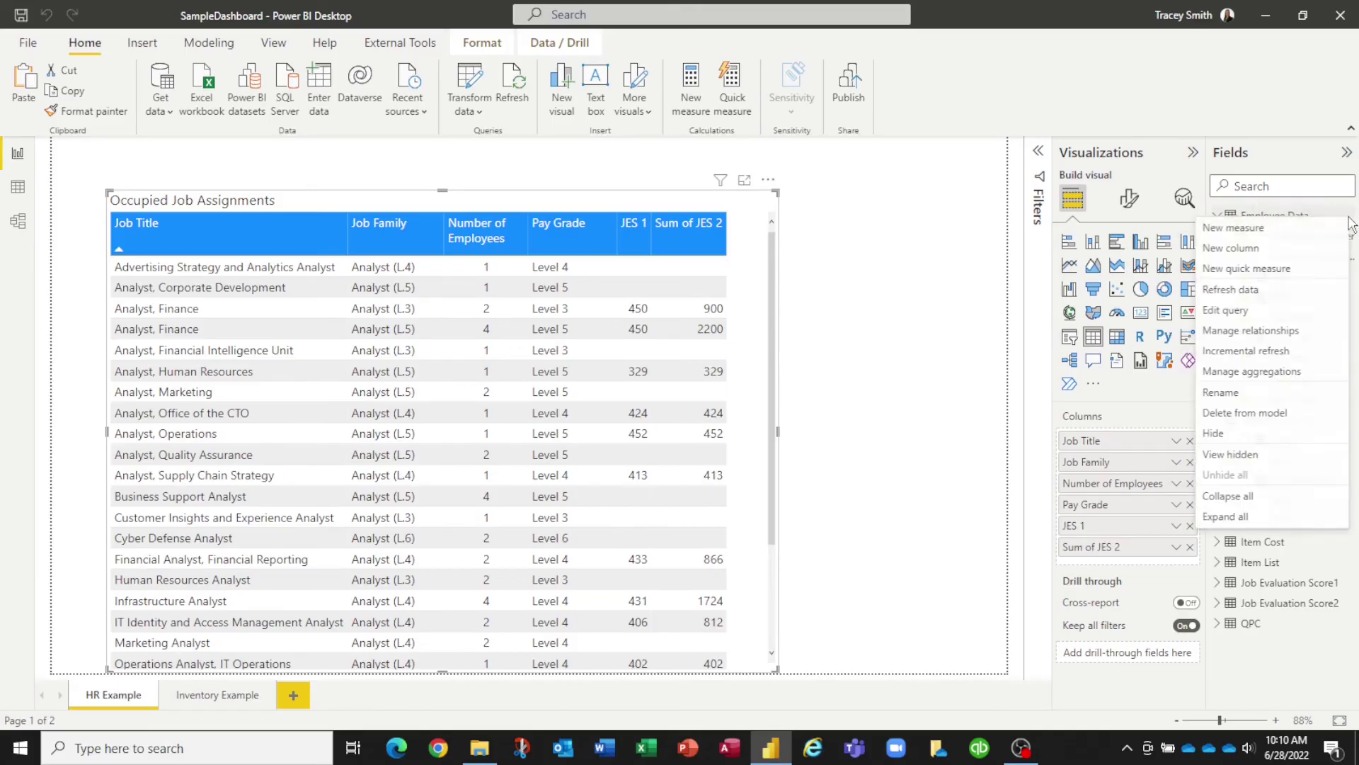
pyautogui.click(1316, 248)
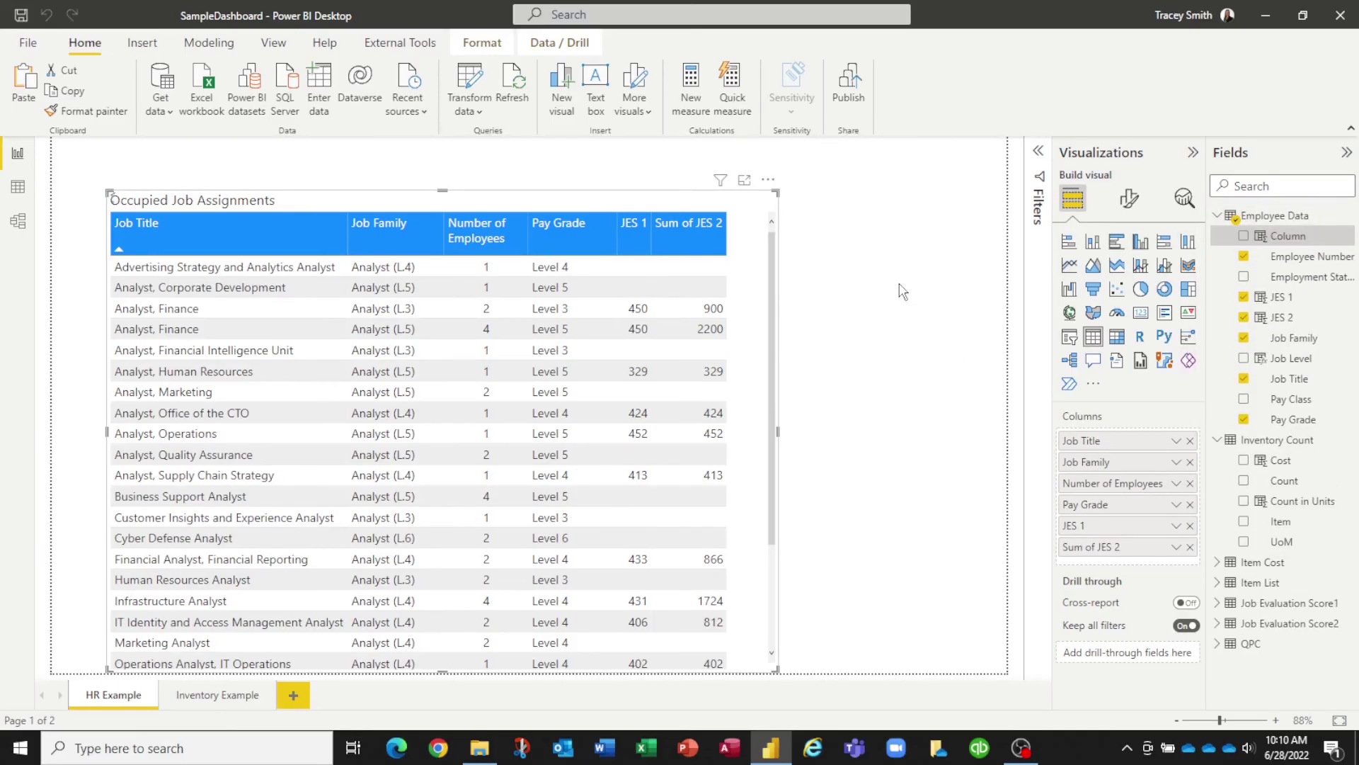
pyautogui.write('UniqueID')
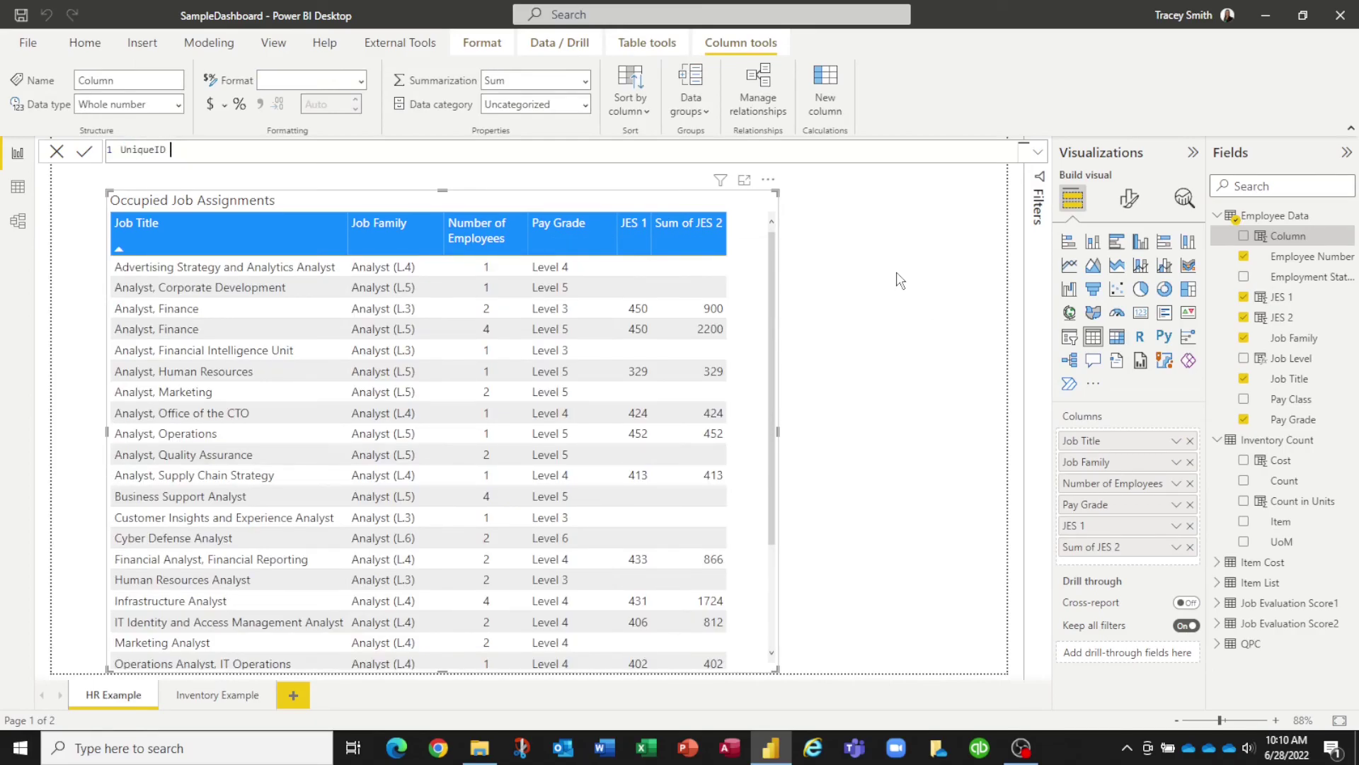
pyautogui.write(' = conca')
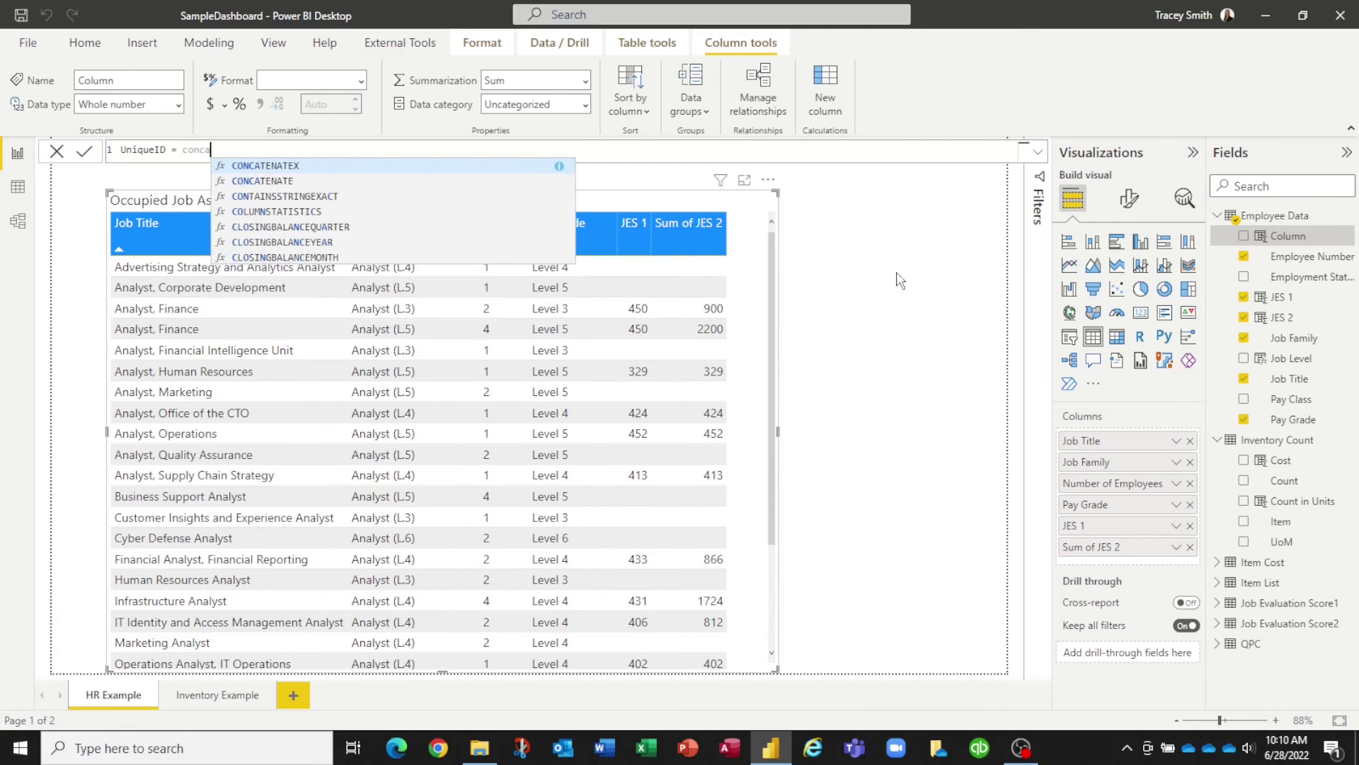
pyautogui.press('Down')
pyautogui.press('Tab')
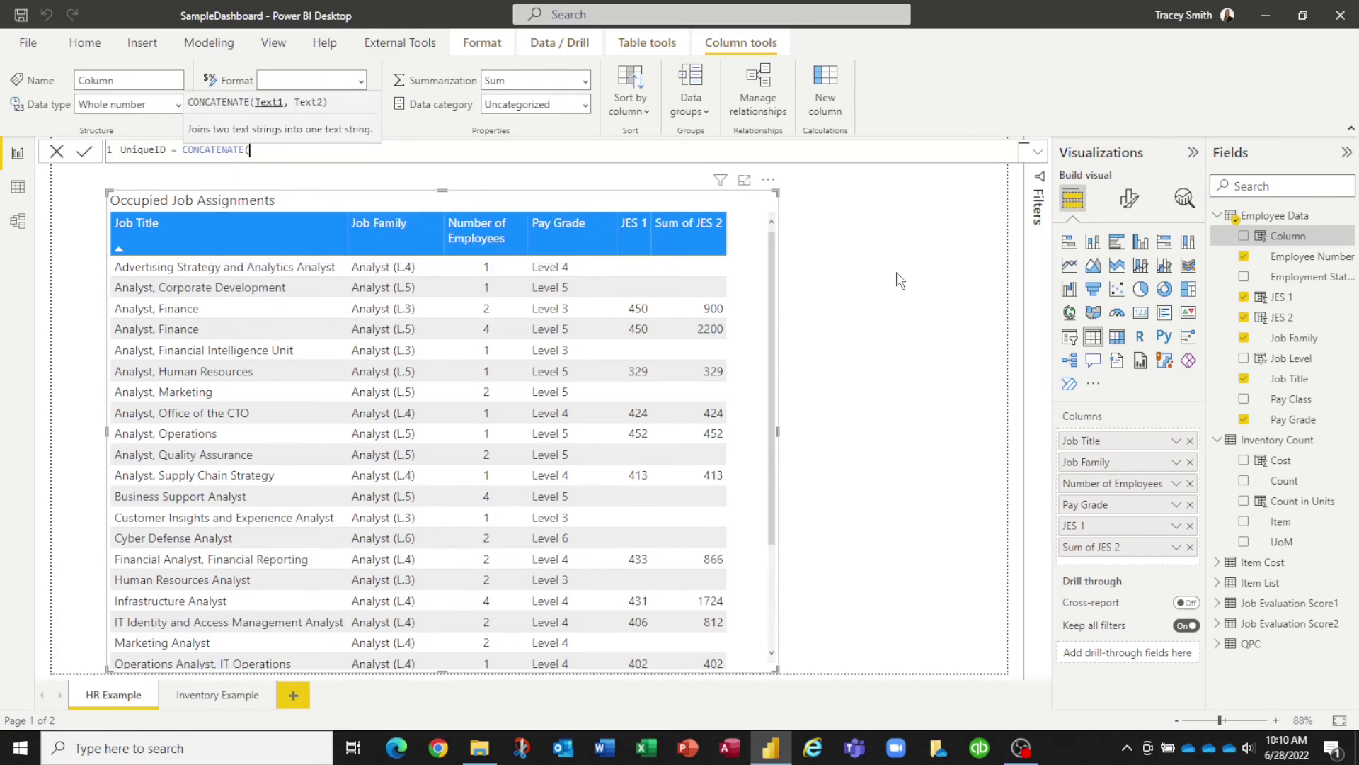
pyautogui.write('[job tit')
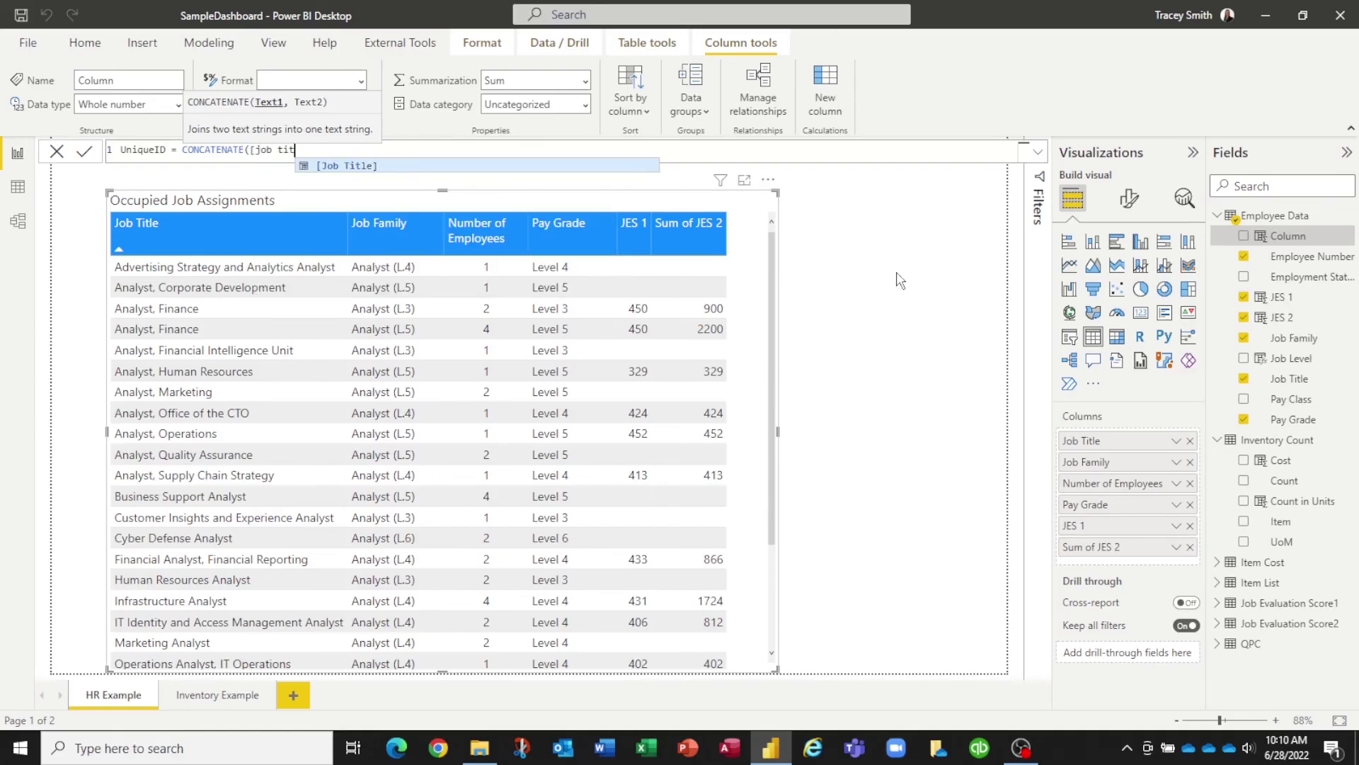
pyautogui.press('Tab')
pyautogui.write(',')
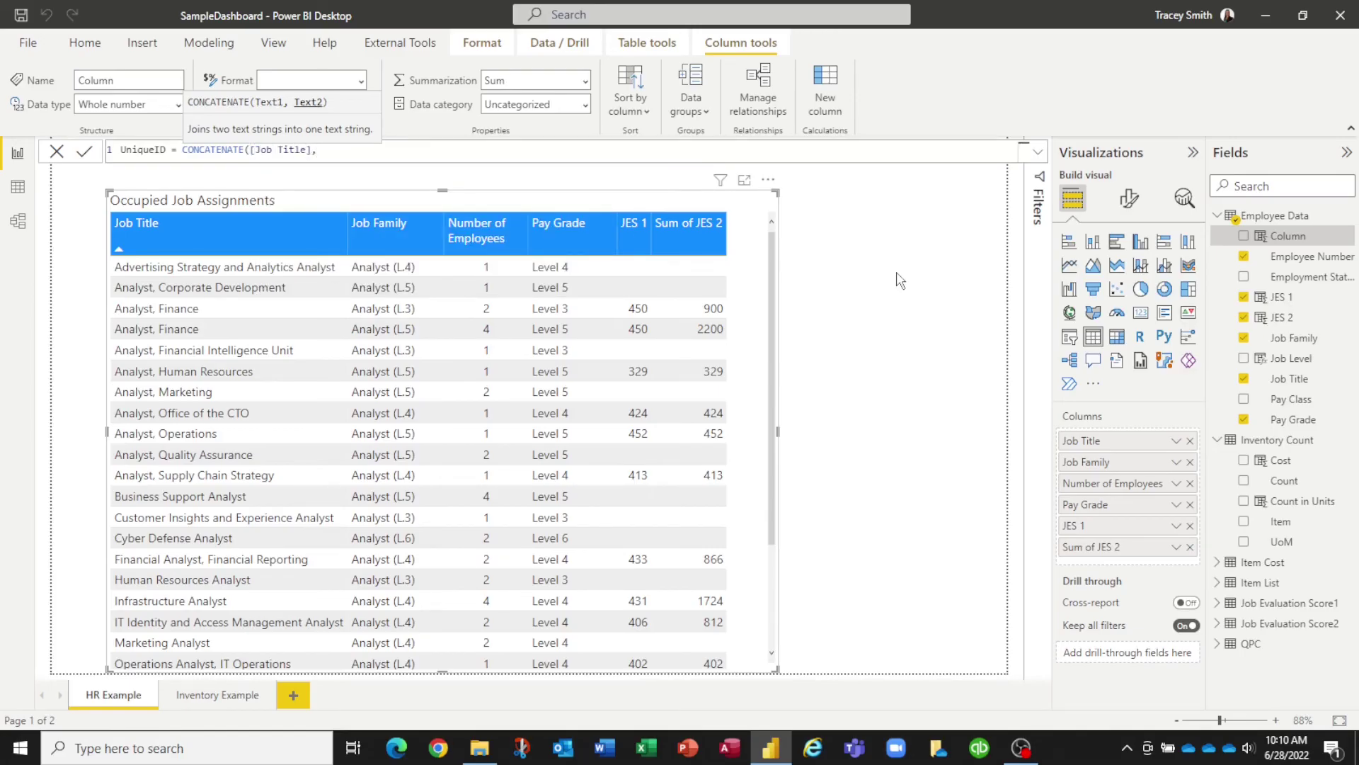
pyautogui.write('[pay')
pyautogui.press('Down')
pyautogui.press('Tab')
pyautogui.write(')')
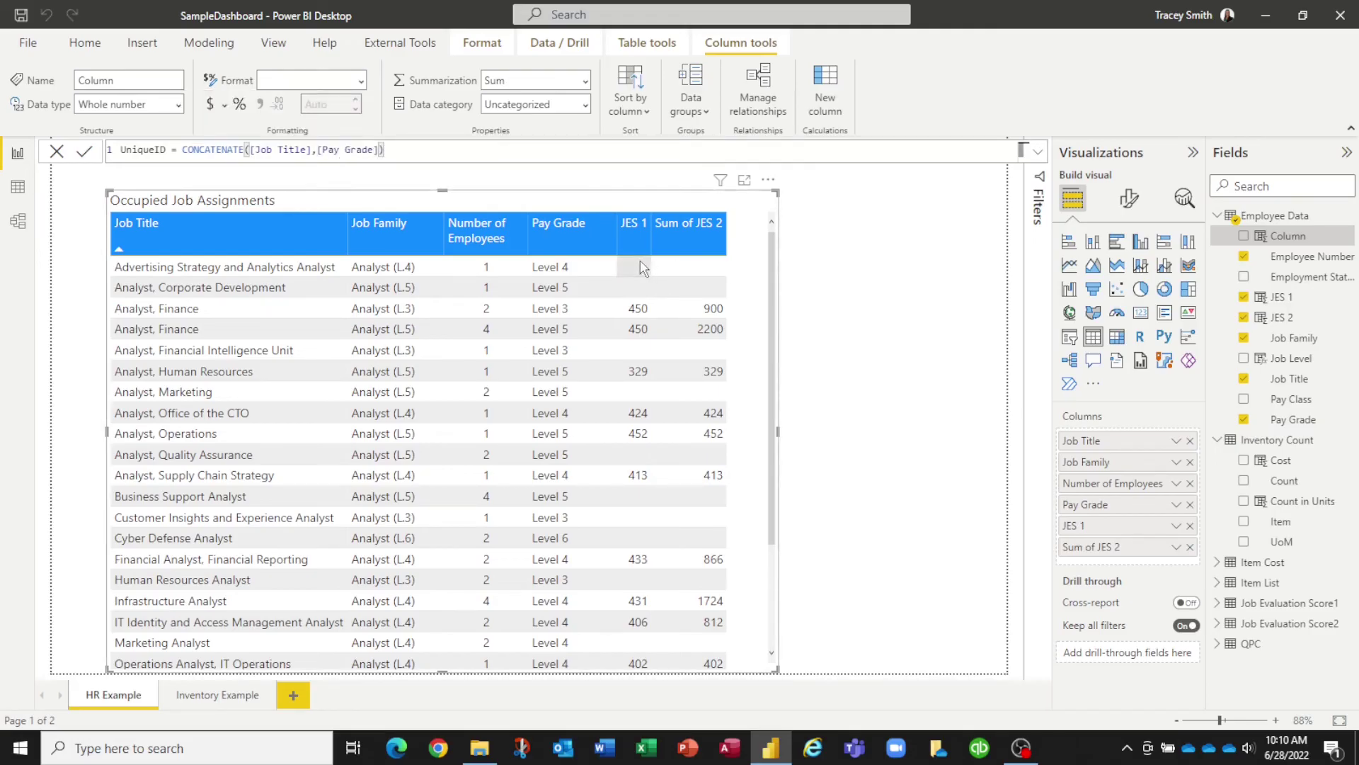
# Commit the UniqueID column, check it in Data view, and return to Report view
pyautogui.click(83, 154)
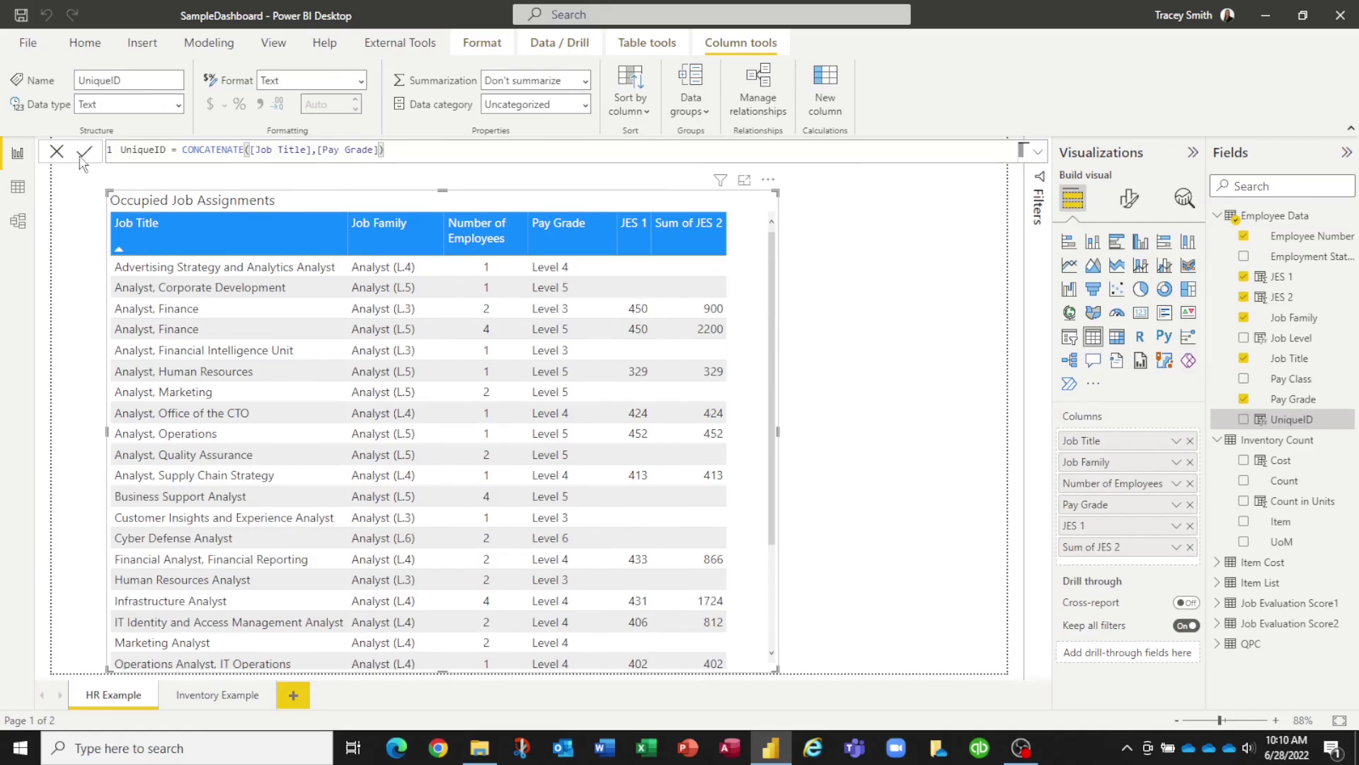
pyautogui.click(18, 186)
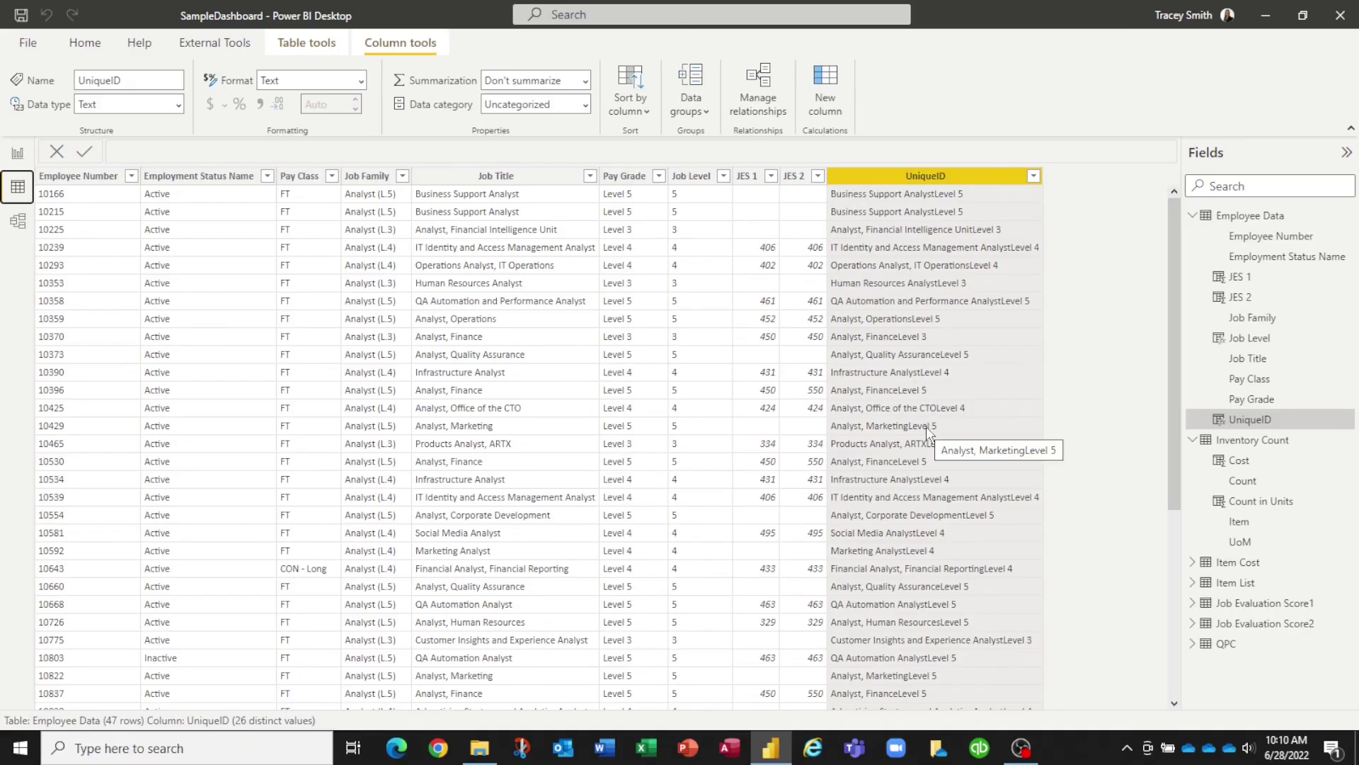
pyautogui.click(18, 154)
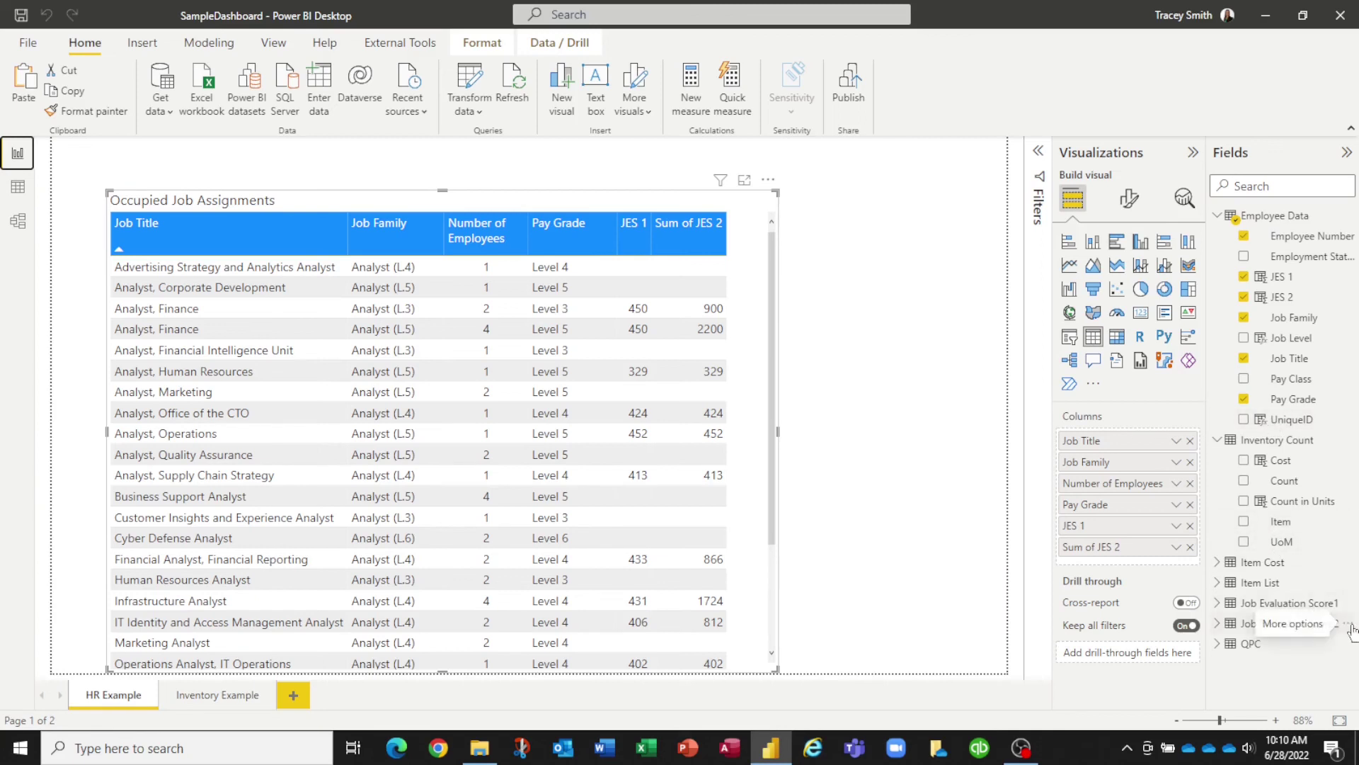
# Add and commit a Job Evaluation Score2 column UniqueID = CONCATENATE([Job Title in HRIS],[Pay Grade])
pyautogui.click(1348, 623)
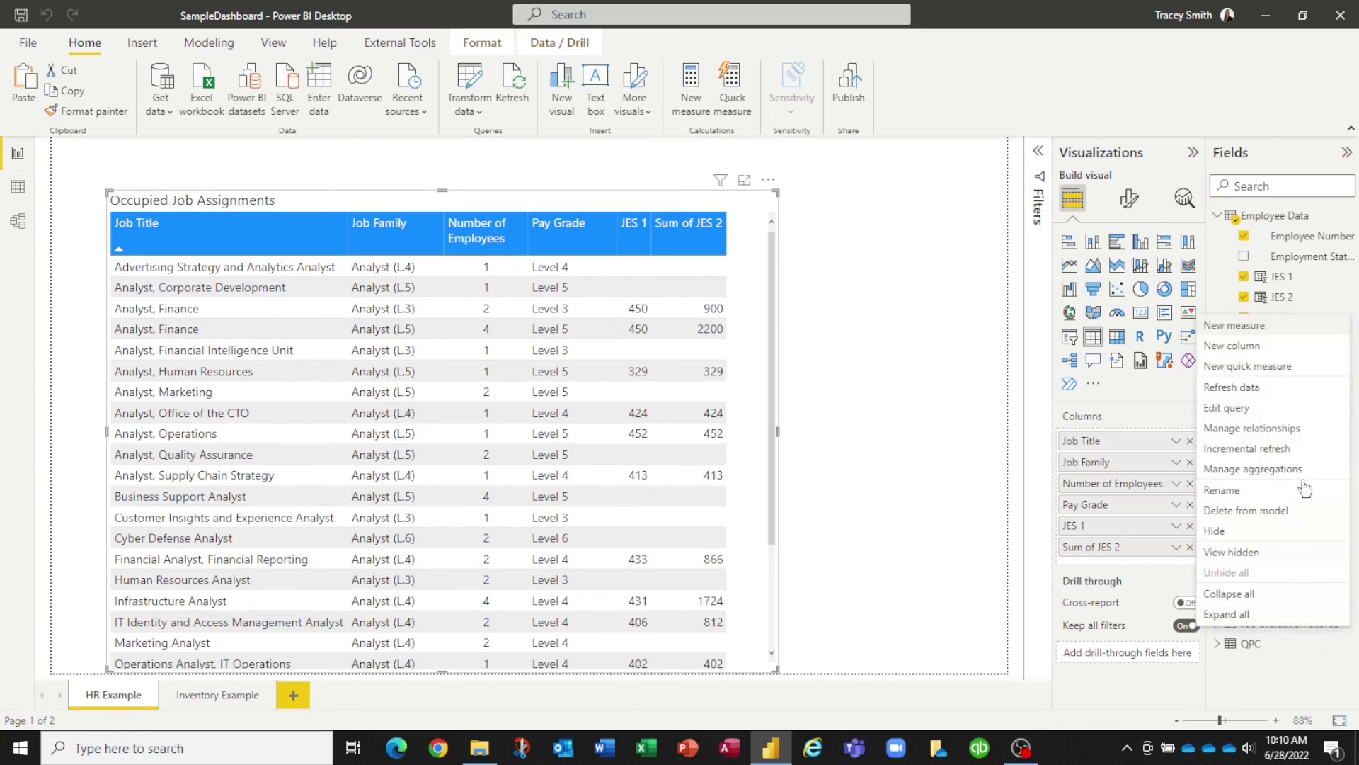
pyautogui.click(1246, 346)
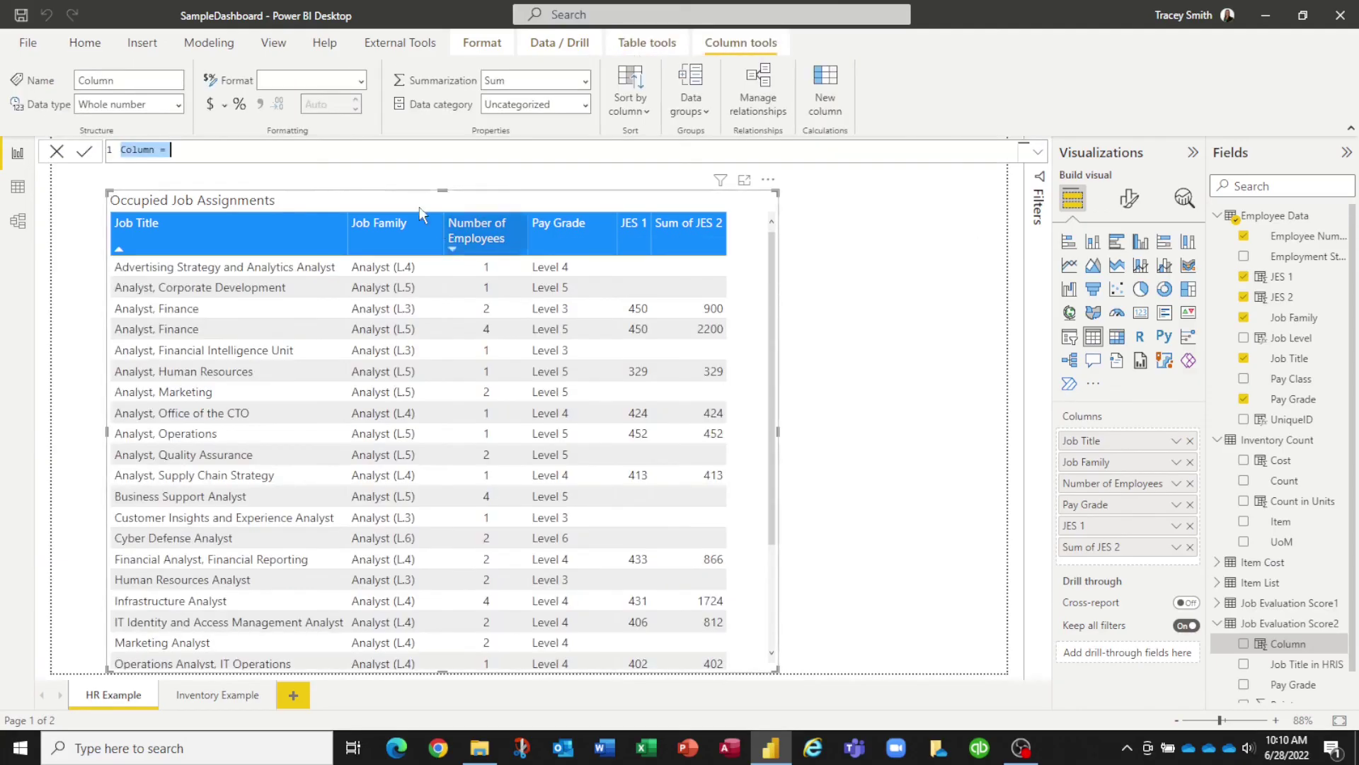
pyautogui.write('Unique')
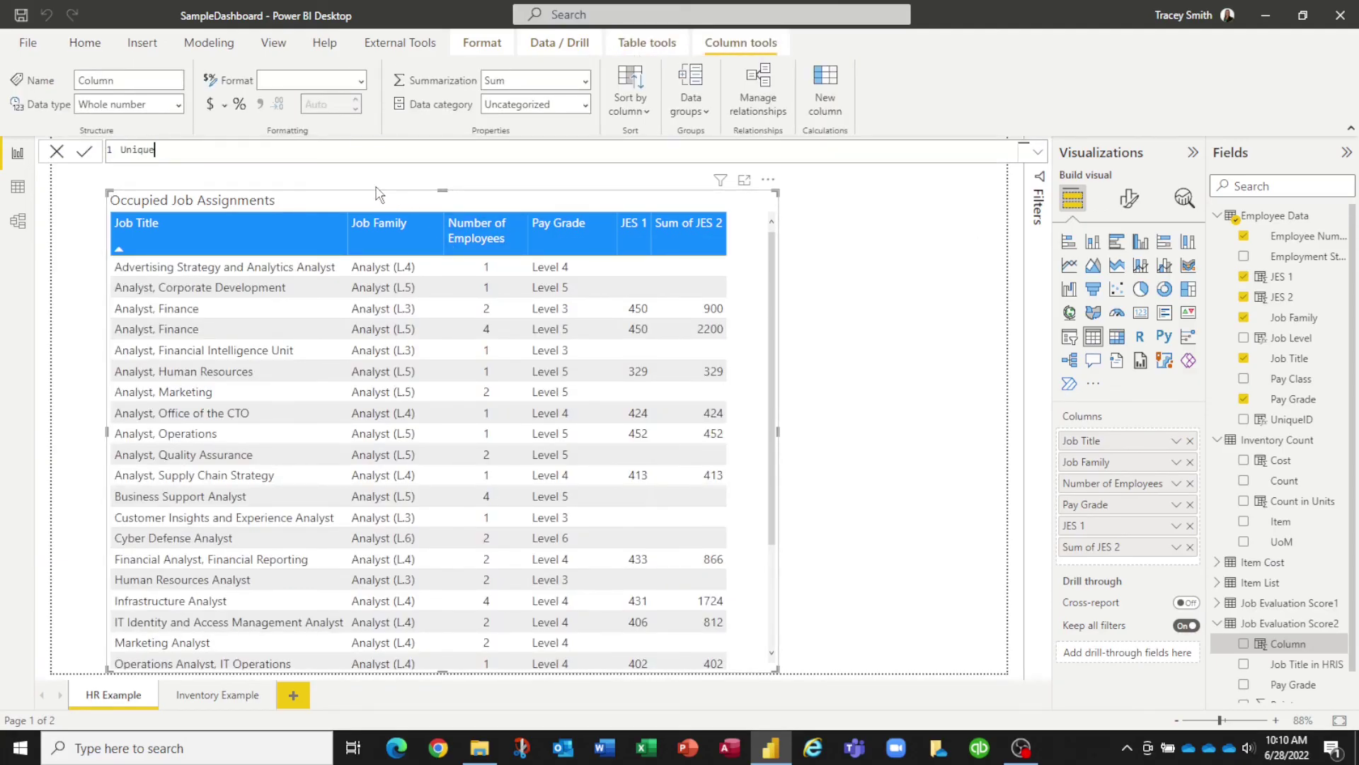
pyautogui.write('ID = conca')
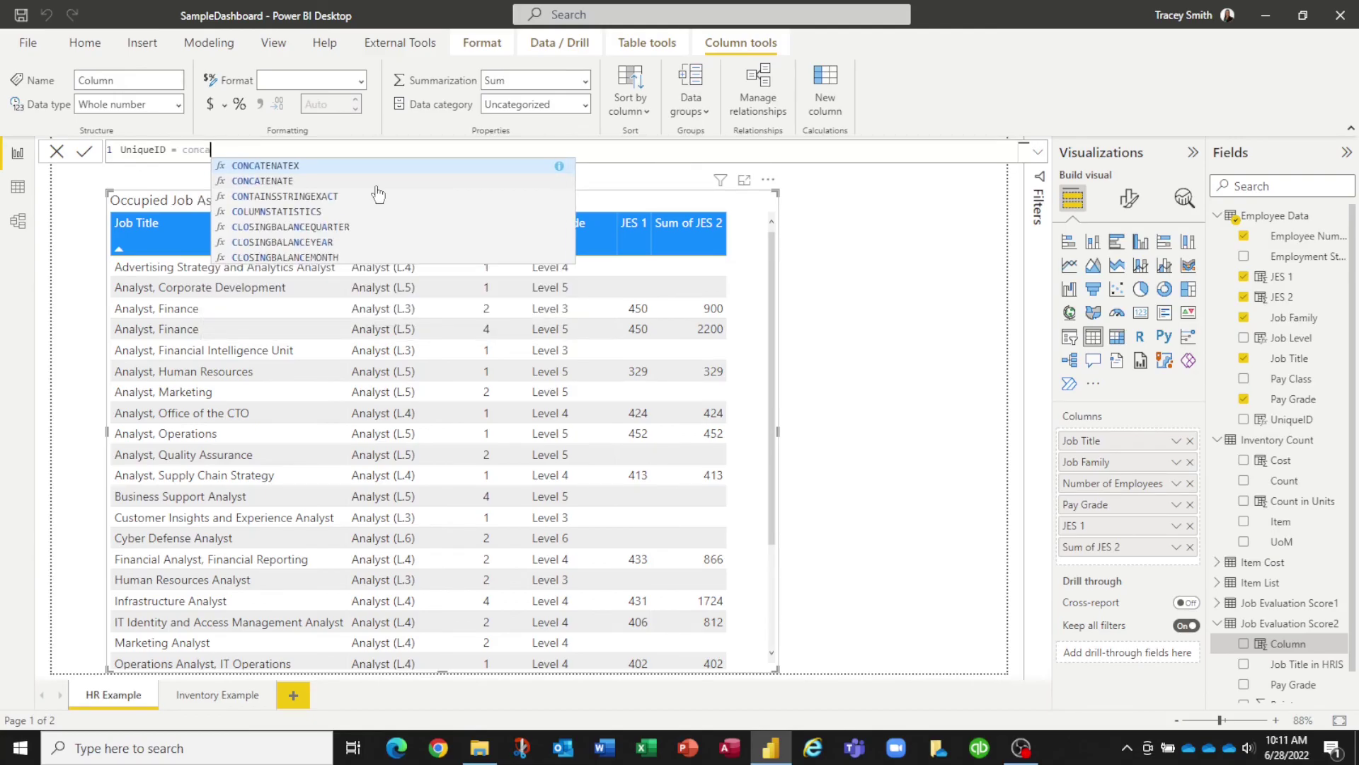
pyautogui.press('Tab')
pyautogui.write('[')
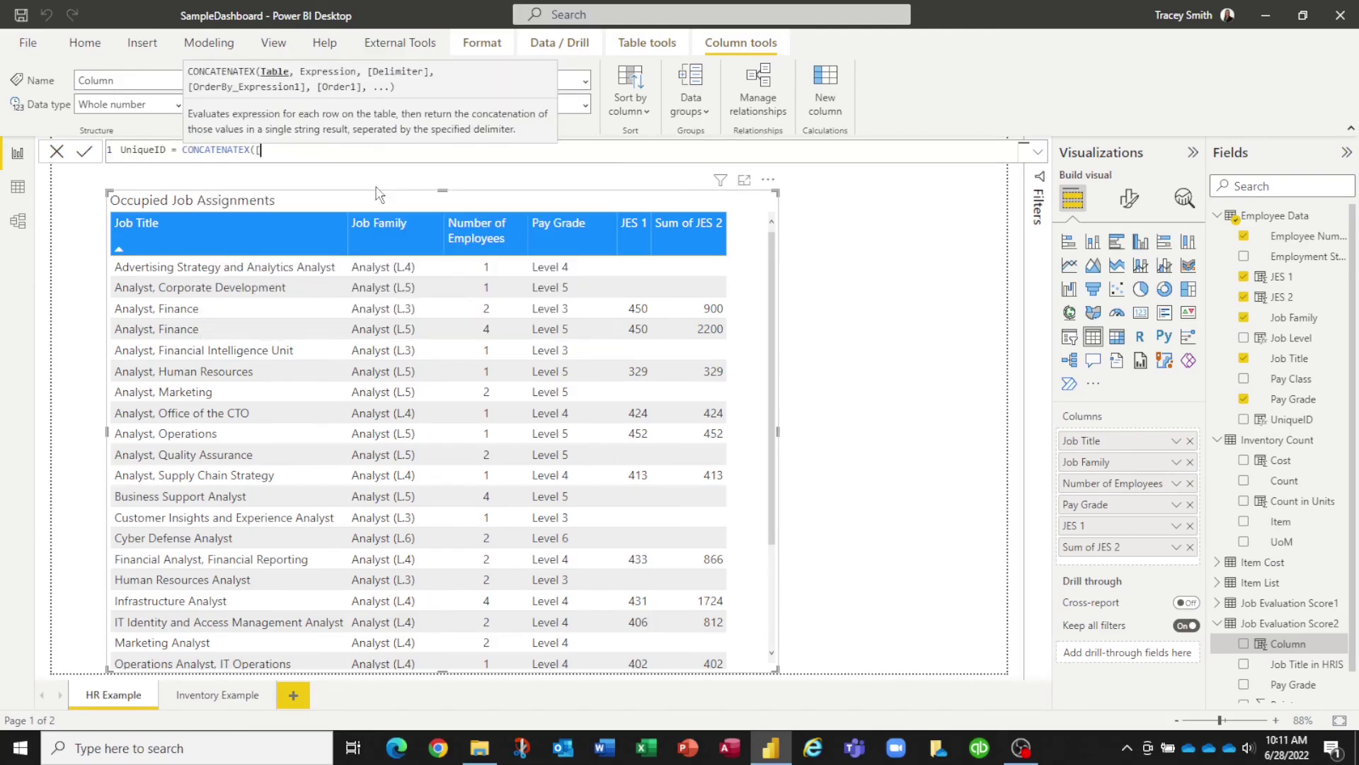
pyautogui.write('job')
pyautogui.press('BackSpace')
pyautogui.press('BackSpace')
pyautogui.press('BackSpace')
pyautogui.press('BackSpace')
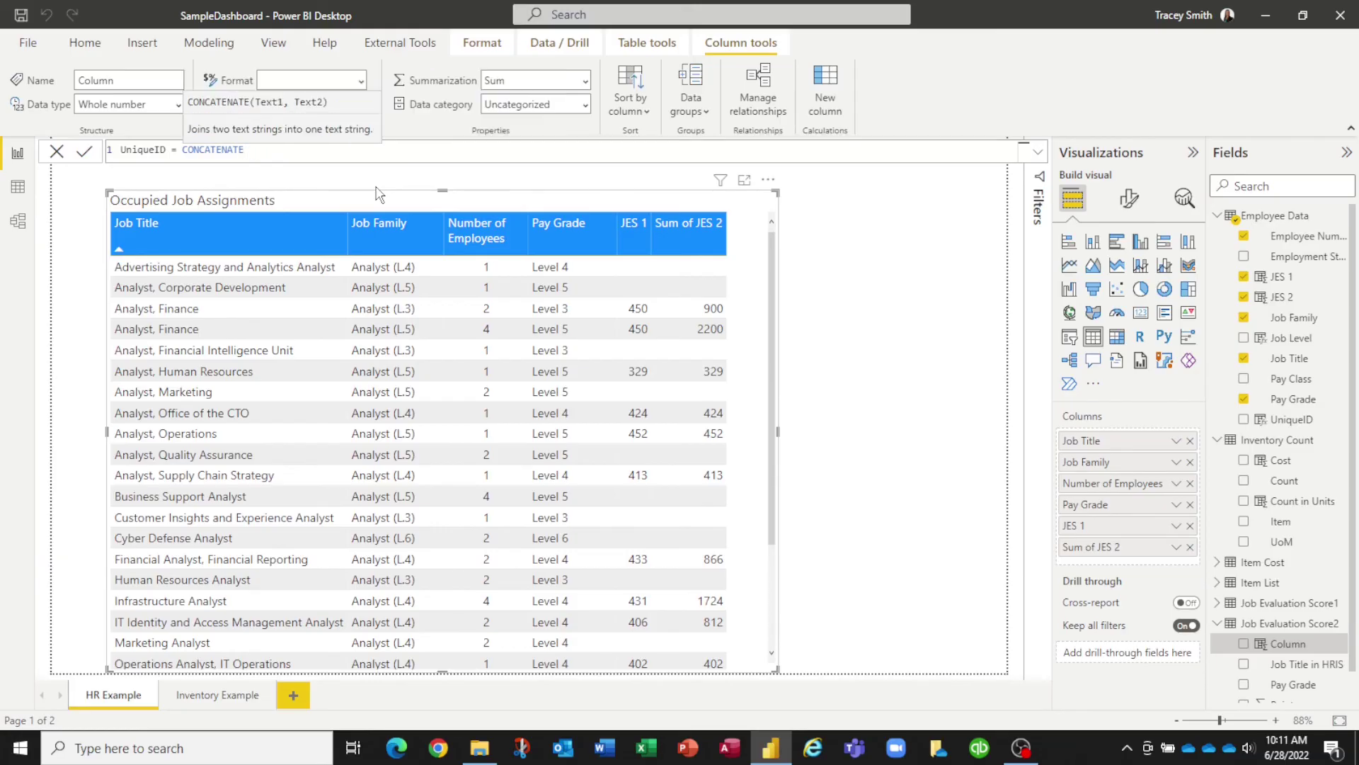
pyautogui.write('(')
pyautogui.write('[Job Title in HRIS]')
pyautogui.write(',[opa')
pyautogui.write('Pay Grade]')
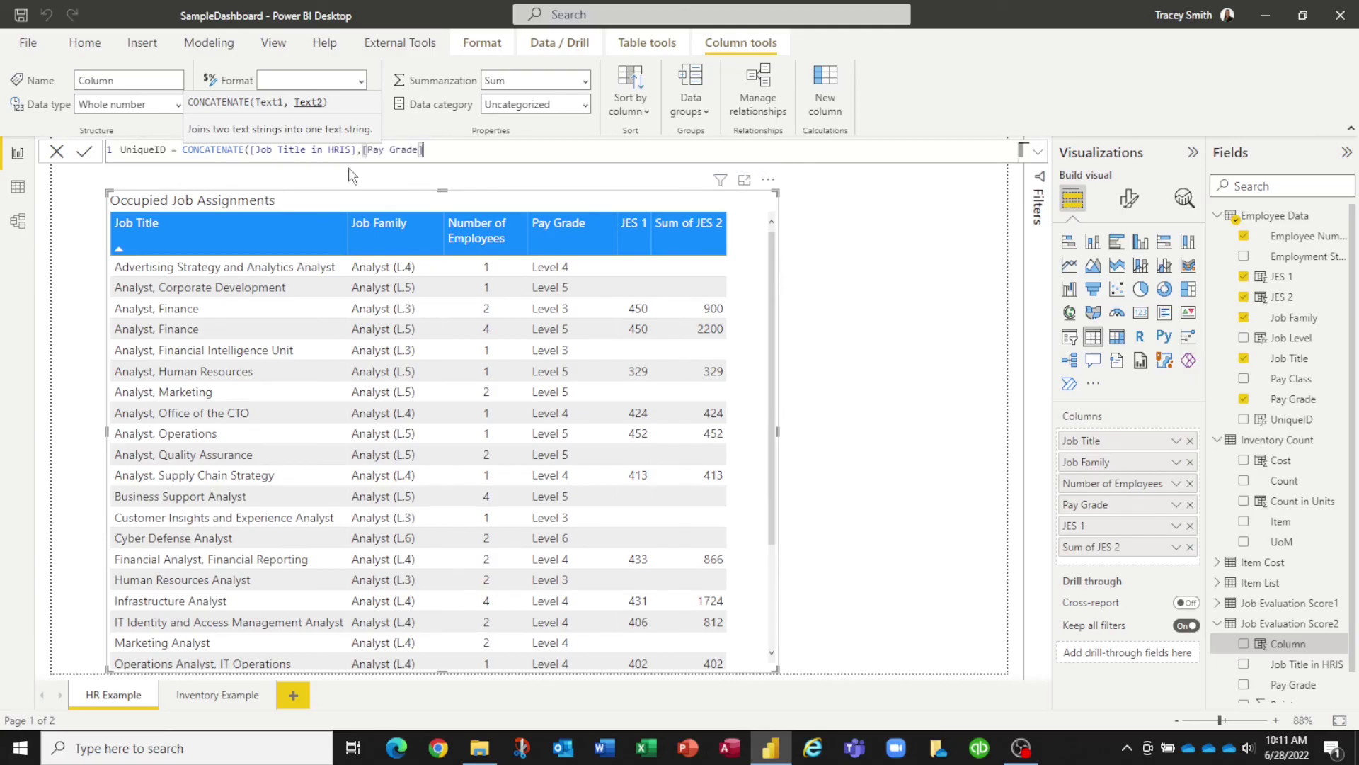
pyautogui.write(')')
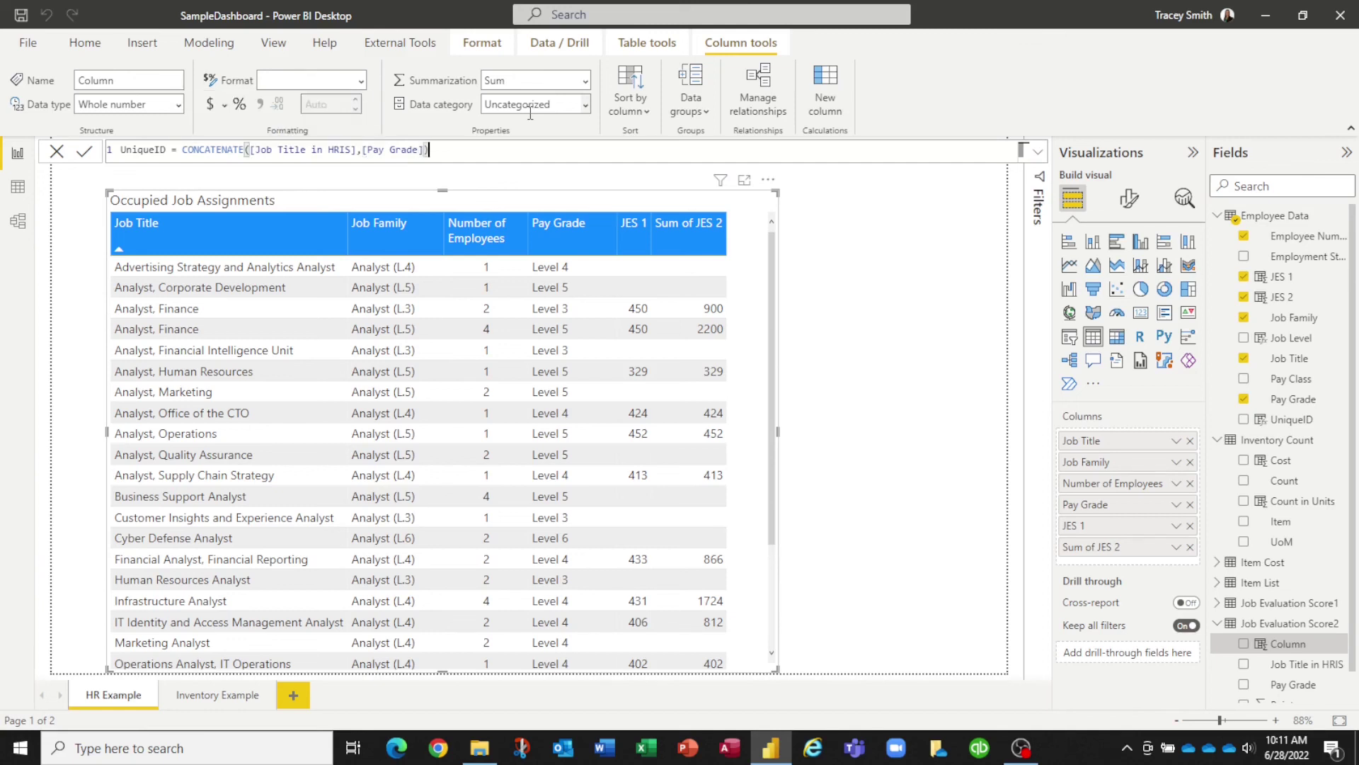
pyautogui.click(85, 153)
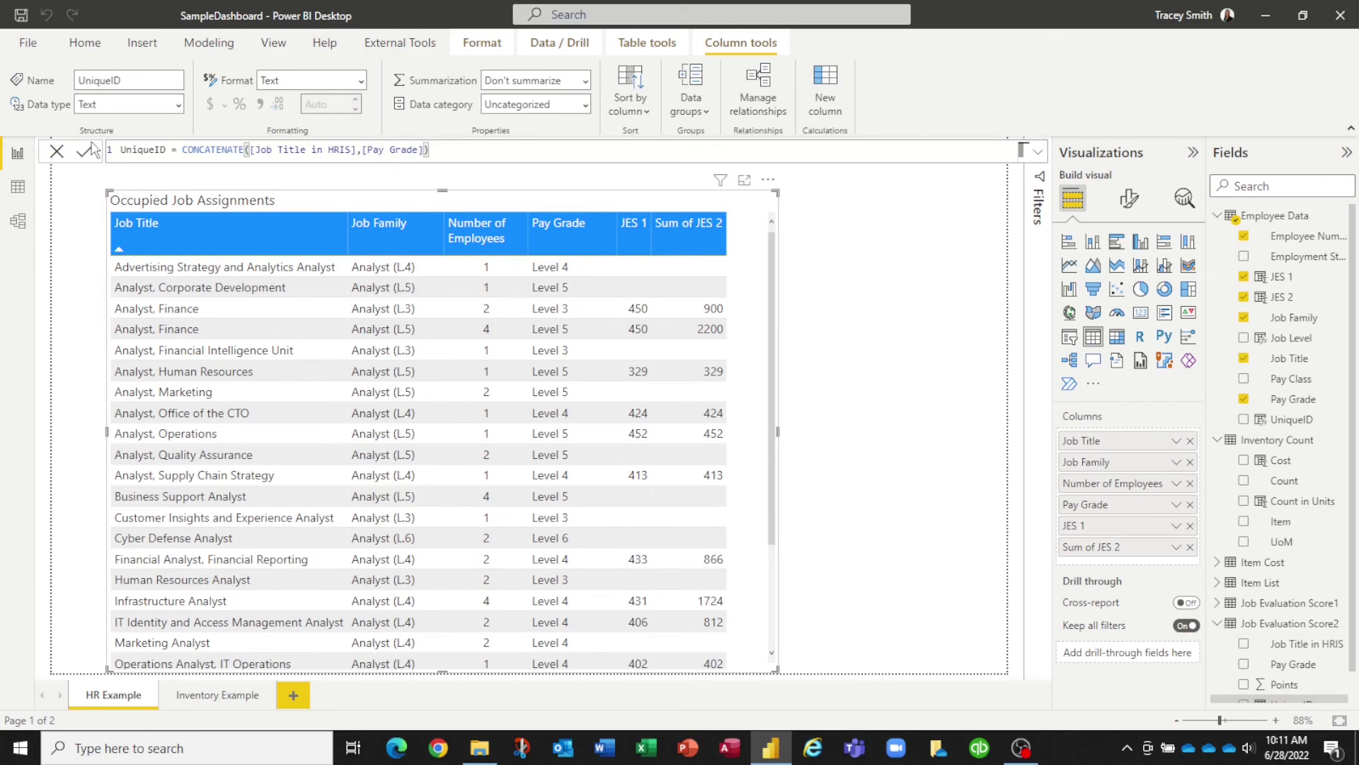
pyautogui.click(220, 48)
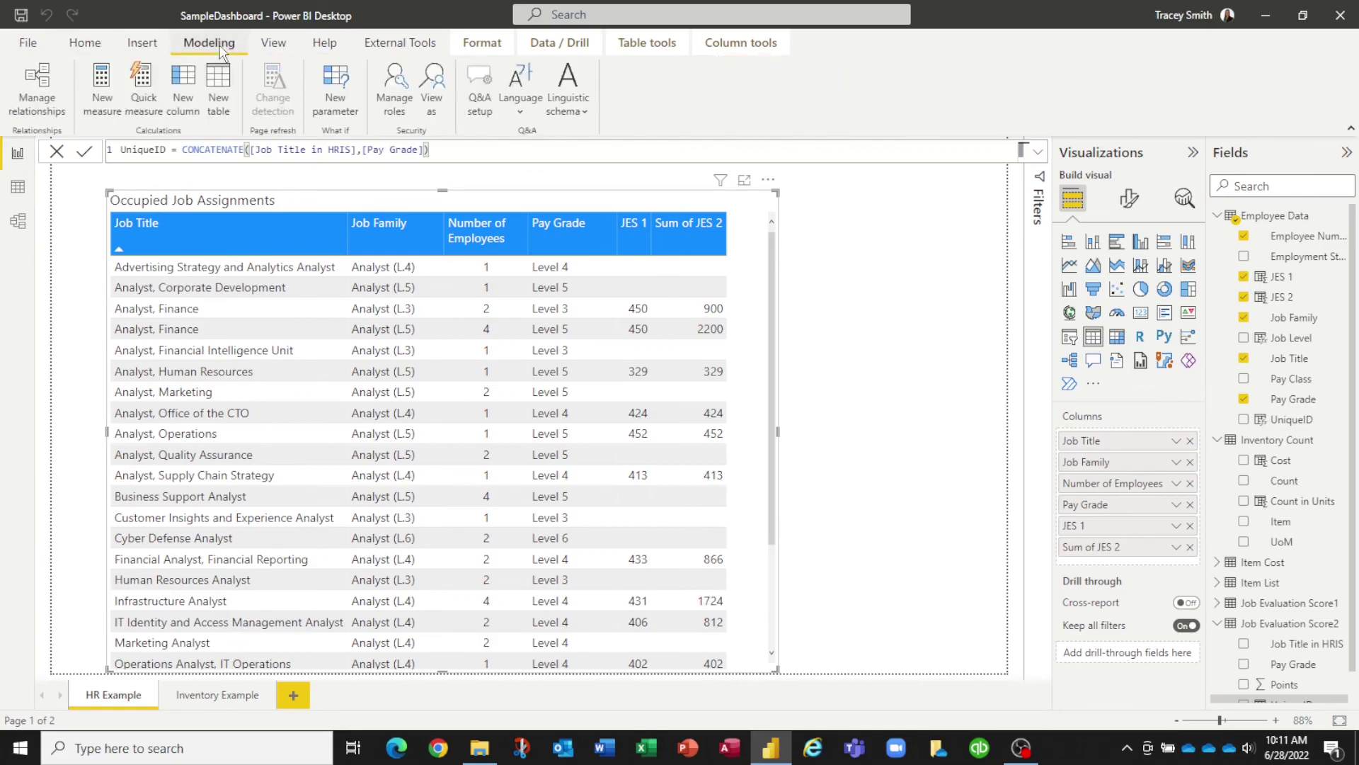
# Draft a relationship from Employee Data UniqueID to Job Evaluation Score2 UniqueID, then cancel it
pyautogui.click(38, 89)
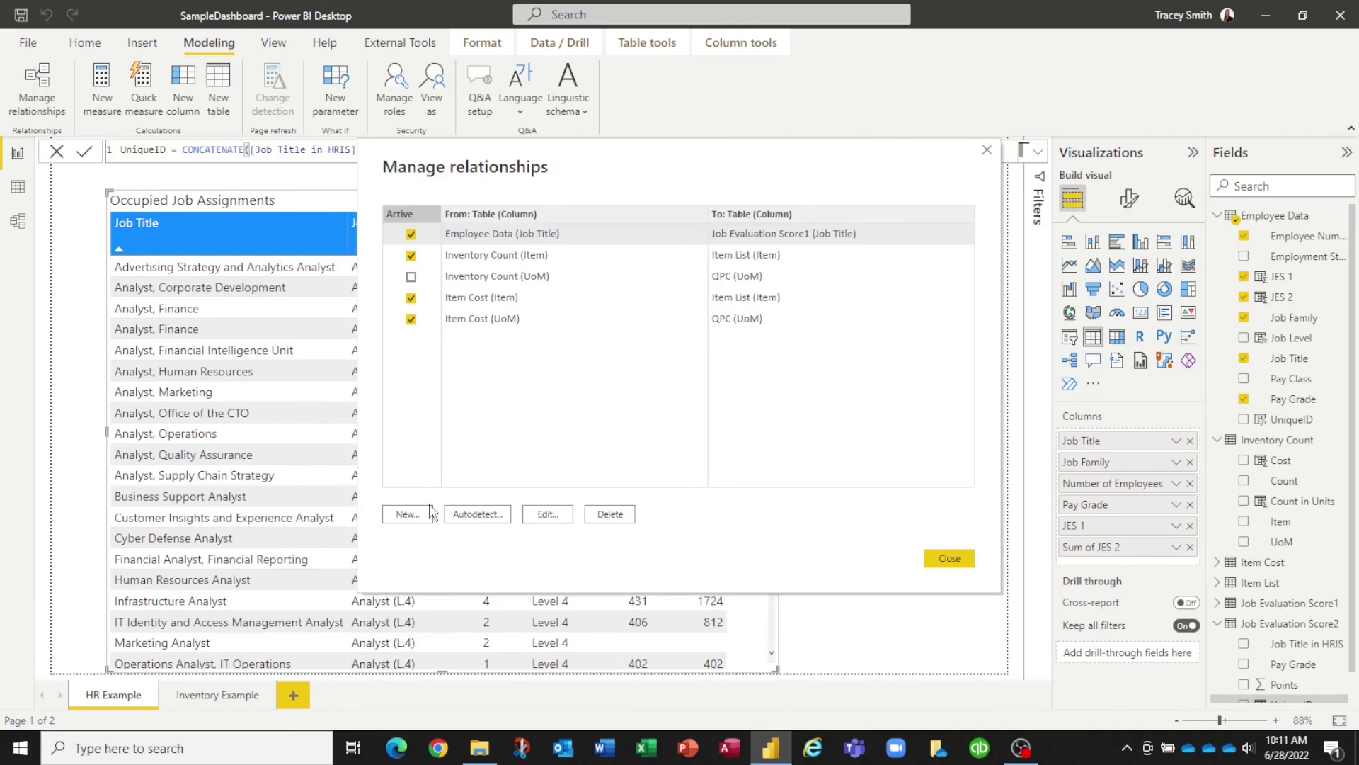
pyautogui.click(426, 514)
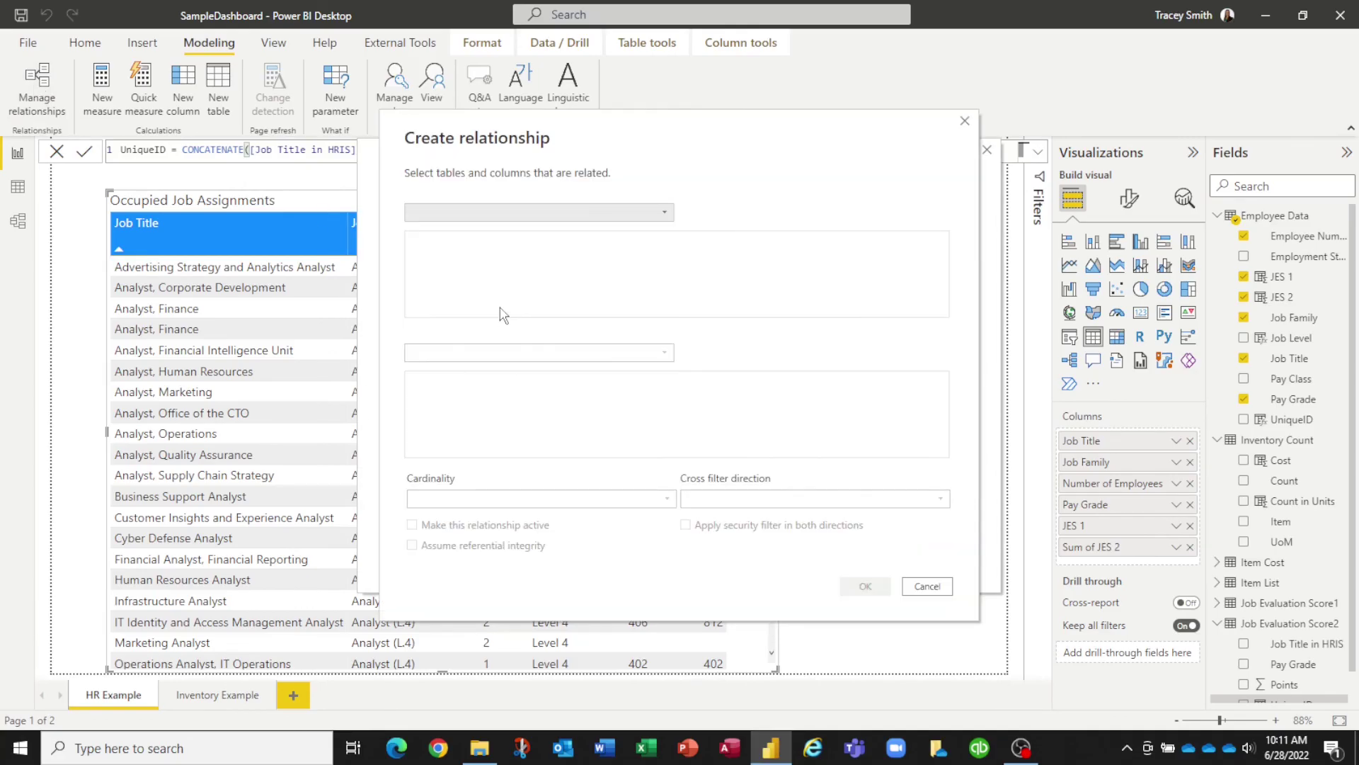
pyautogui.click(500, 212)
pyautogui.click(499, 230)
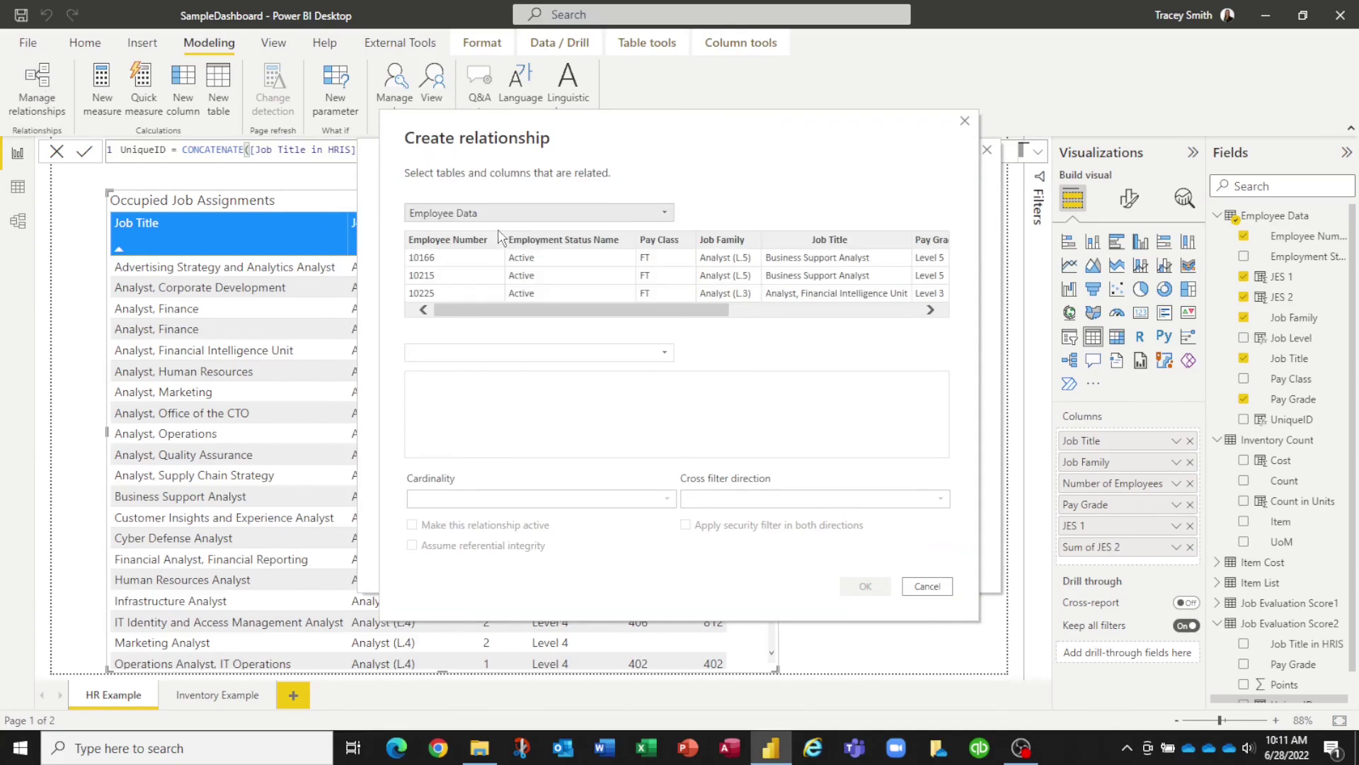
pyautogui.moveTo(500, 309); pyautogui.dragTo(728, 304)
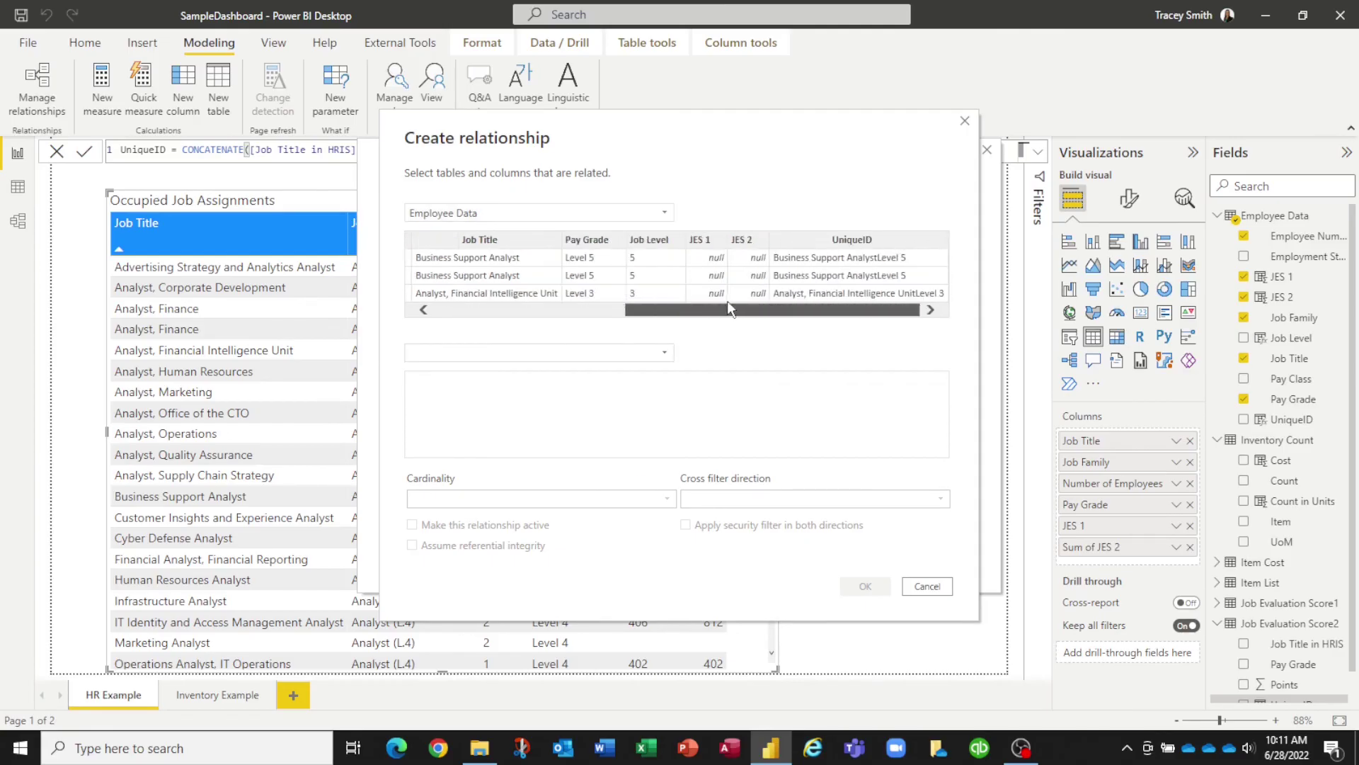
pyautogui.click(811, 241)
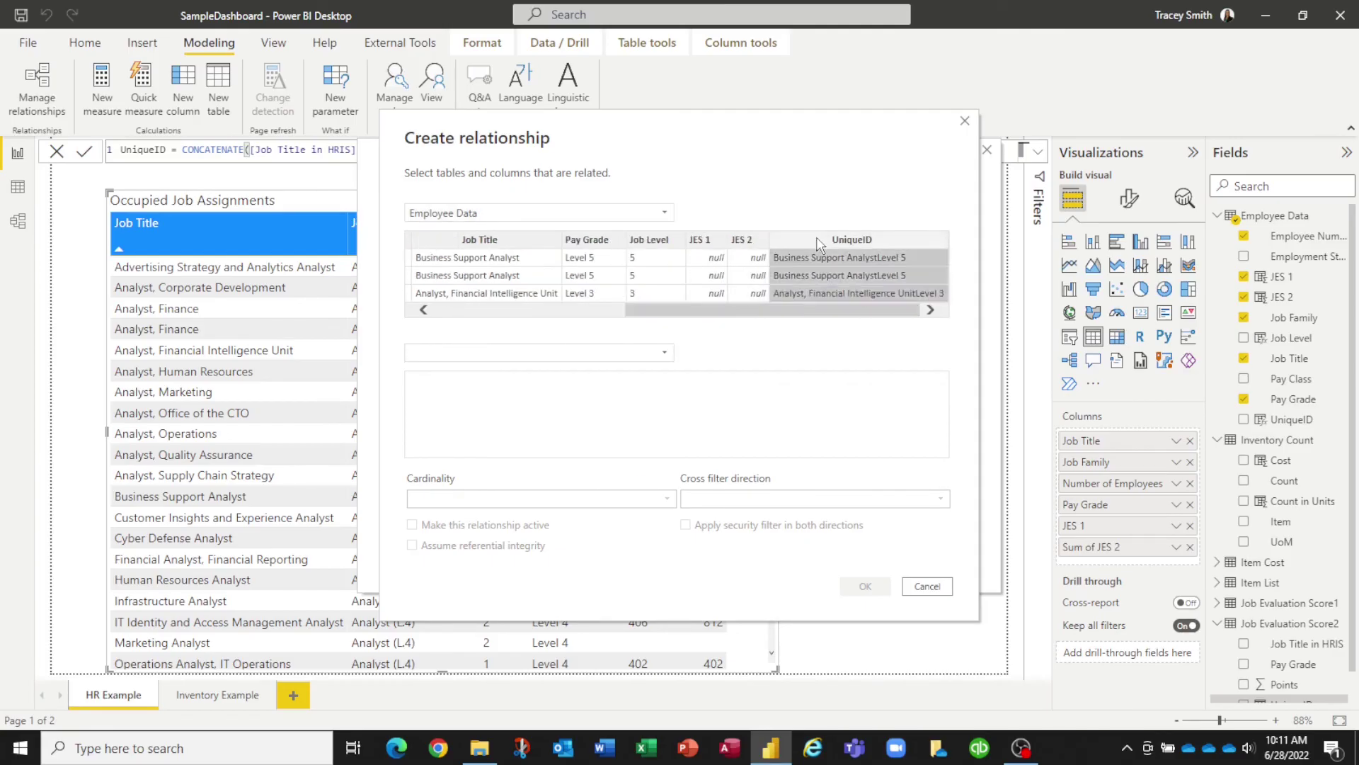
pyautogui.click(569, 354)
pyautogui.click(533, 439)
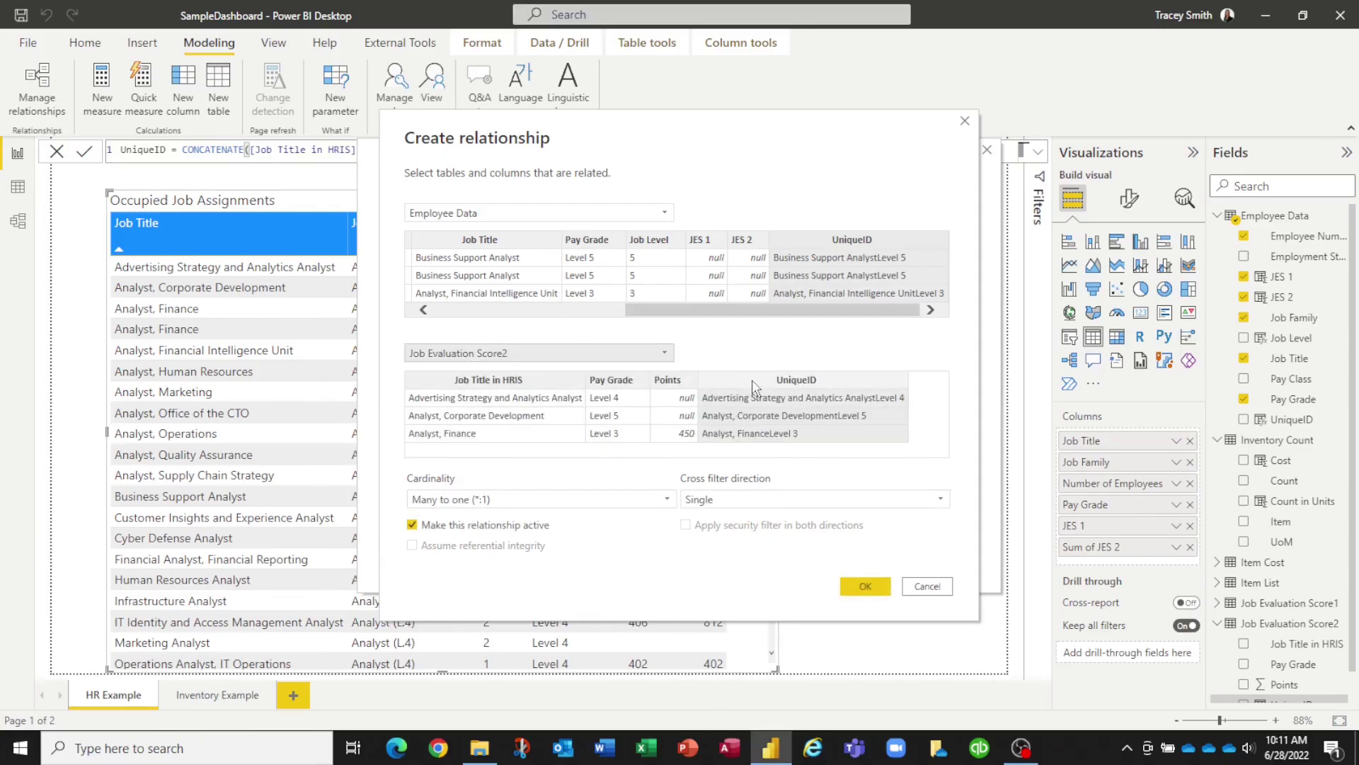
pyautogui.click(755, 393)
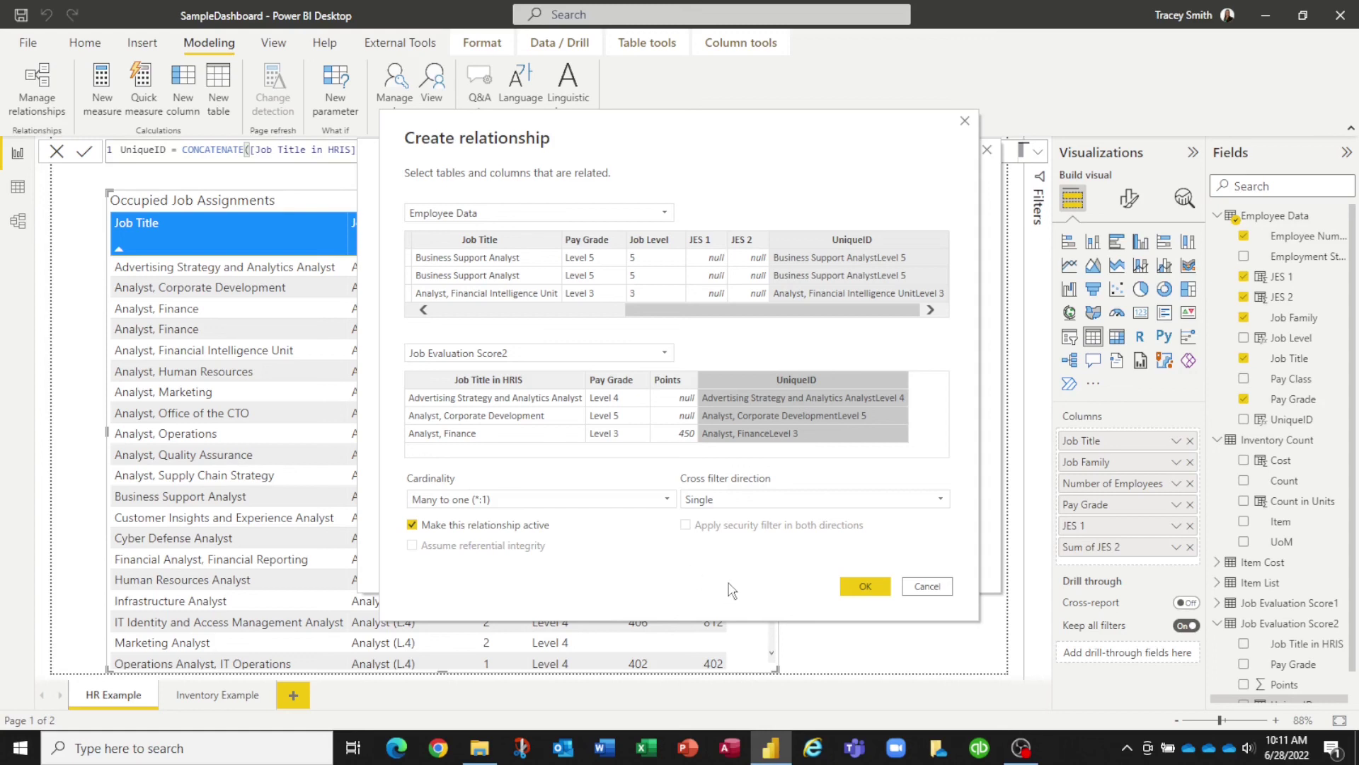
pyautogui.click(927, 587)
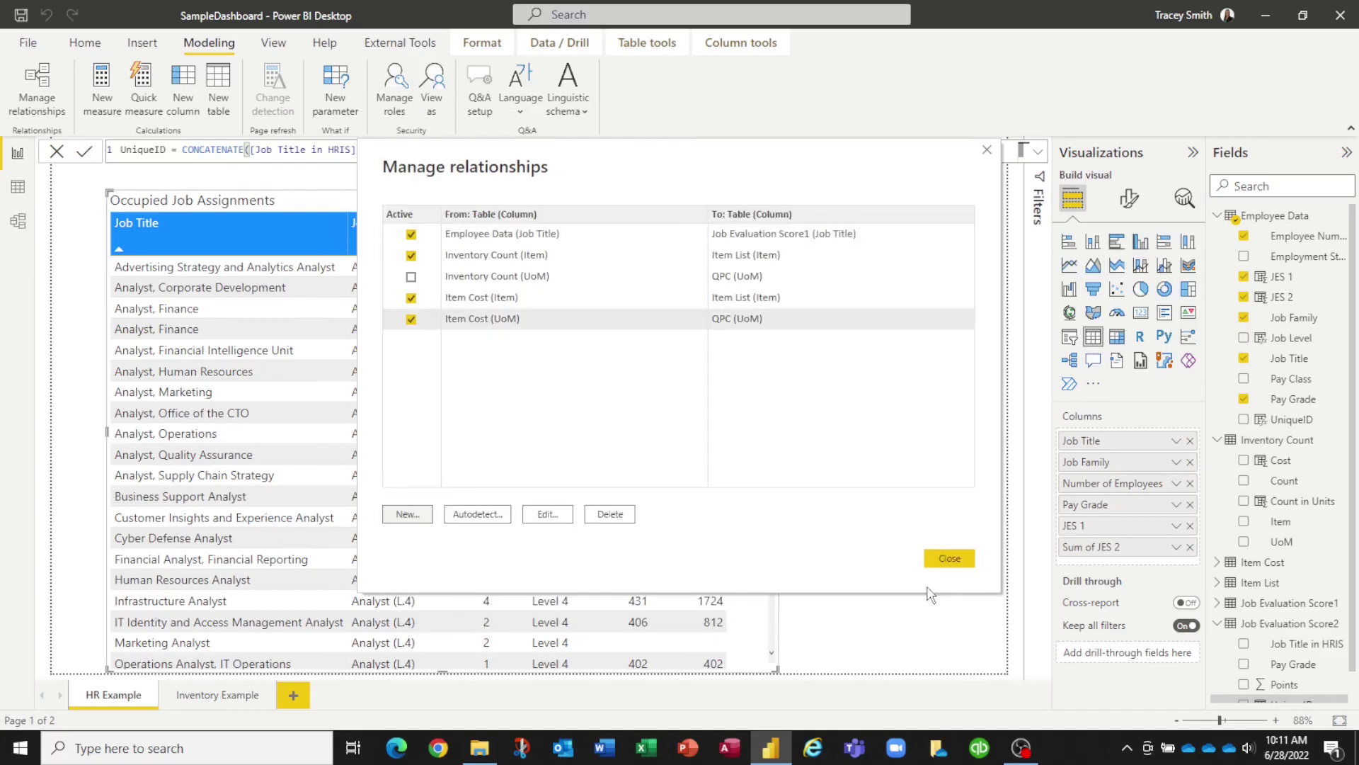